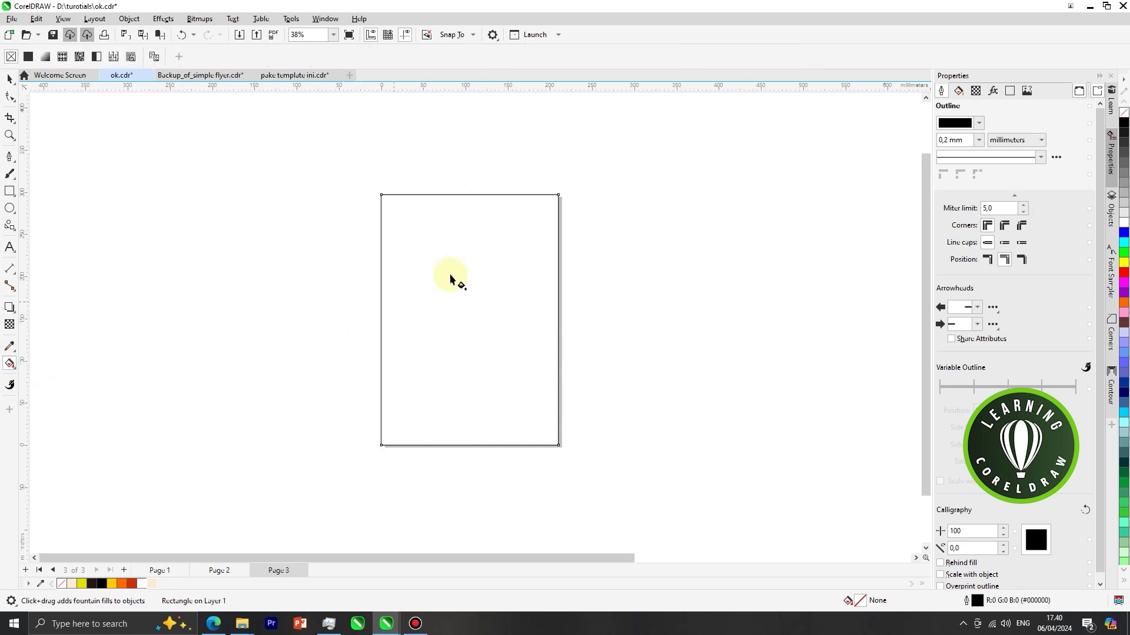
- Apply a vertical linear fountain fill to the page-sized rectangle, from cream (C1 M10 Y20 K0) at its top to white at its bottom
left_click_drag(475, 223, 475, 410)
key("shift")
left_click(475, 222)
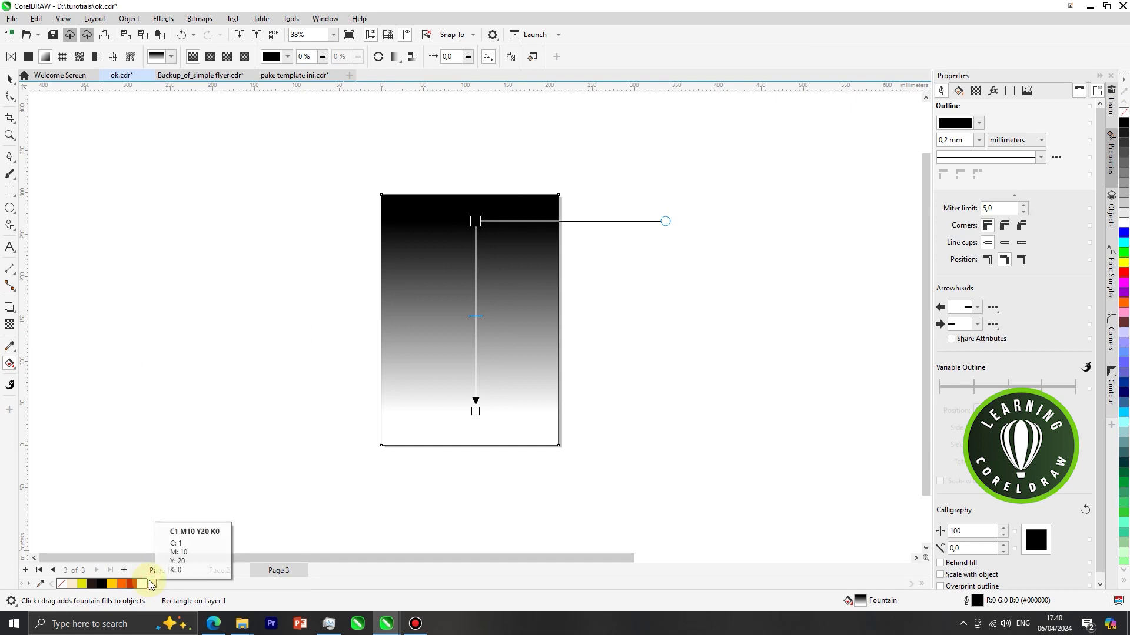
left_click(150, 583)
- Remove the outline from the page-sized background rectangle
left_click(8, 78)
left_click(160, 169)
left_click(497, 246)
left_click(583, 57)
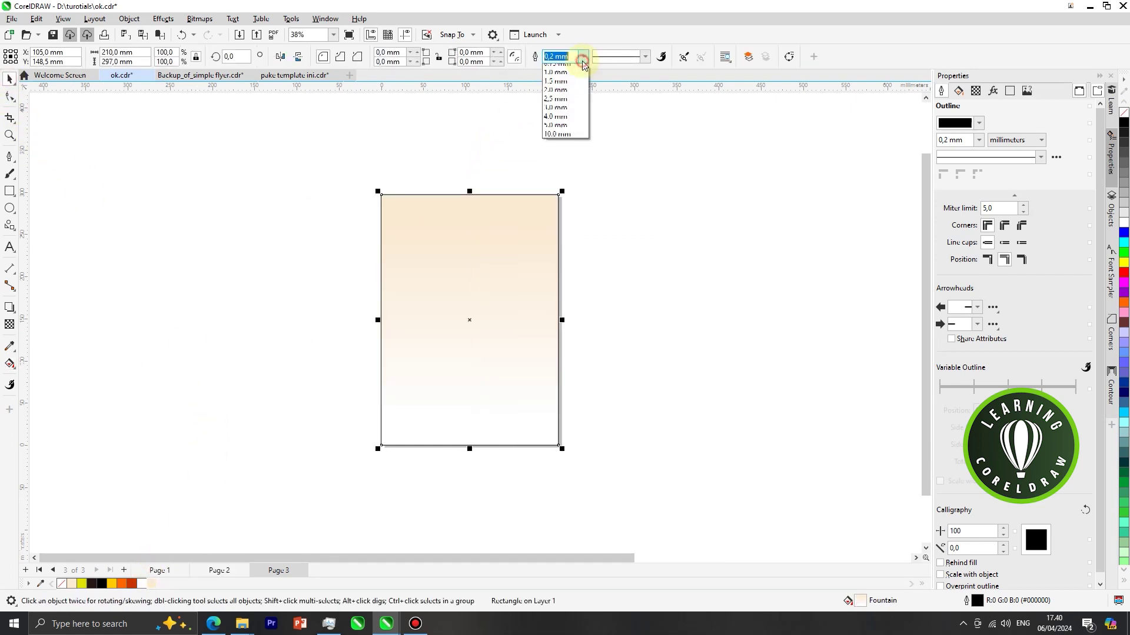
left_click(580, 68)
left_click(635, 163)
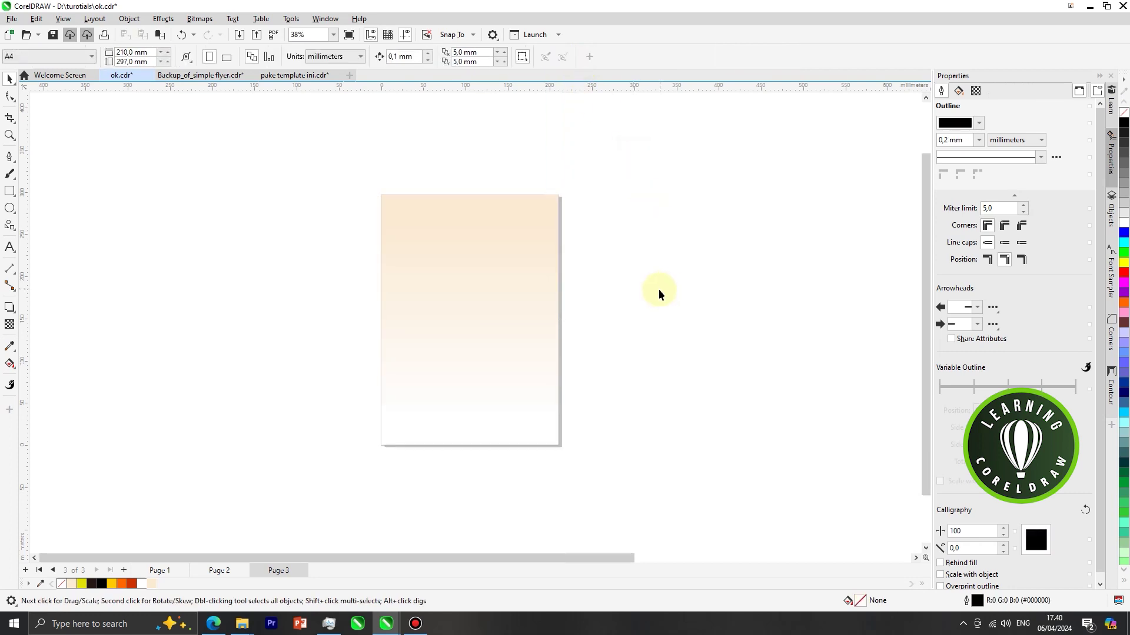
- Draw a square about 88.5 mm wide near the middle of the page
scroll(658, 289, "up", 1)
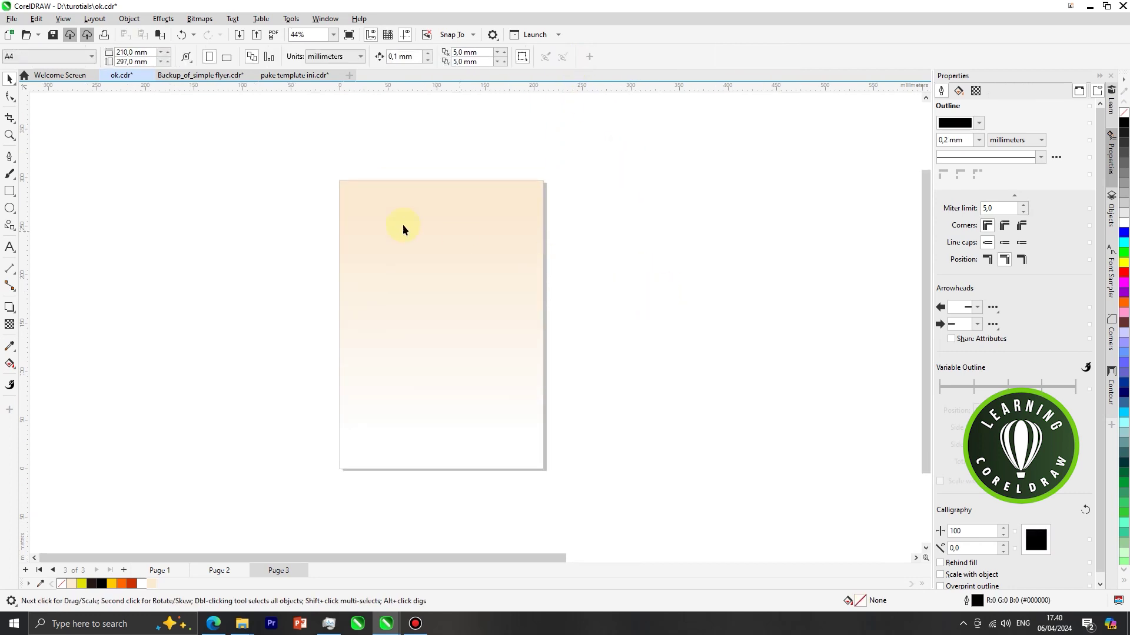
left_click(12, 212)
left_click(9, 191)
left_click(50, 191)
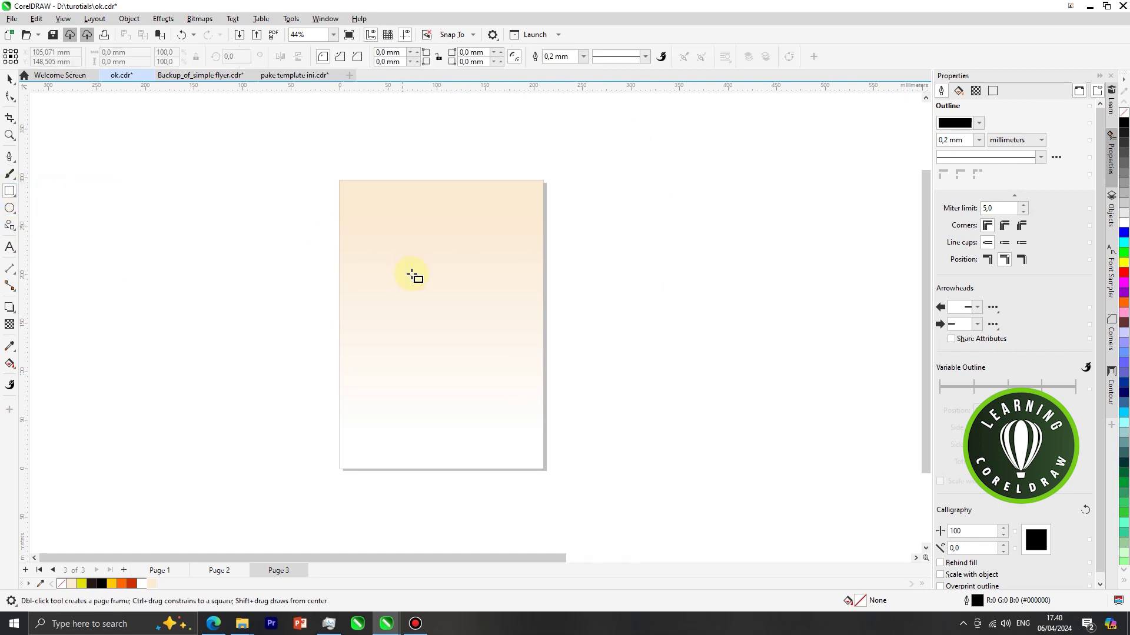
left_click_drag(395, 282, 480, 367)
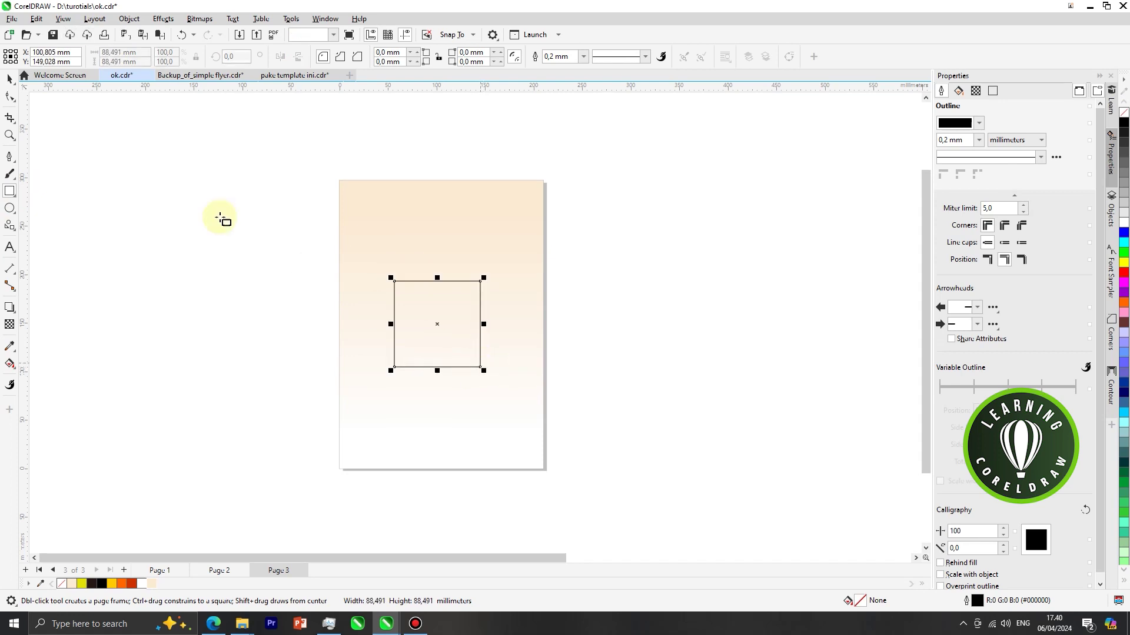
- Round all four corners of the square with the Shape tool to a radius of about 10 mm
left_click(9, 78)
left_click(11, 99)
left_click(47, 94)
scroll(398, 306, "up", 2)
mouse_move(387, 266)
left_mouse_down()
mouse_move(406, 277)
mouse_move(373, 265)
left_mouse_up()
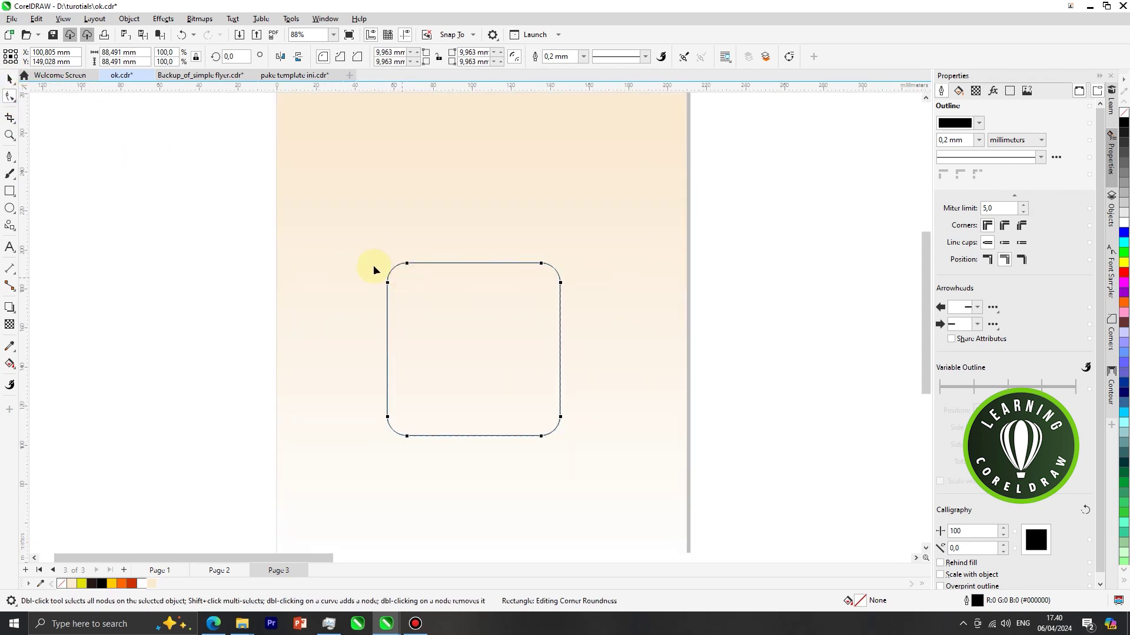
- Rotate the rounded square by 45 degrees into a diamond
left_click(11, 82)
scroll(428, 330, "down", 3)
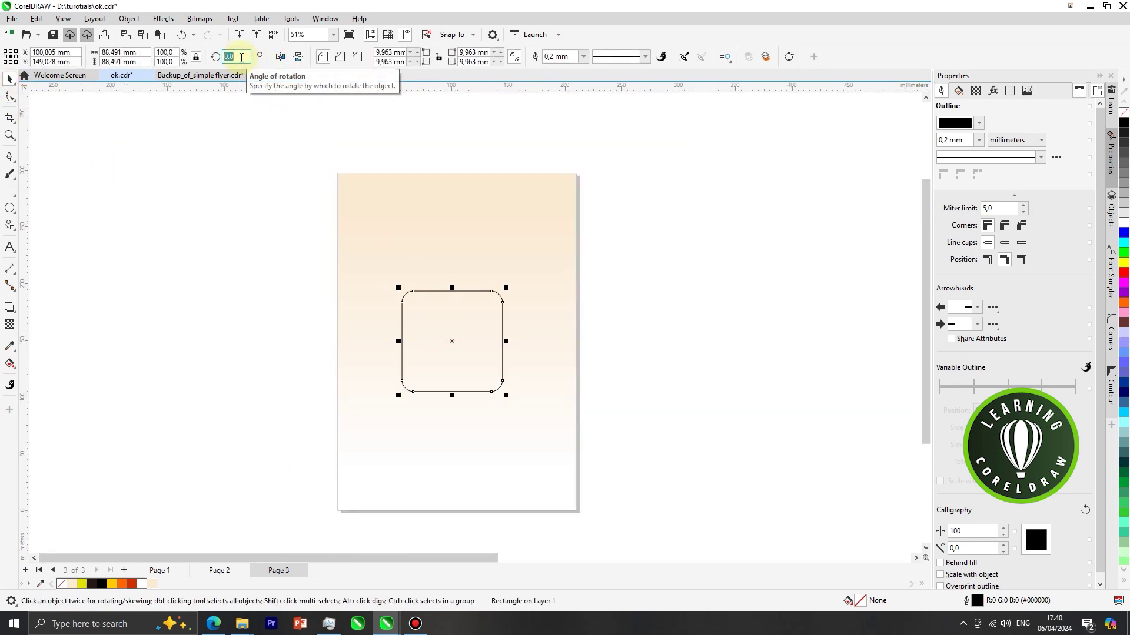
type("45")
key("Return")
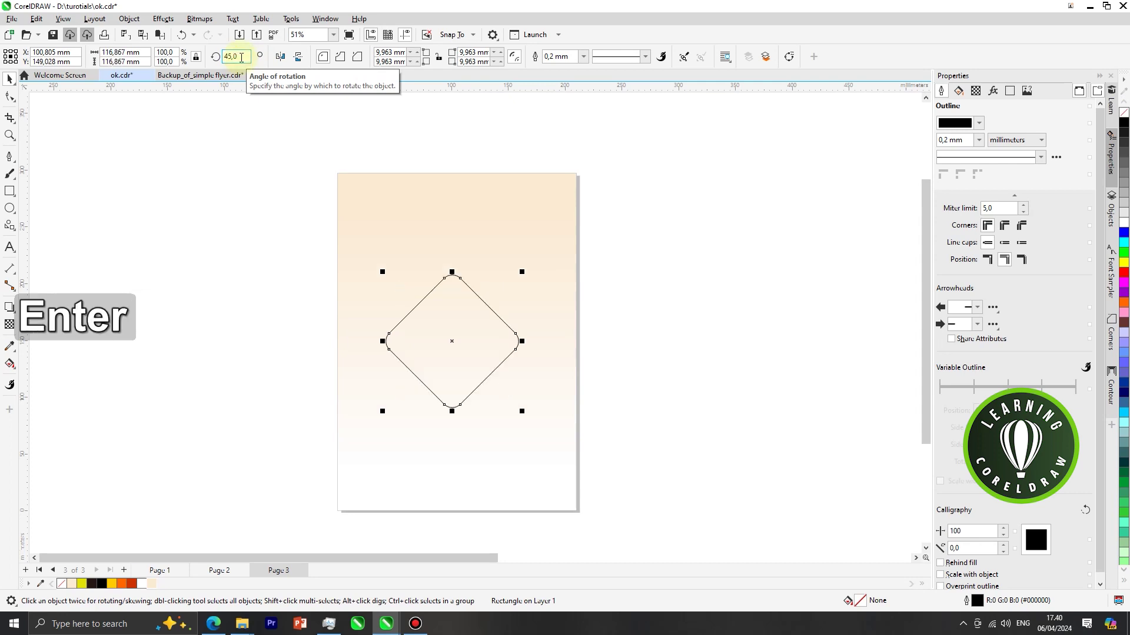
left_click(252, 180)
- Move the diamond slightly up and to the right, centring it at about X 105.6 mm, Y 157.2 mm
scroll(479, 341, "up", 1)
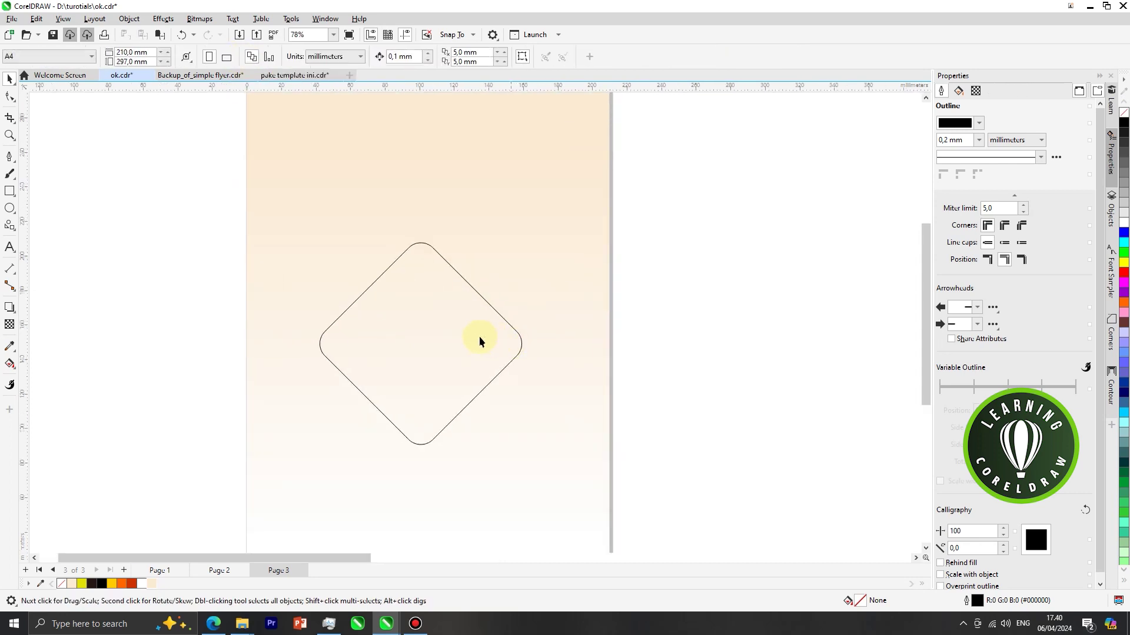
left_click_drag(459, 324, 467, 310)
scroll(467, 318, "down", 1)
left_click(610, 333)
- Add a one-step inward contour to the diamond with an offset of about 11.1 mm
left_click(464, 324)
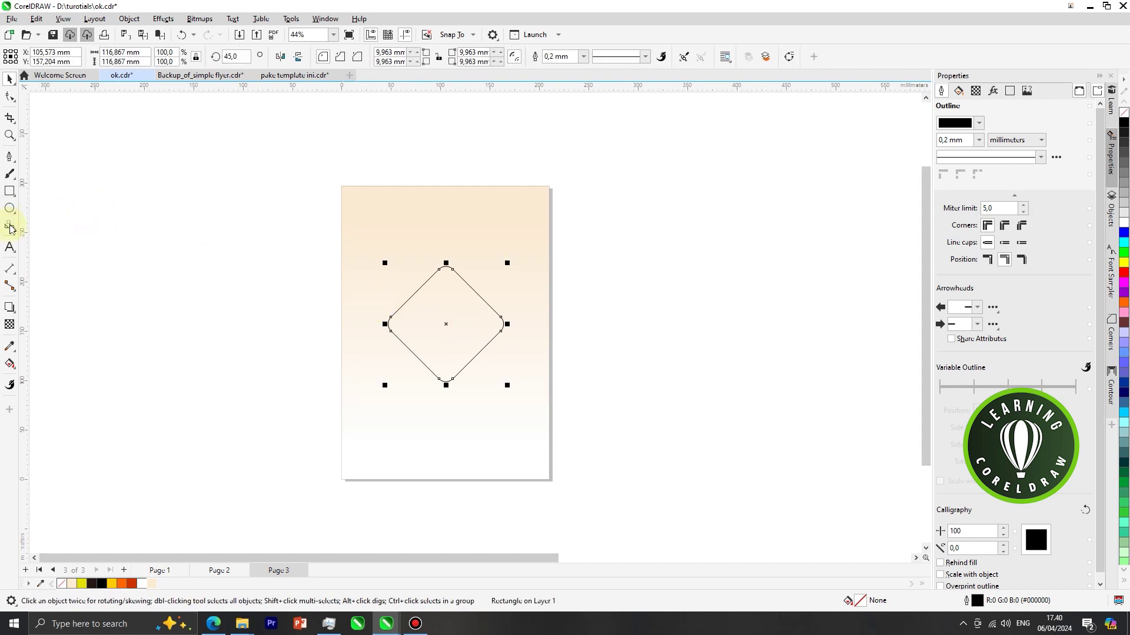
left_click(11, 306)
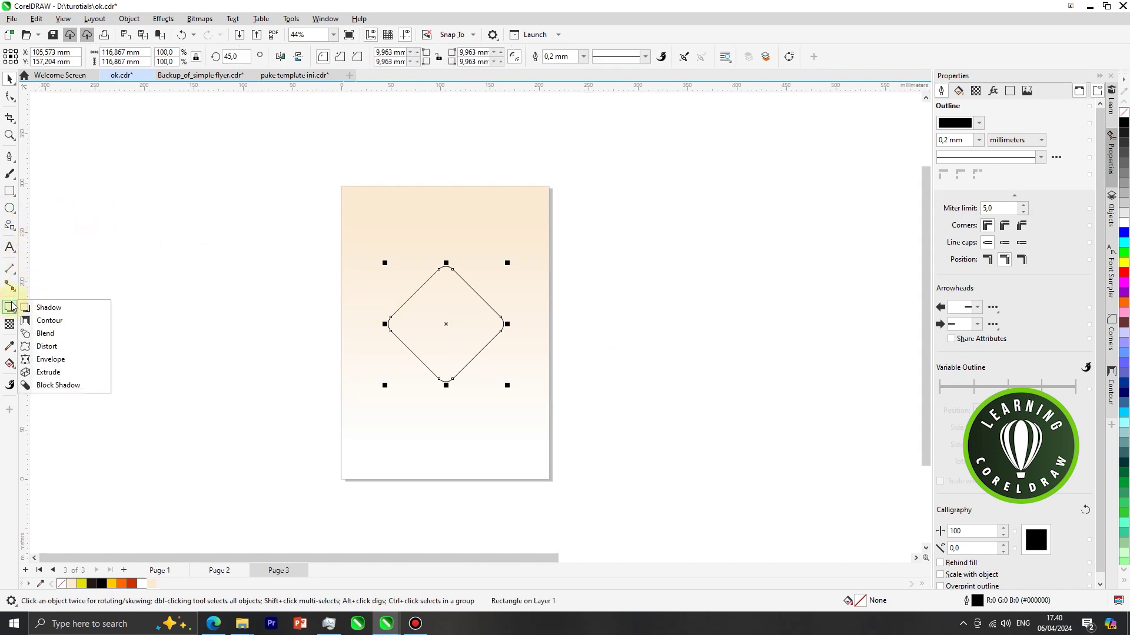
left_click(50, 320)
scroll(417, 327, "up", 3)
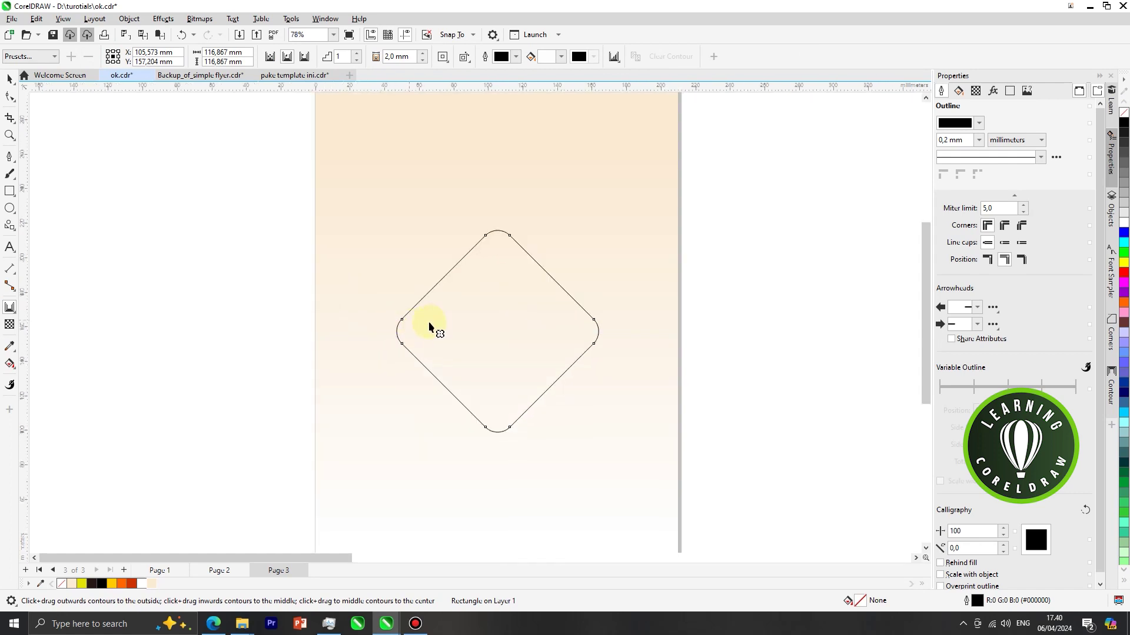
mouse_move(411, 330)
left_mouse_down()
mouse_move(421, 334)
mouse_move(412, 339)
left_mouse_up()
scroll(589, 359, "down", 2)
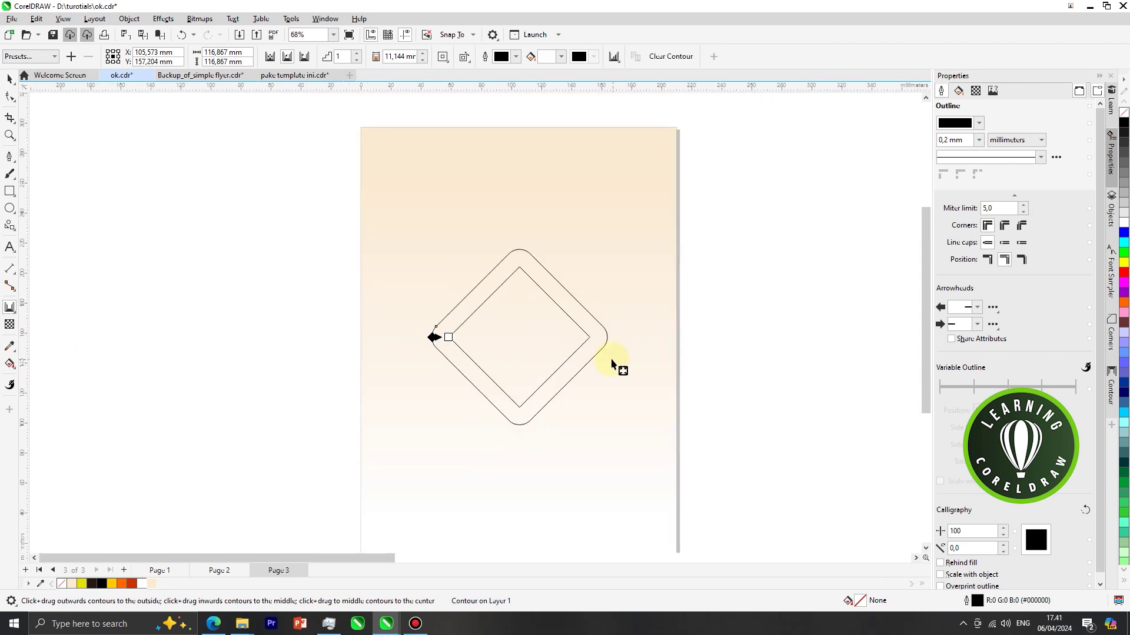
- Break the contour apart so the inner diamond is a separate object, and select the outer rounded diamond
scroll(610, 365, "up", 3)
right_click(504, 297)
left_click(532, 299)
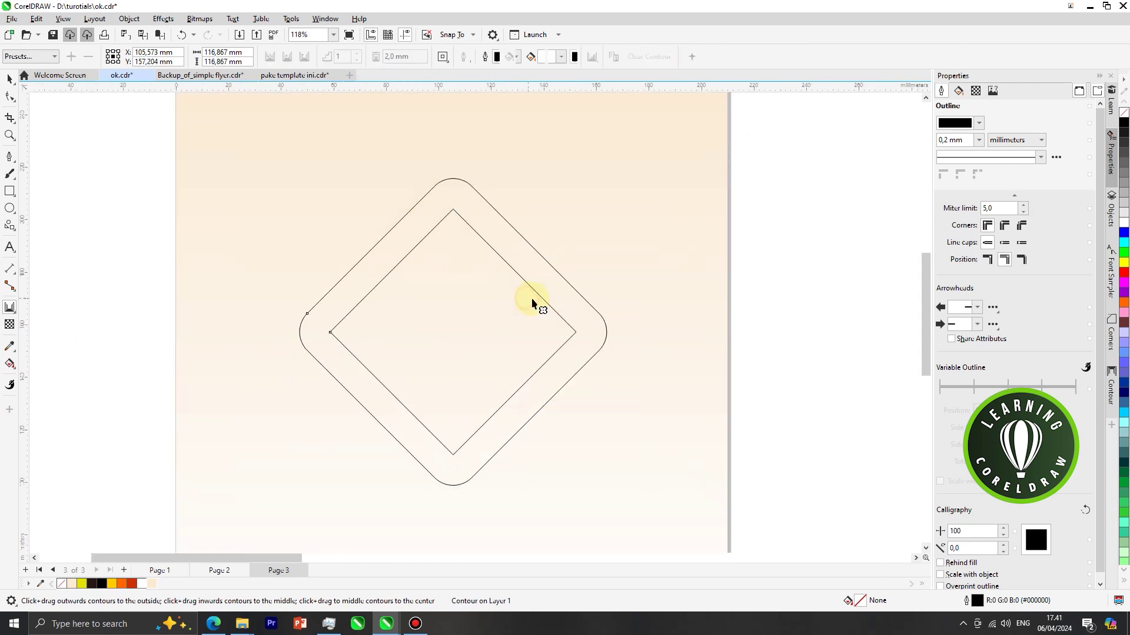
scroll(530, 299, "down", 2)
left_click(99, 144)
scroll(388, 277, "down", 1)
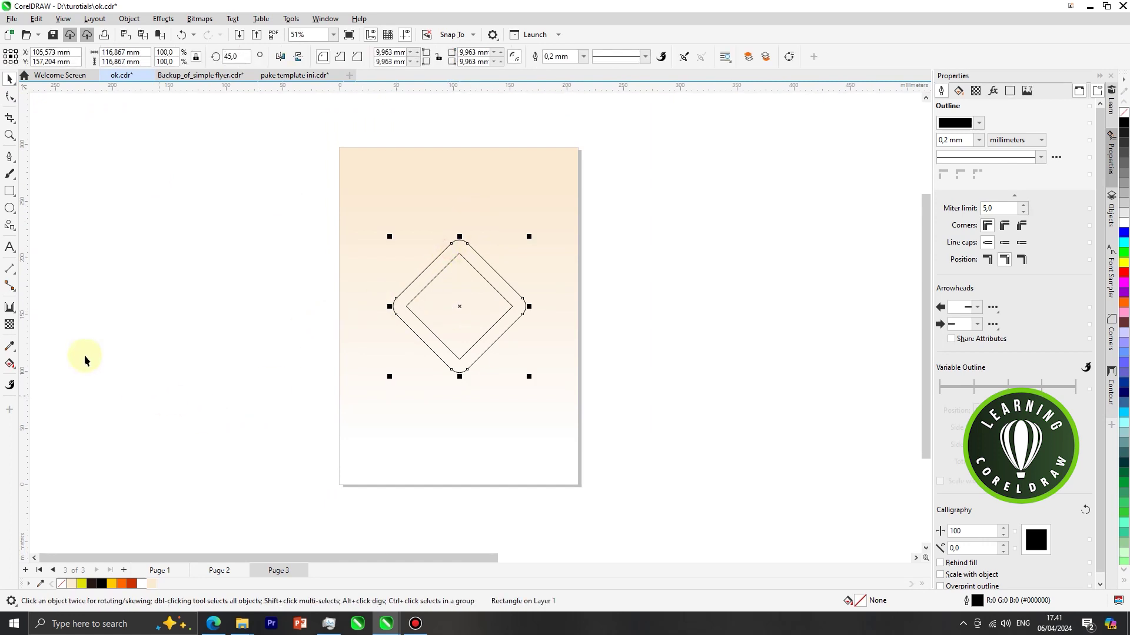
- Apply a vertical linear fountain fill to the outer diamond, from orange at its top to Deep Yellow at its bottom
left_click(10, 365)
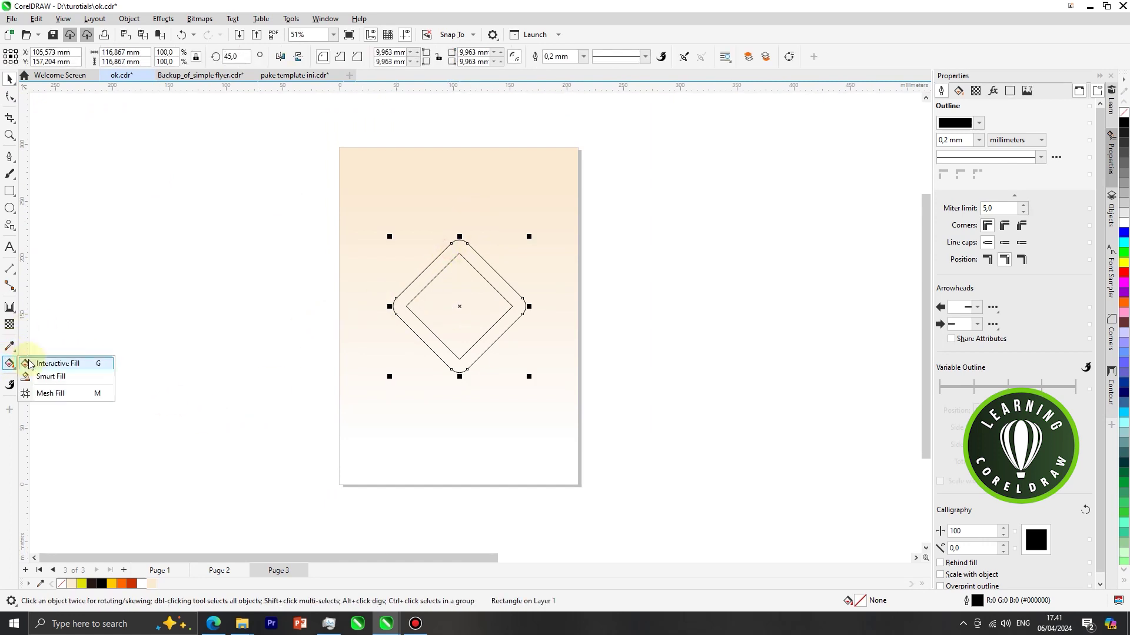
left_click(59, 365)
scroll(453, 275, "up", 1)
left_click_drag(461, 232, 463, 394)
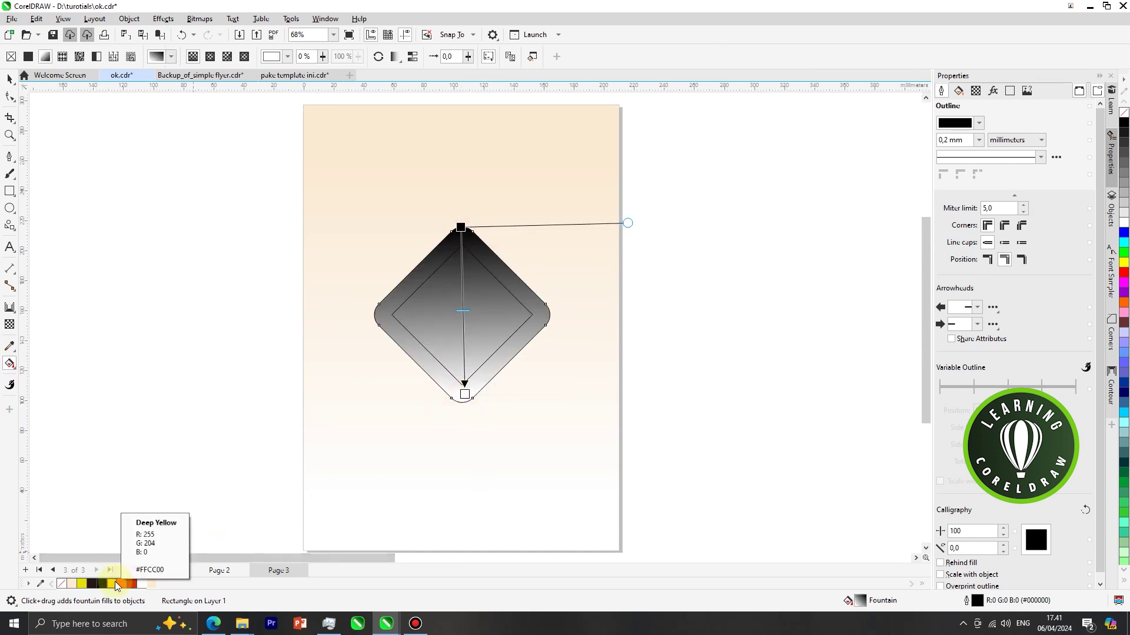
left_click_drag(113, 584, 465, 394)
left_click(460, 228)
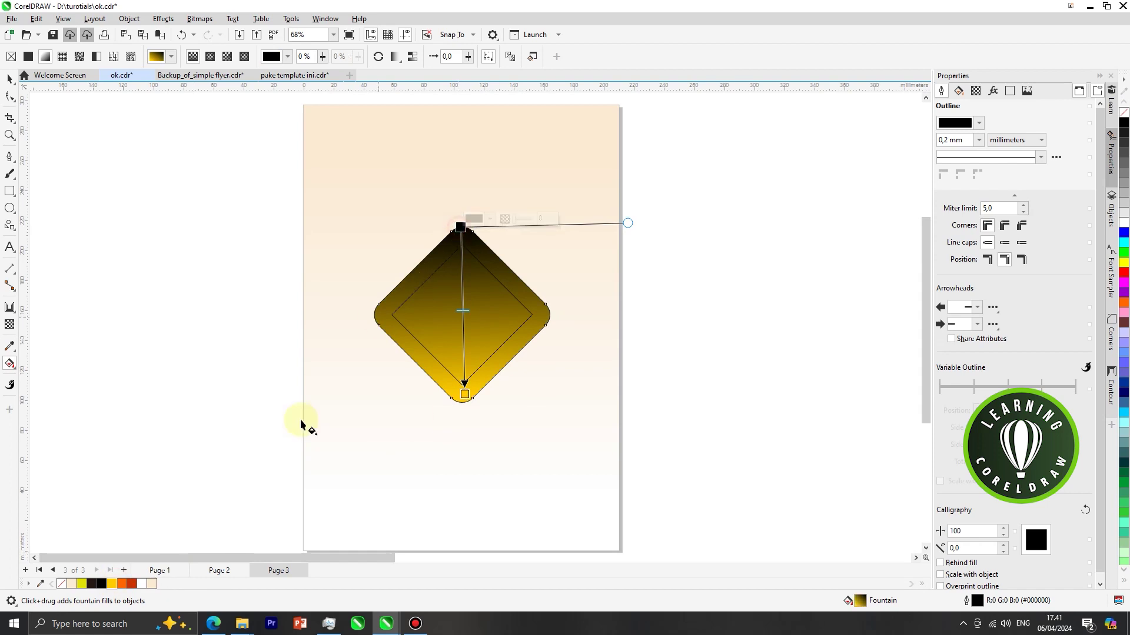
left_click(122, 583)
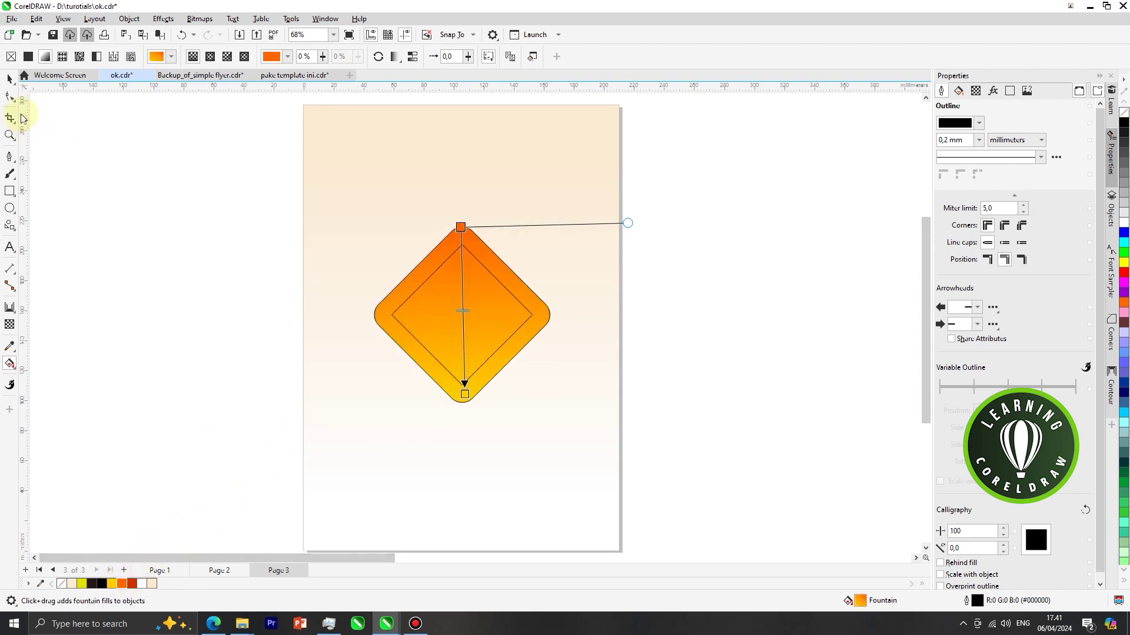
- Fill the inner diamond with white
left_click(9, 80)
left_click(139, 154)
left_click(487, 295)
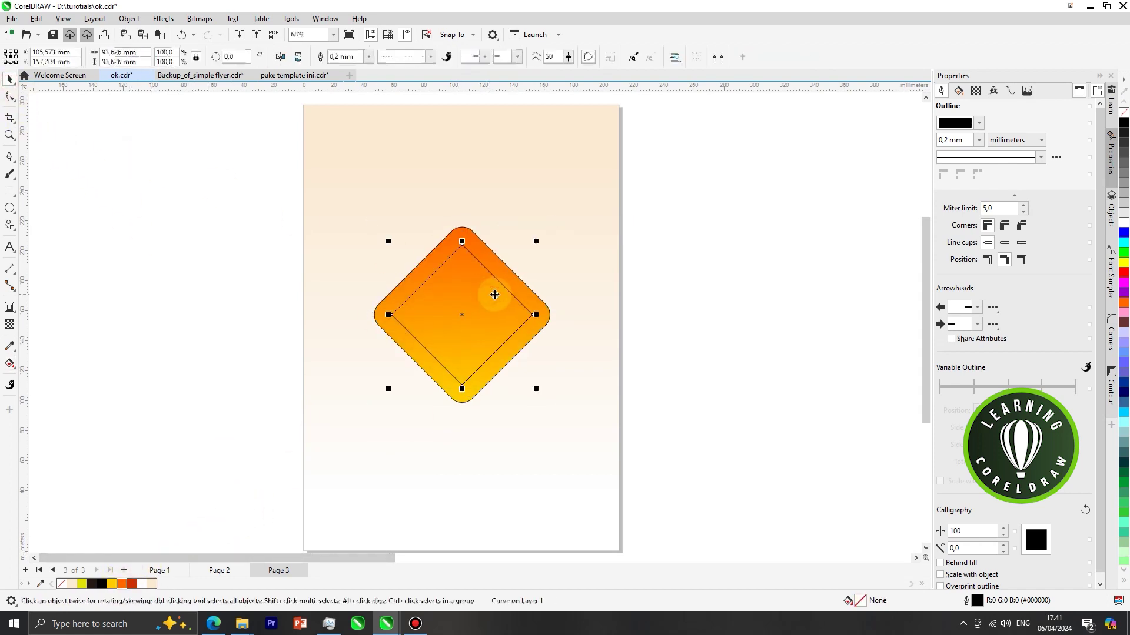
left_click(1123, 227)
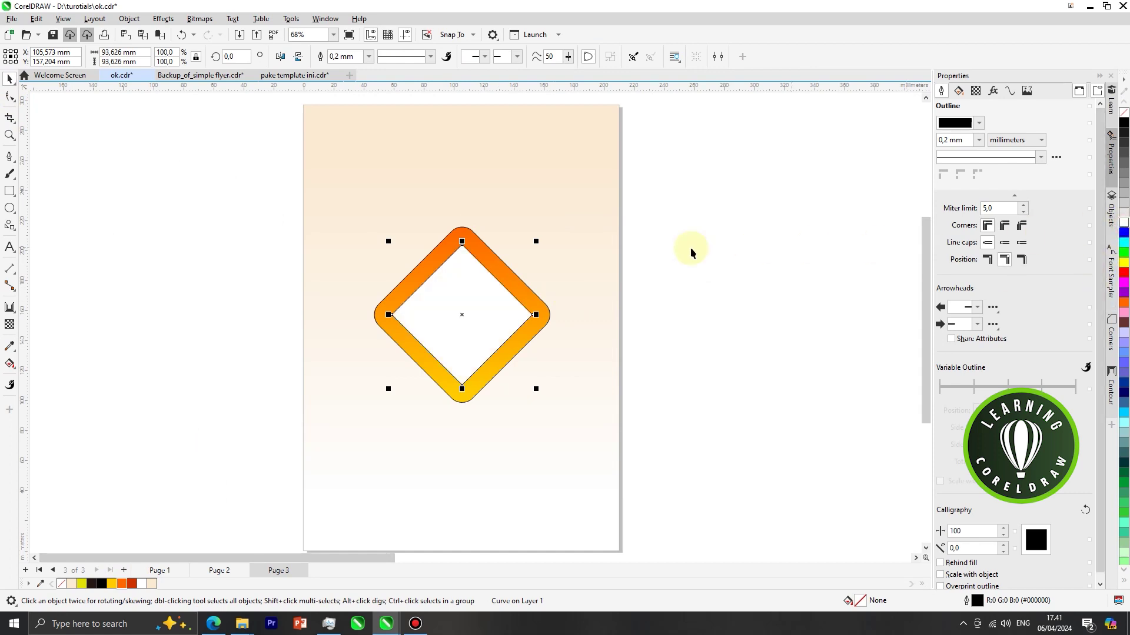
left_click(677, 260)
- Select both diamonds and remove their outlines
scroll(676, 260, "down", 2)
left_click_drag(495, 355, 432, 365)
scroll(566, 246, "up", 1)
left_click(519, 58)
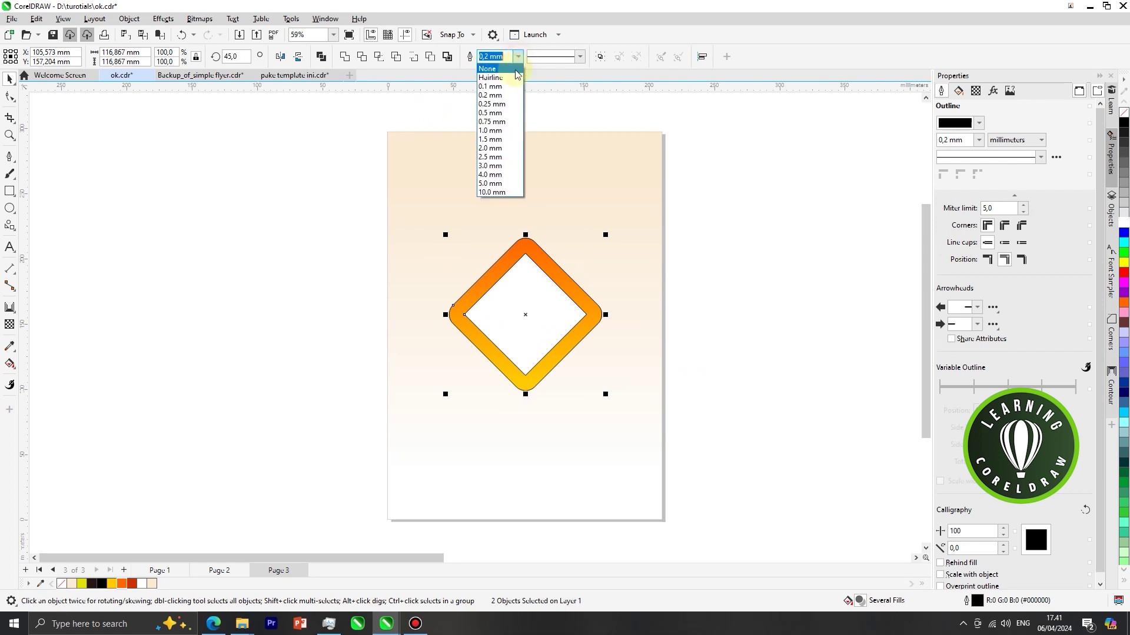
left_click(516, 70)
left_click(327, 215)
- Group the white inner diamond with the orange outer diamond
scroll(388, 246, "down", 4)
left_click_drag(335, 219, 348, 224)
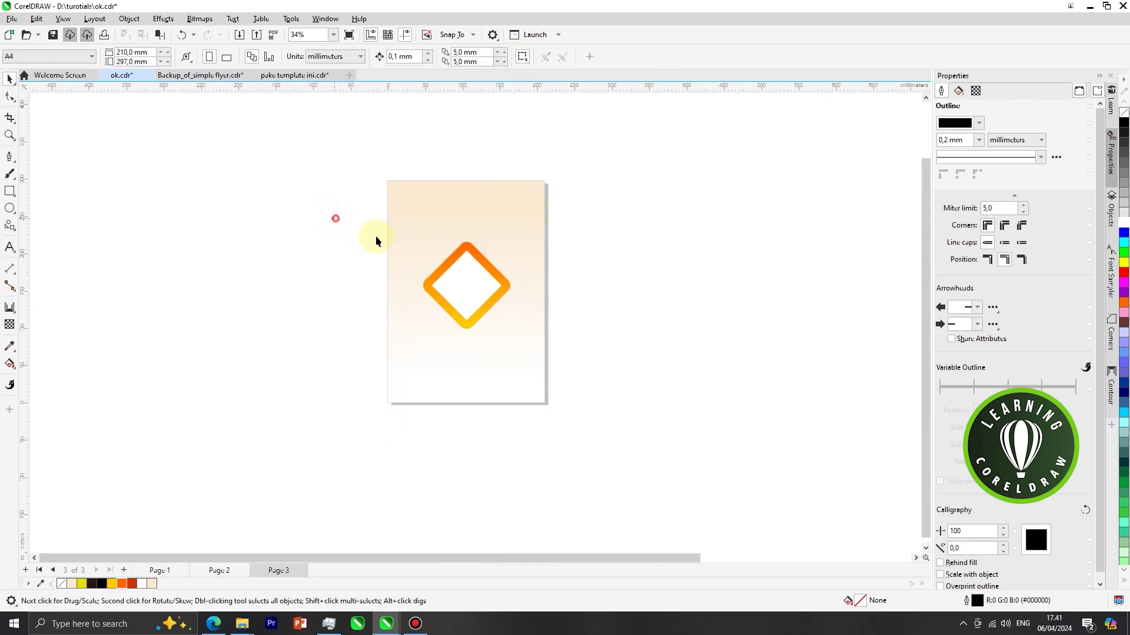
left_click_drag(517, 337, 520, 338)
right_click(472, 284)
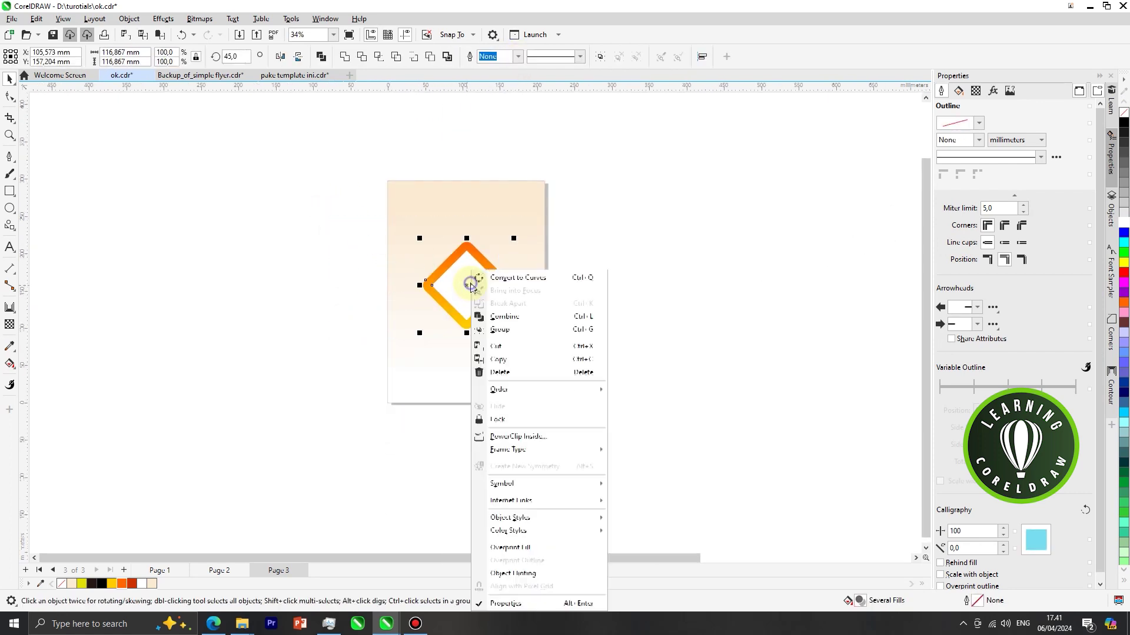
left_click(502, 327)
left_click(582, 315)
scroll(511, 255, "up", 1)
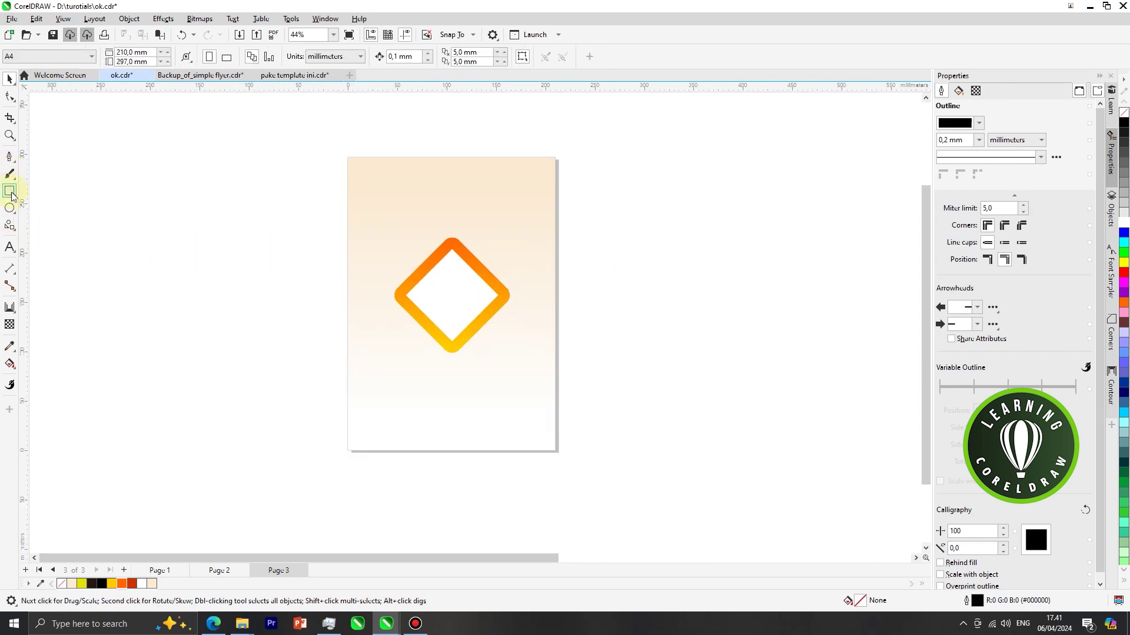
- Draw an upright triangle from the flowchart common shapes, about 173 mm wide and 108 mm high, overlapping the page's right edge
left_click(5, 227)
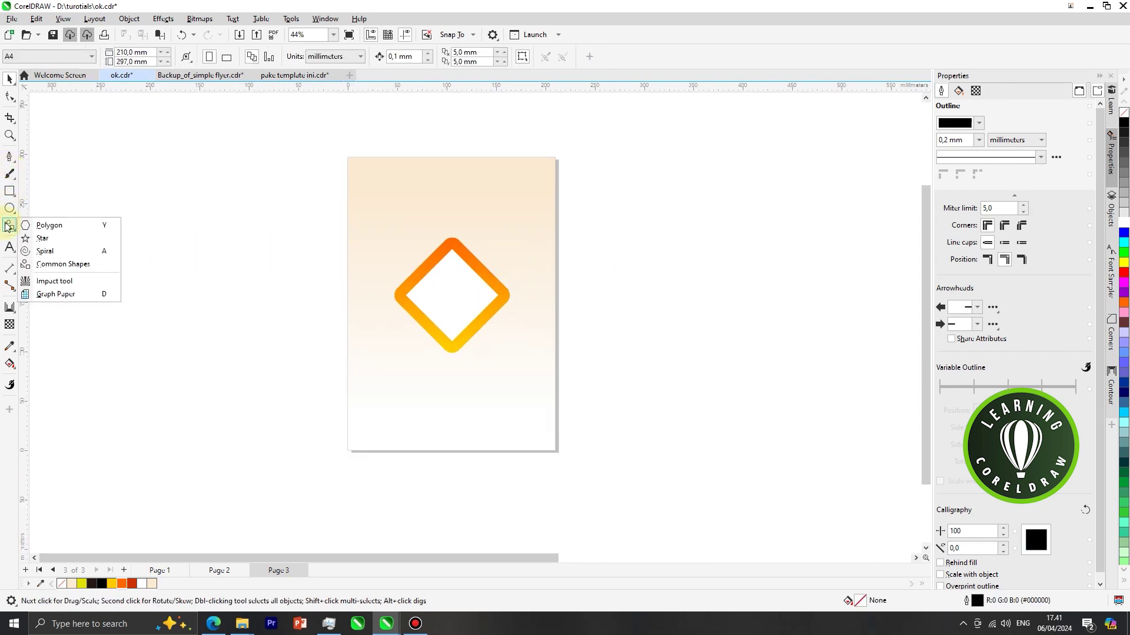
left_click(70, 264)
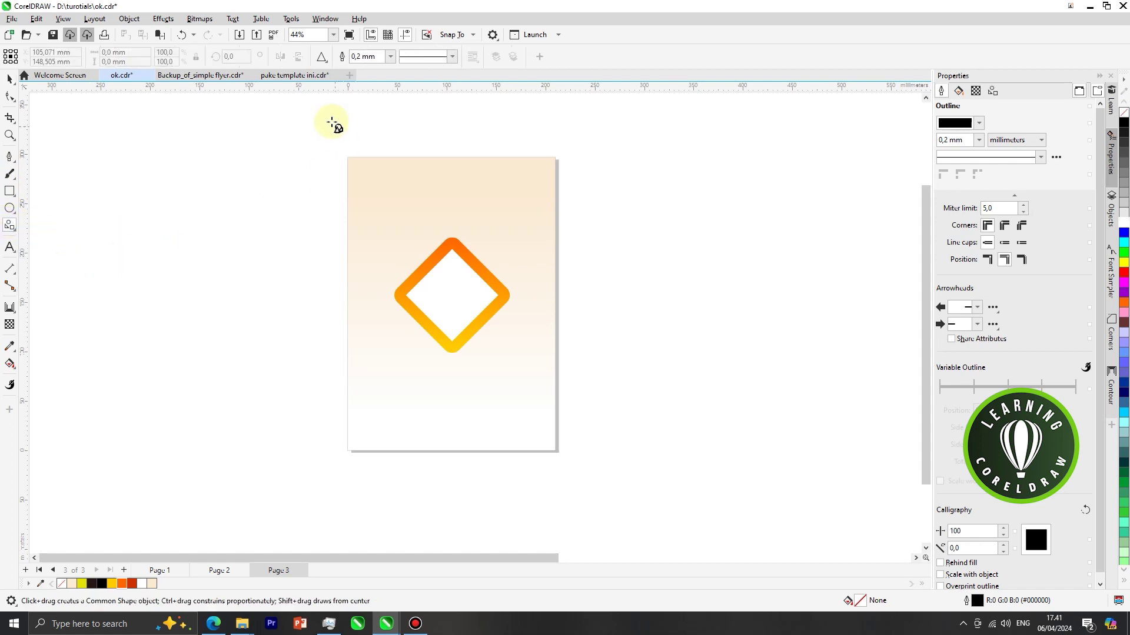
left_click(322, 58)
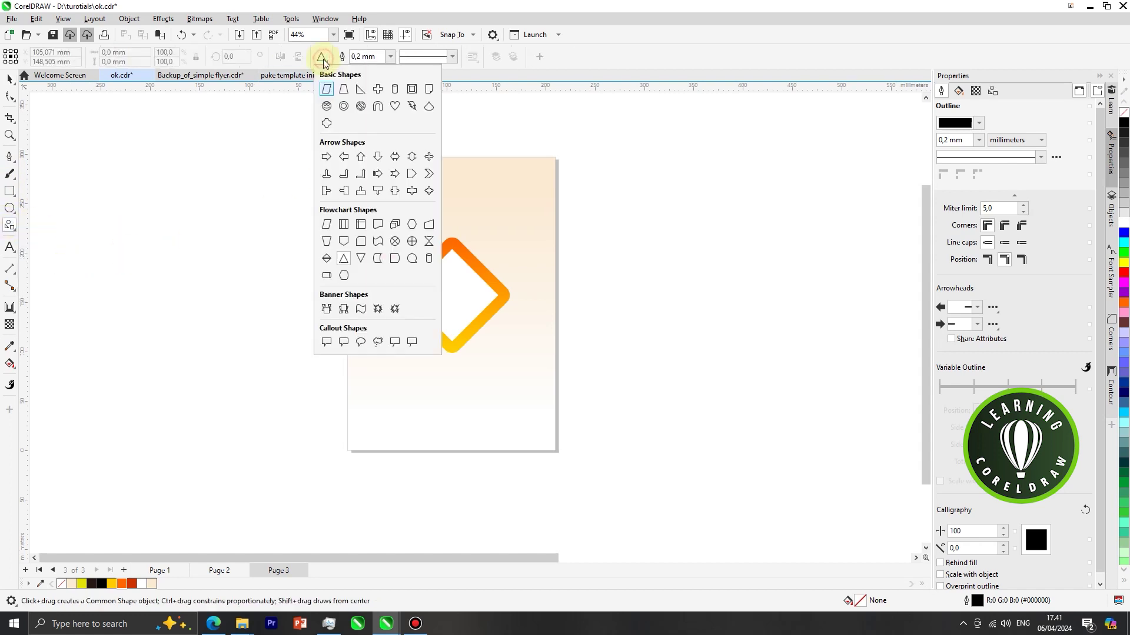
left_click(345, 259)
key("ctrl")
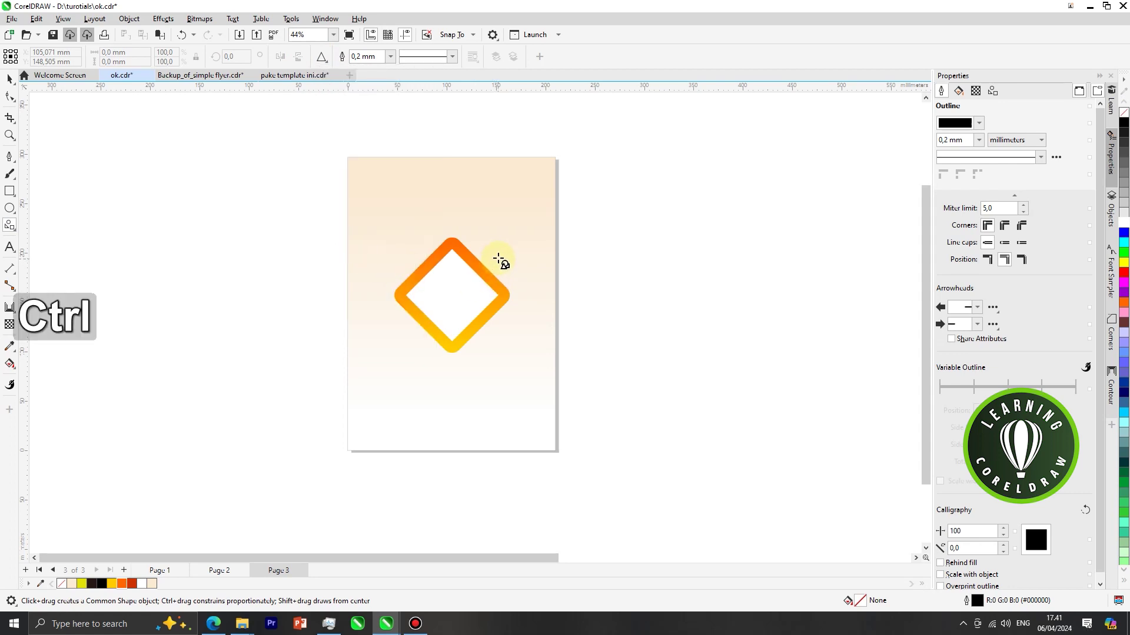
left_click_drag(533, 287, 668, 363)
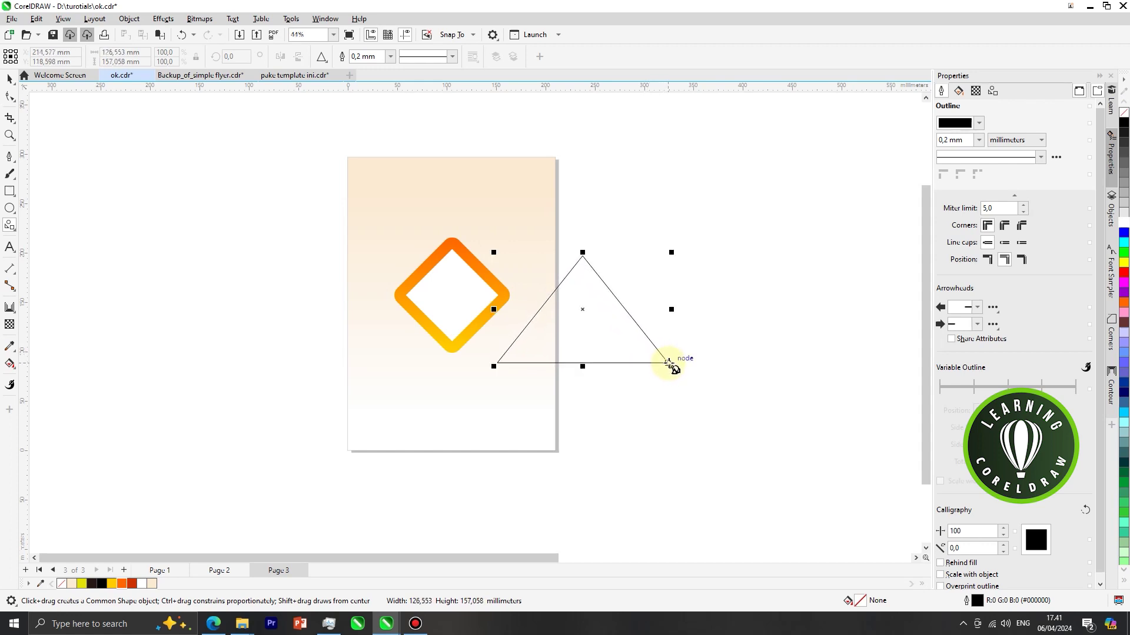
- Try rotating the triangle by 45 degrees, and undo the rotation
left_click(10, 83)
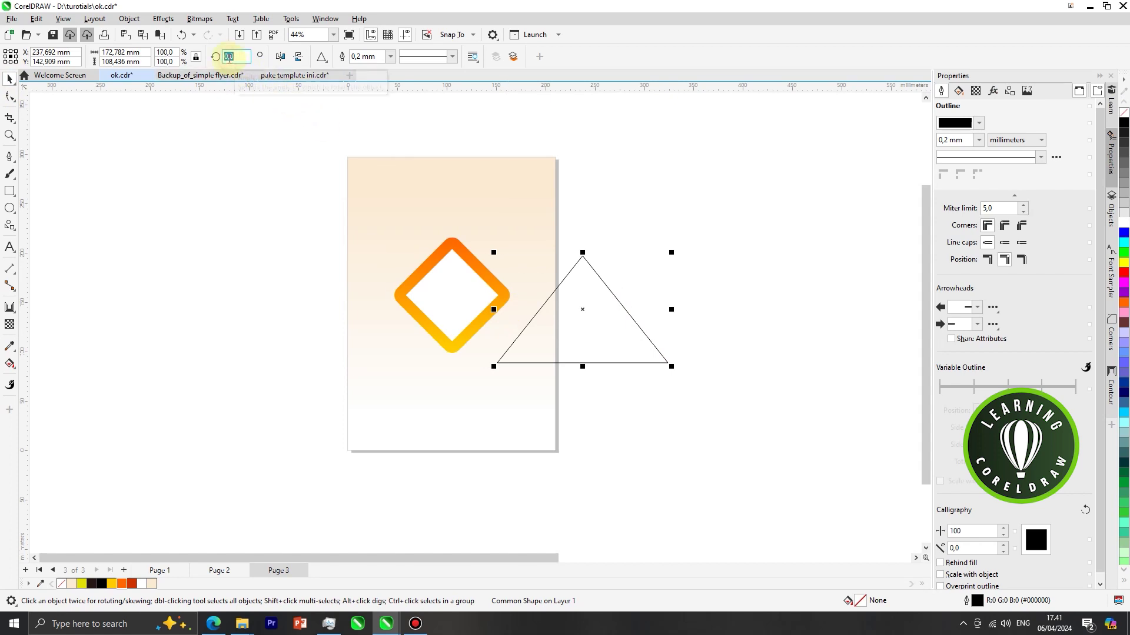
type("45")
key("Return")
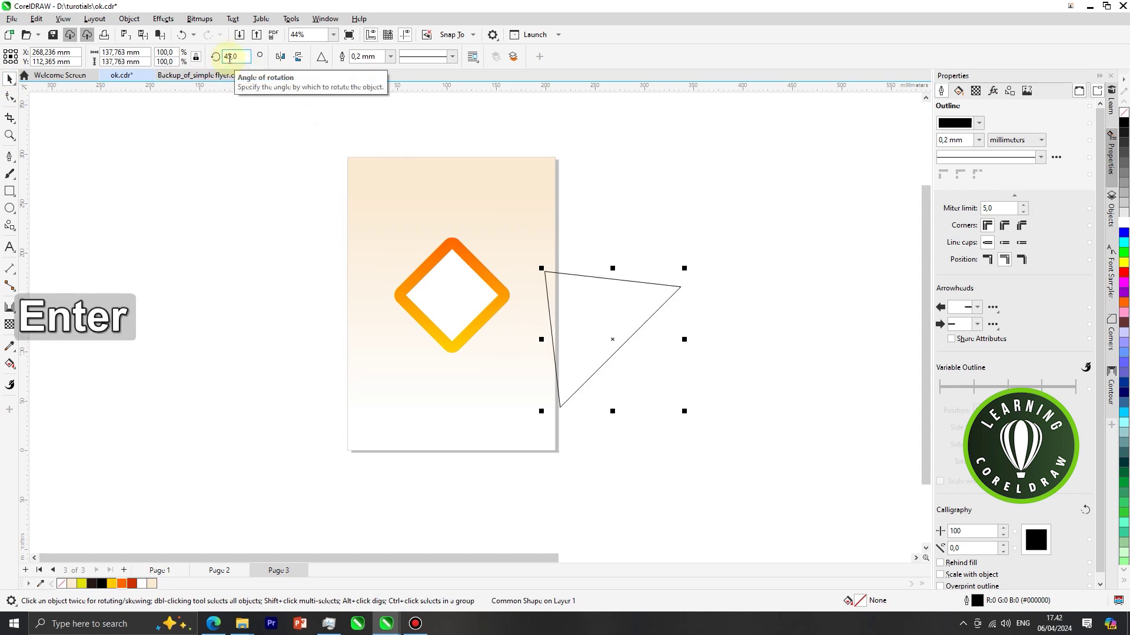
key("ctrl+z")
- Rotate the upright triangle by 90 degrees
left_click(234, 57)
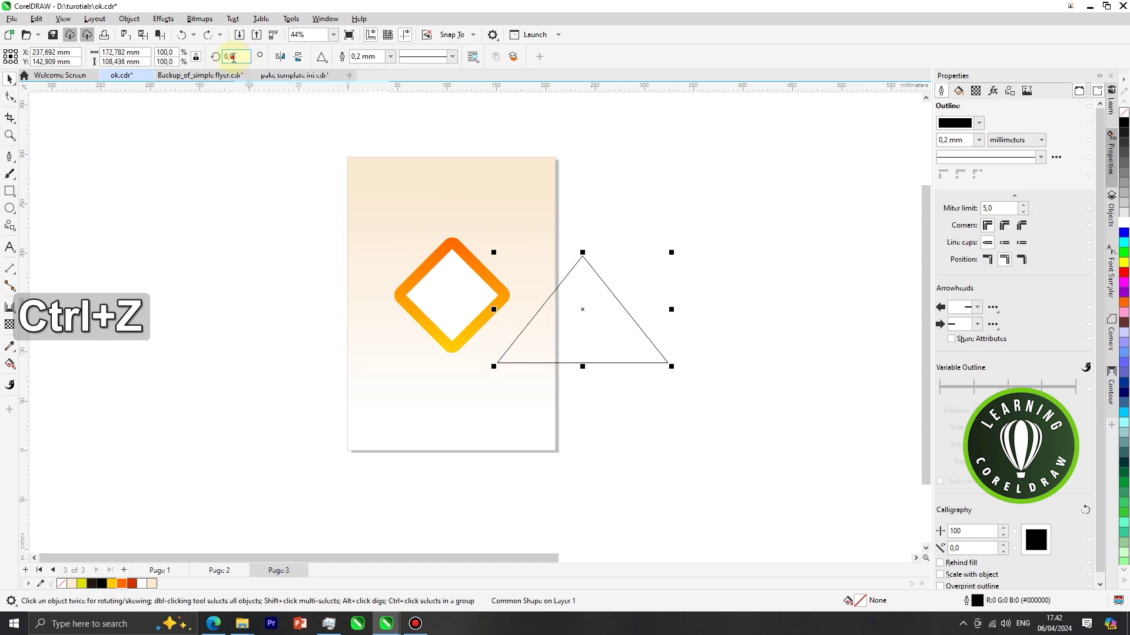
type("90")
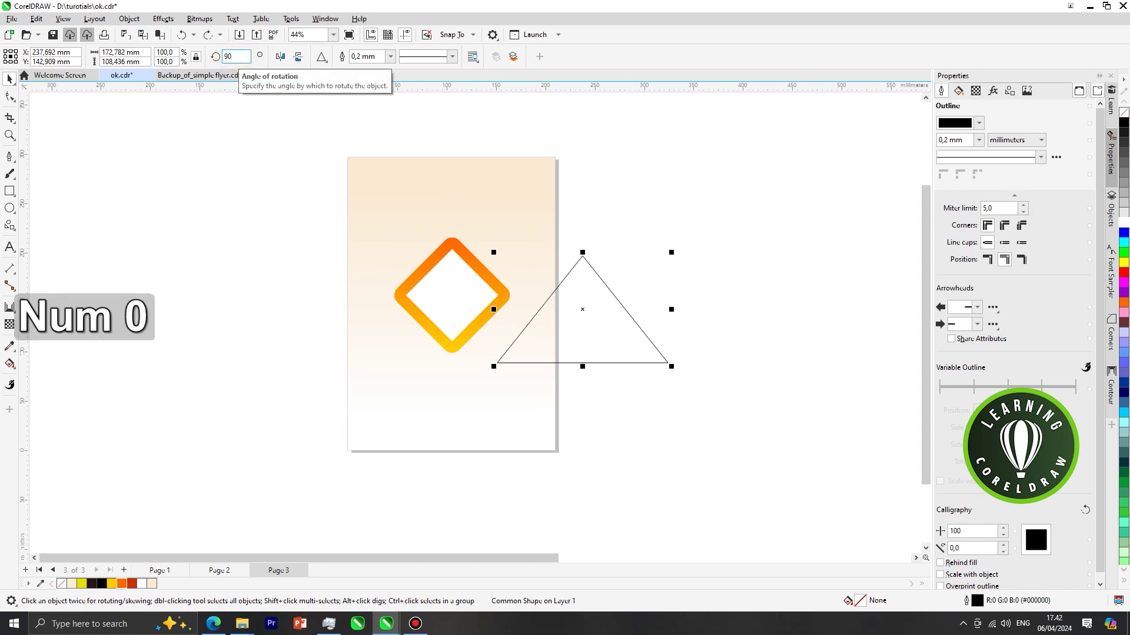
key("Return")
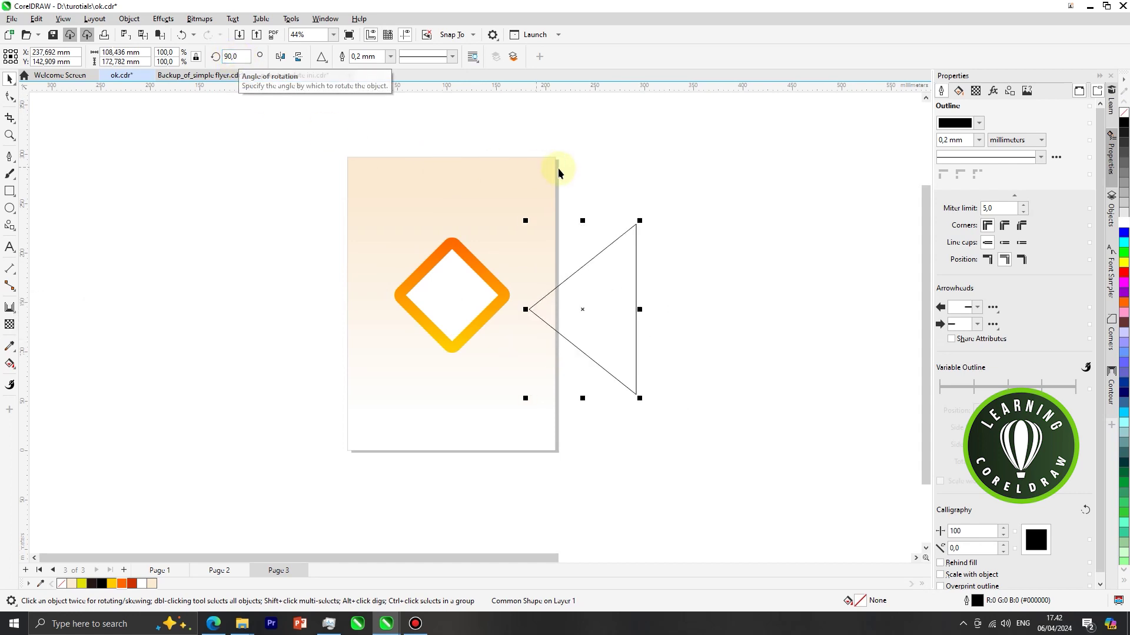
- Move the rotated triangle so its tip overlaps the diamond and its base extends past the page's right edge
left_click(614, 288)
left_click_drag(611, 293, 565, 257)
scroll(555, 259, "up", 2)
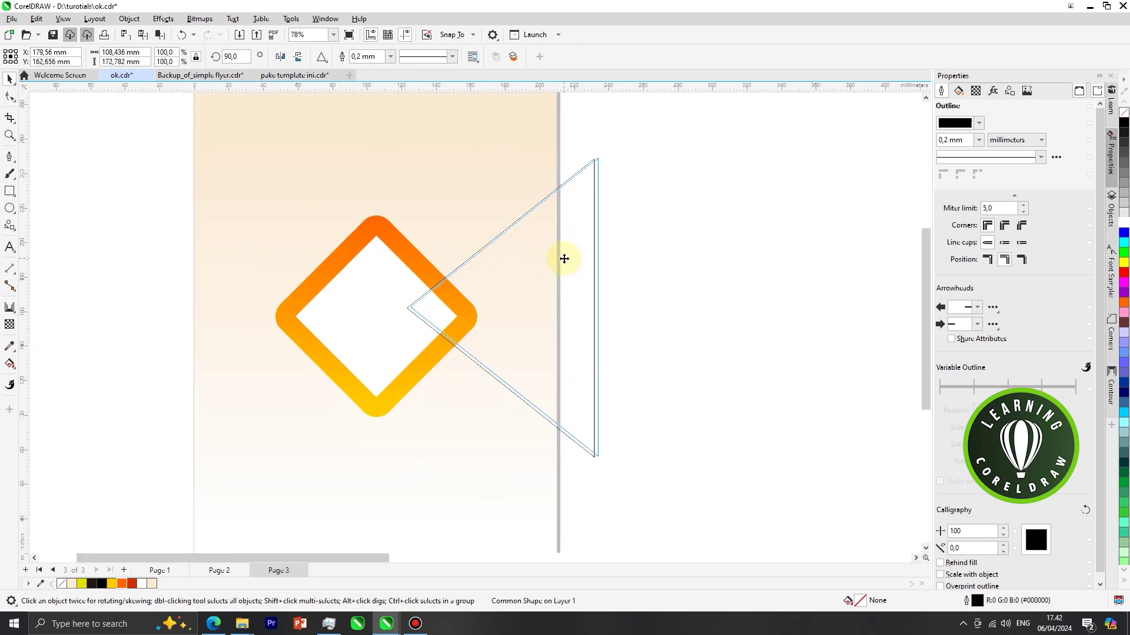
scroll(565, 258, "down", 2)
left_click(626, 266)
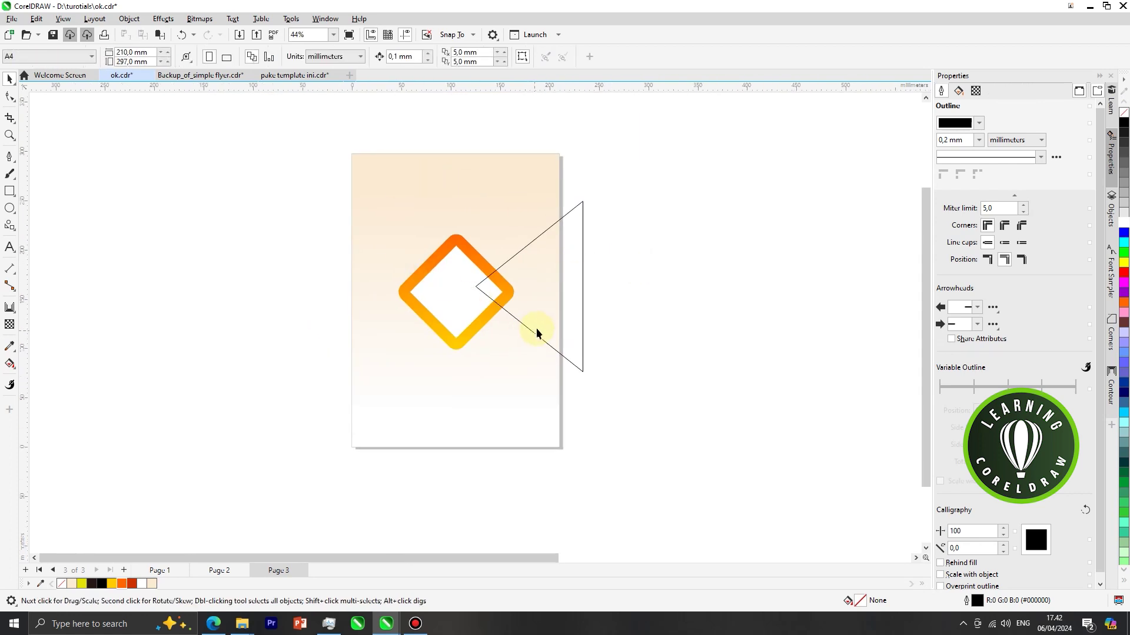
- Align the triangle with the diamond group so their centres share the same height
scroll(539, 313, "up", 1)
left_click(542, 307)
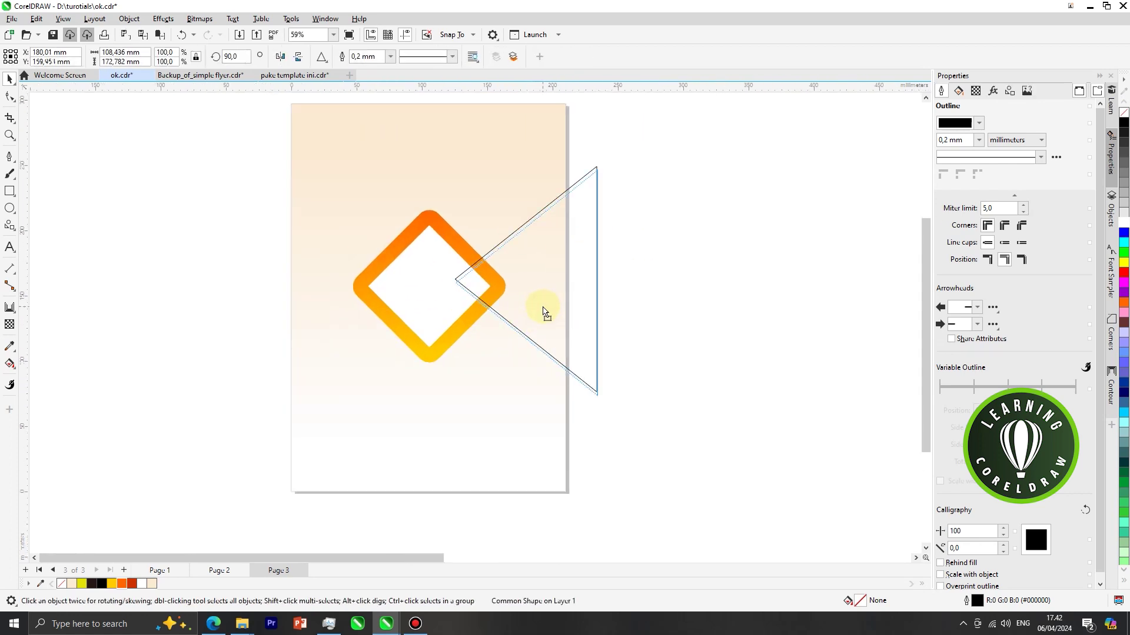
left_click(436, 251, "shift")
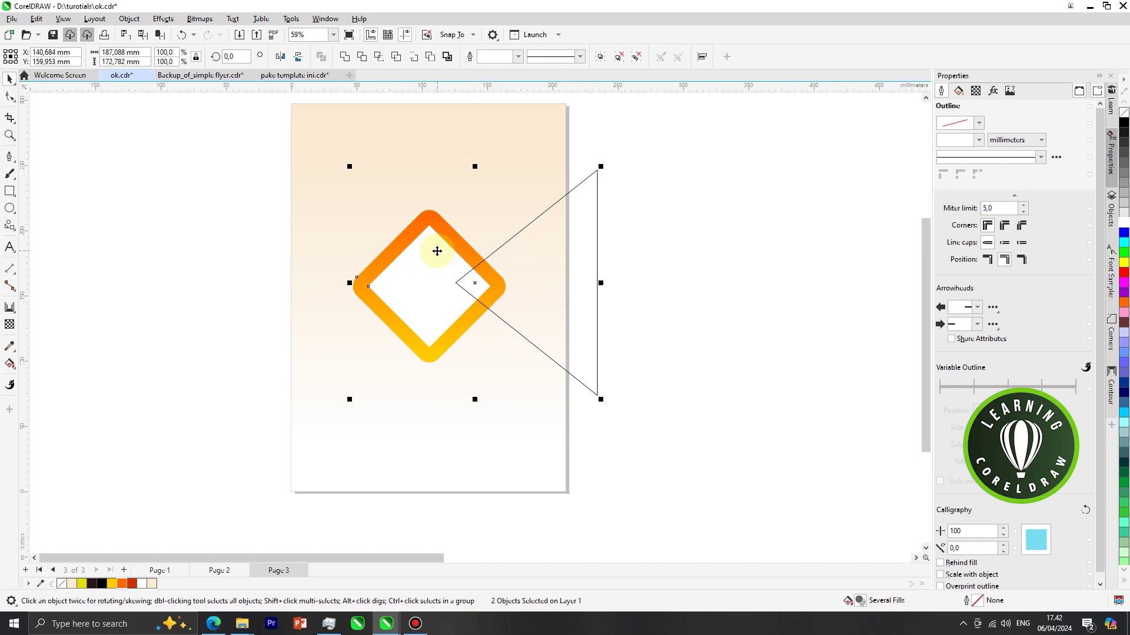
left_click(585, 253)
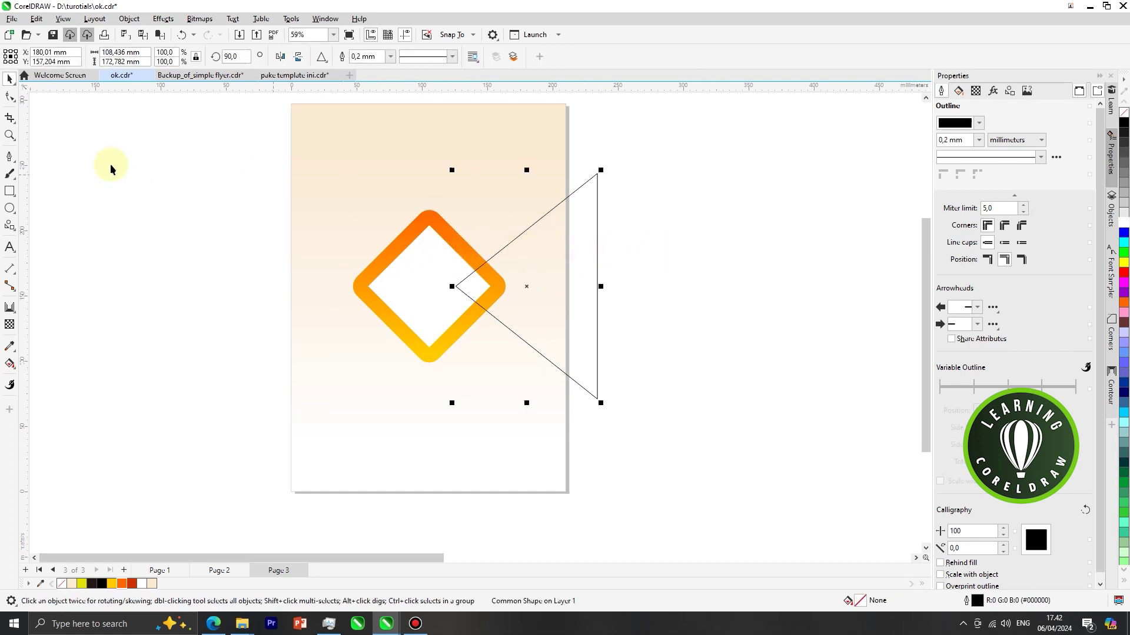
- Draw a straight Pen line from the page's right edge above the triangle to its tip, about 84 mm wide and 97 mm high
left_click(11, 162)
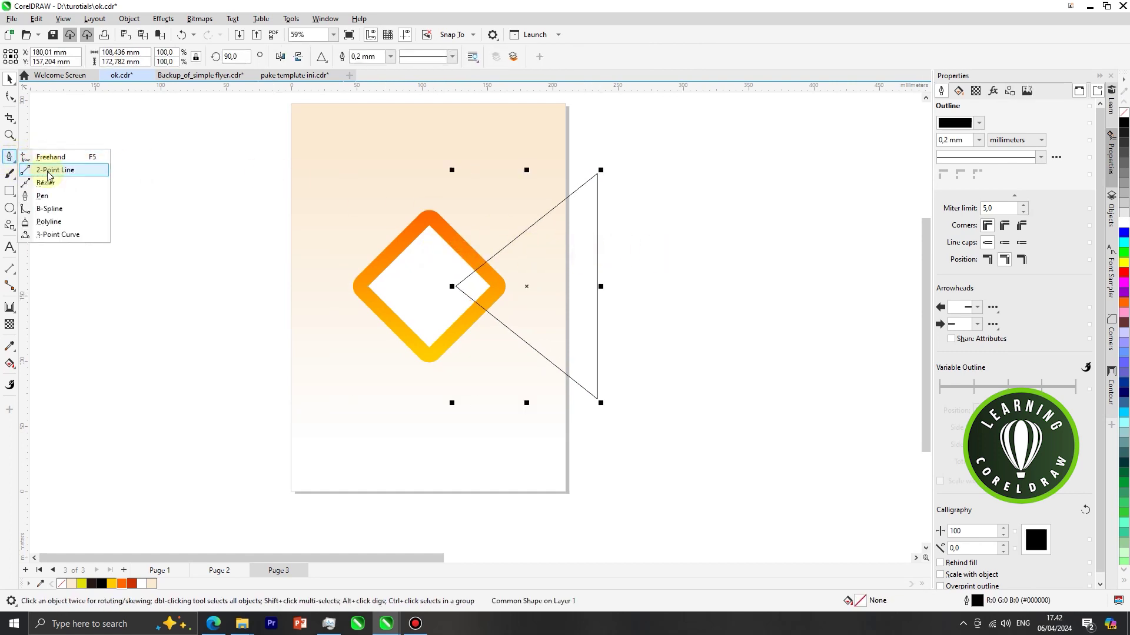
left_click(53, 196)
scroll(500, 206, "up", 1)
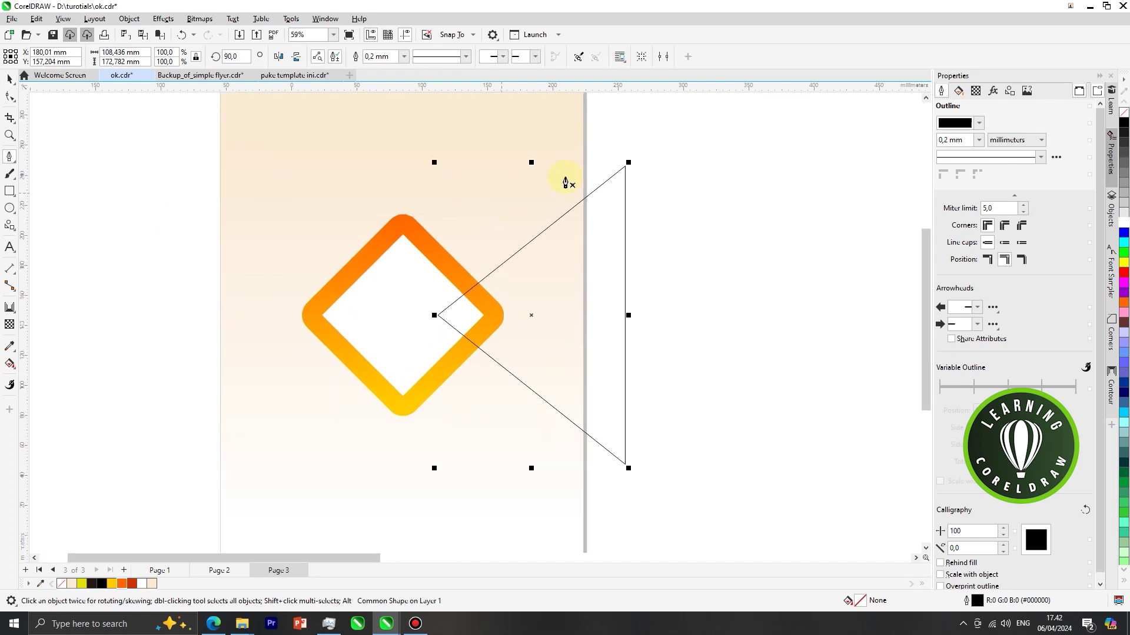
left_click(583, 148)
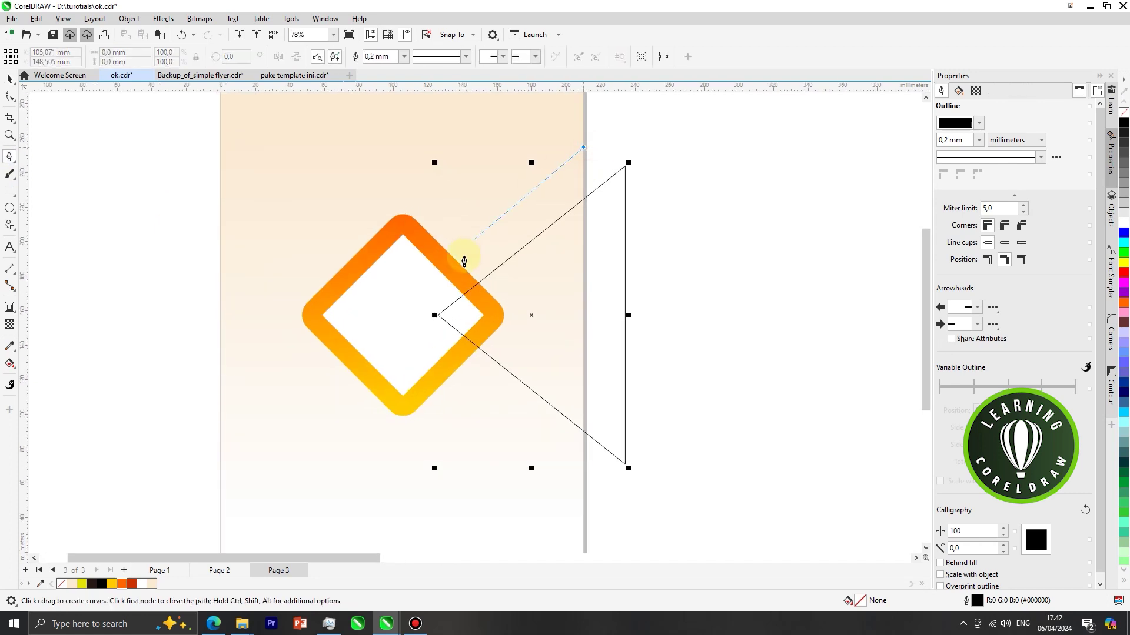
left_click(439, 317)
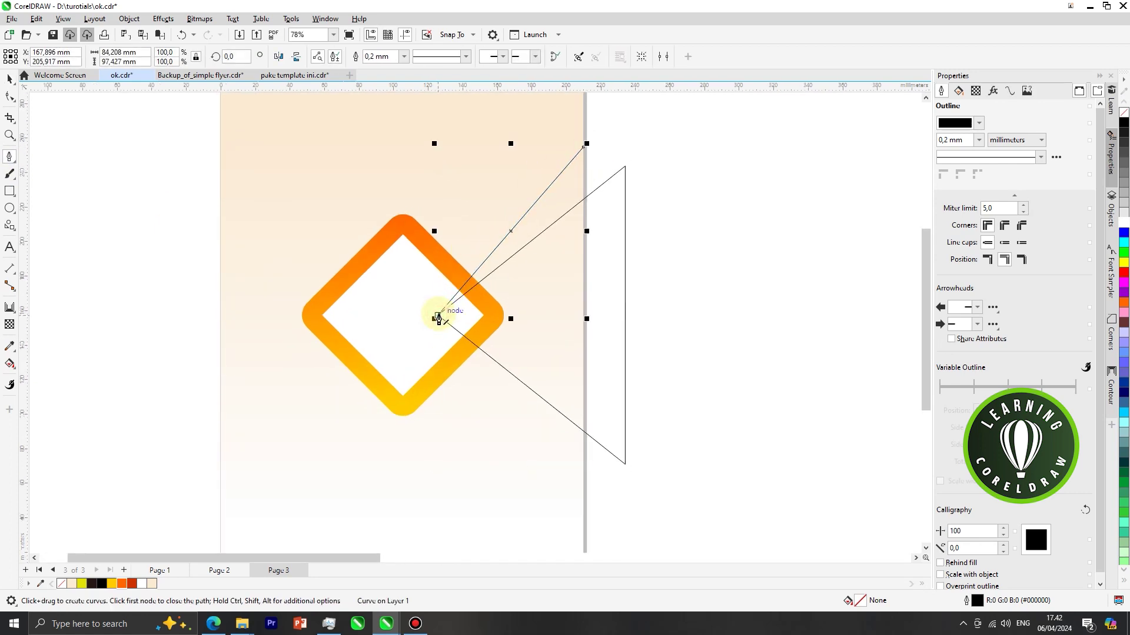
key("Escape")
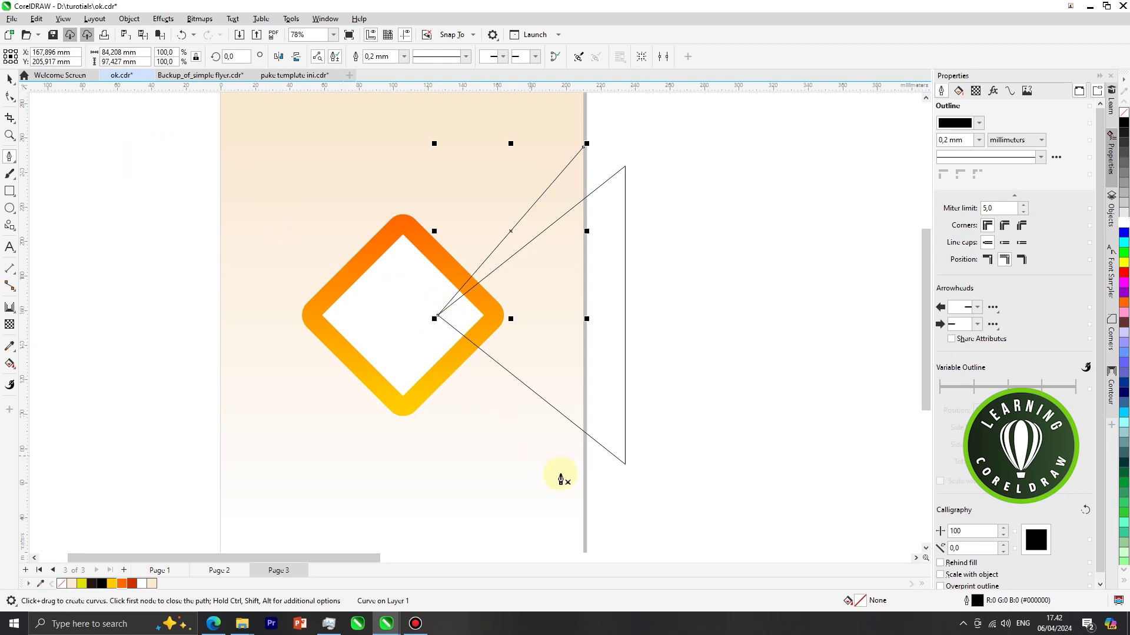
- Draw a second Pen line from just beyond the page's right edge below the triangle to its tip, about 89 by 111 mm
left_click(591, 507)
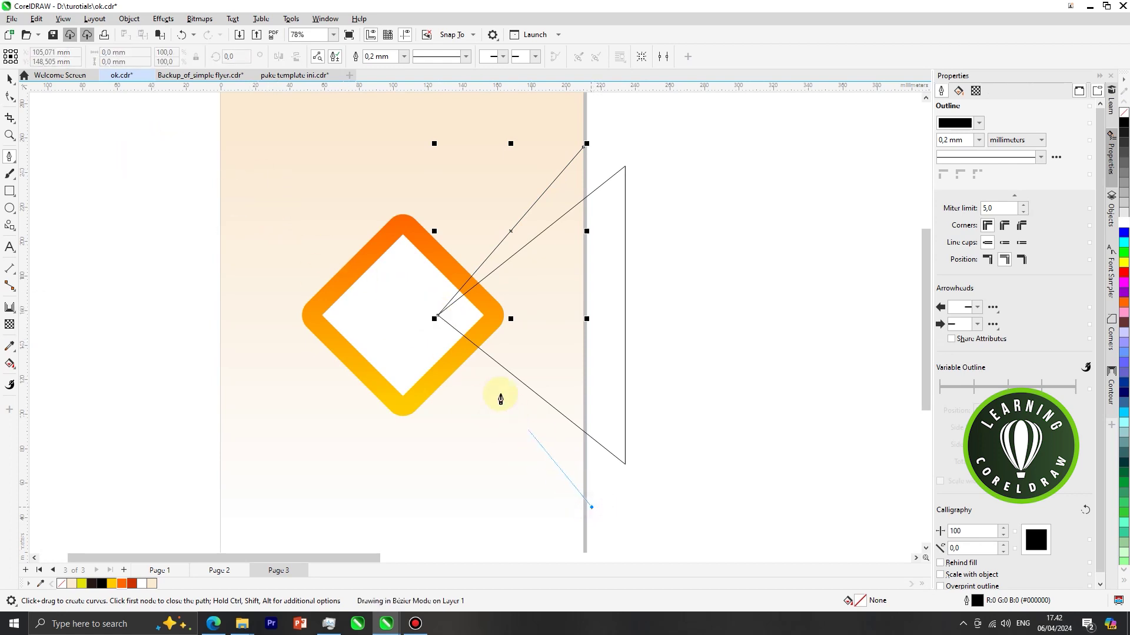
left_click(438, 316)
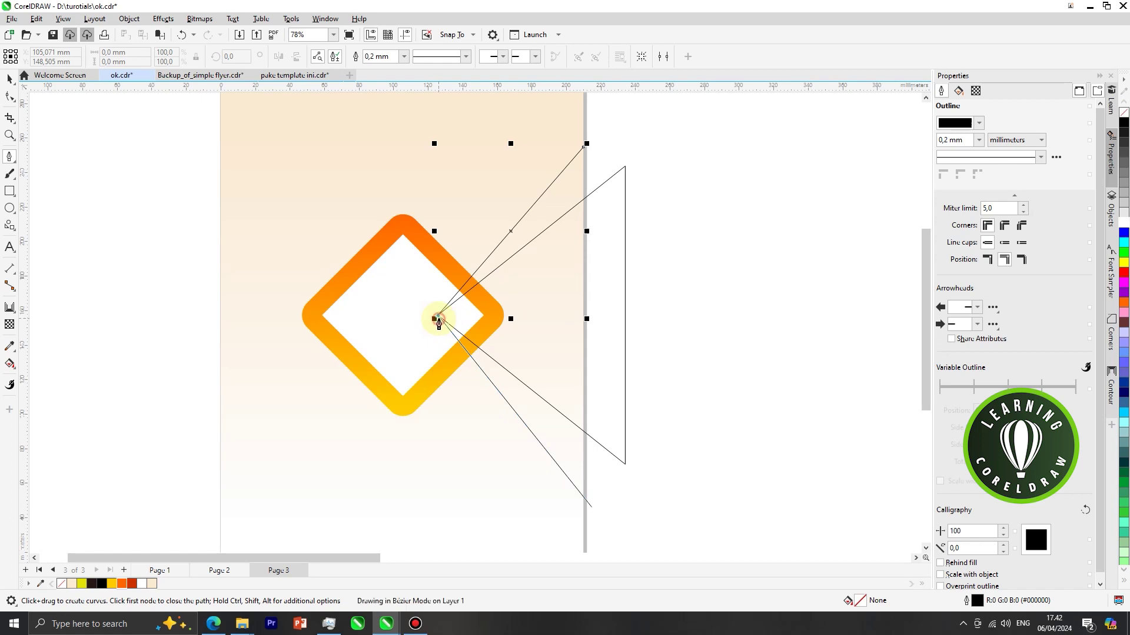
left_click(4, 83)
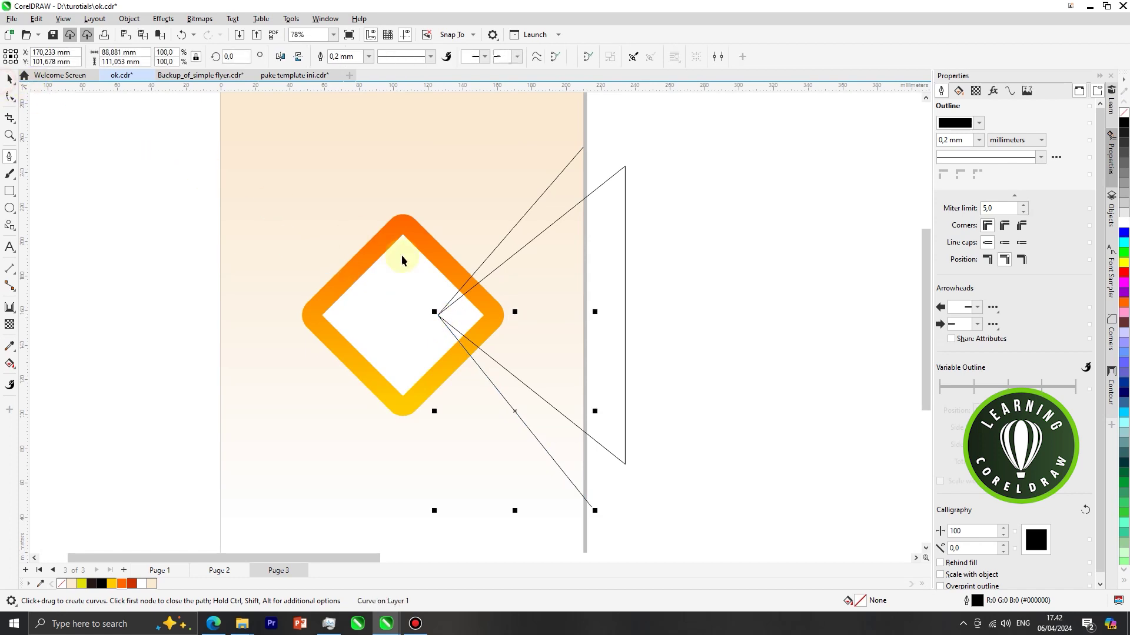
- Adjust the lower line's outer end node slightly outward and upward, keeping it beyond the page's right edge
scroll(433, 277, "down", 2)
left_click(689, 358)
scroll(527, 203, "up", 1)
left_click(235, 158)
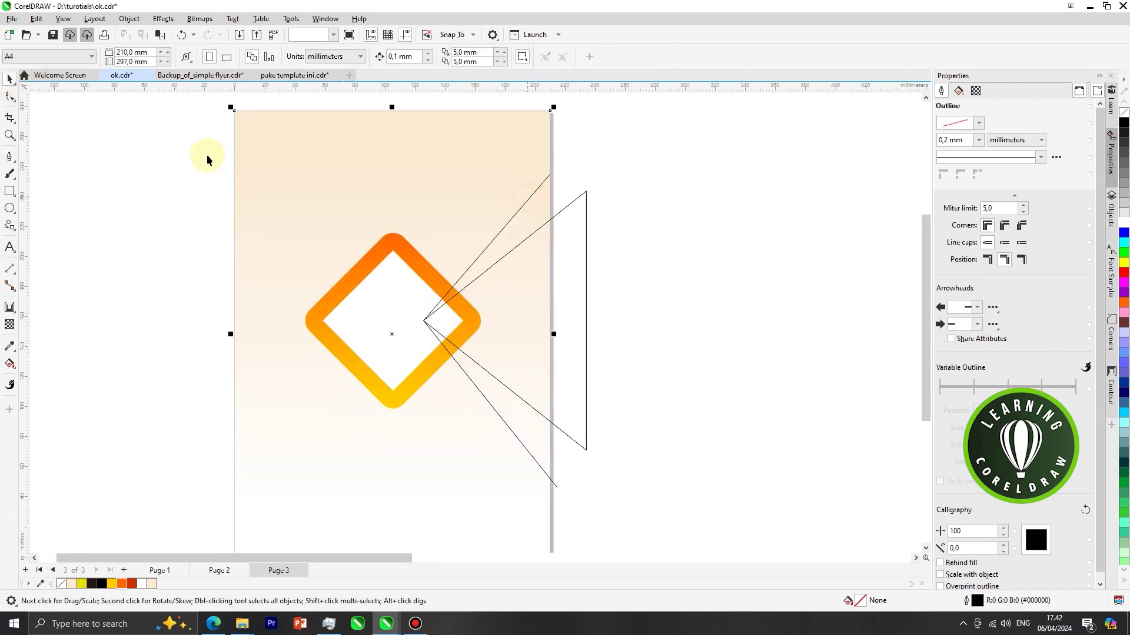
left_click(572, 486)
left_click(555, 486)
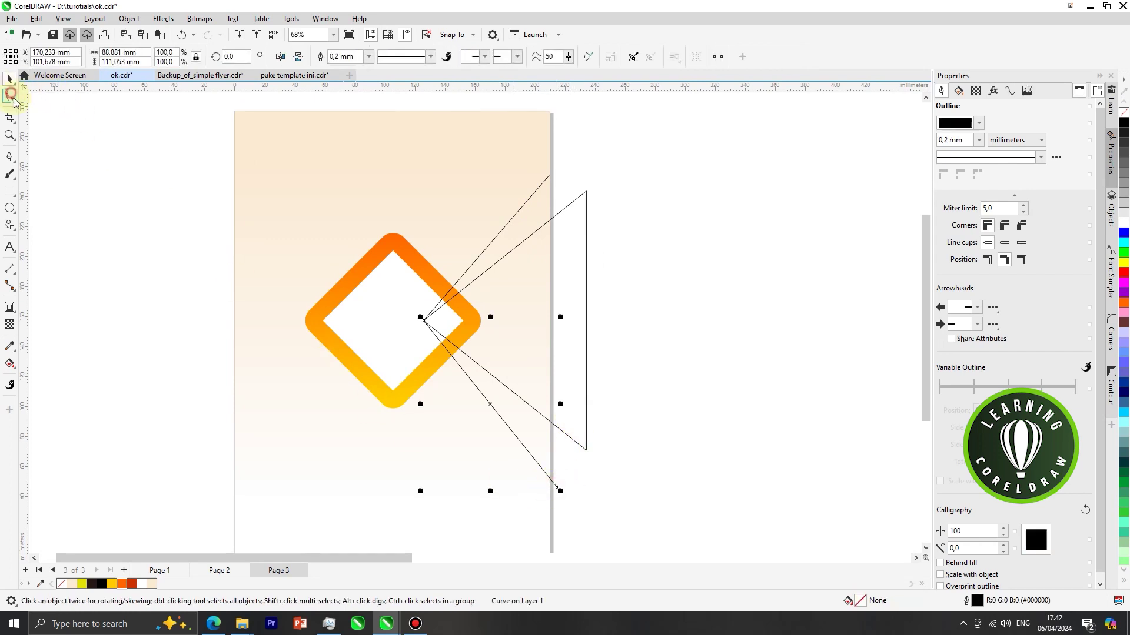
left_click(10, 94)
scroll(568, 490, "up", 2)
left_click_drag(555, 489, 559, 483)
scroll(605, 426, "down", 4)
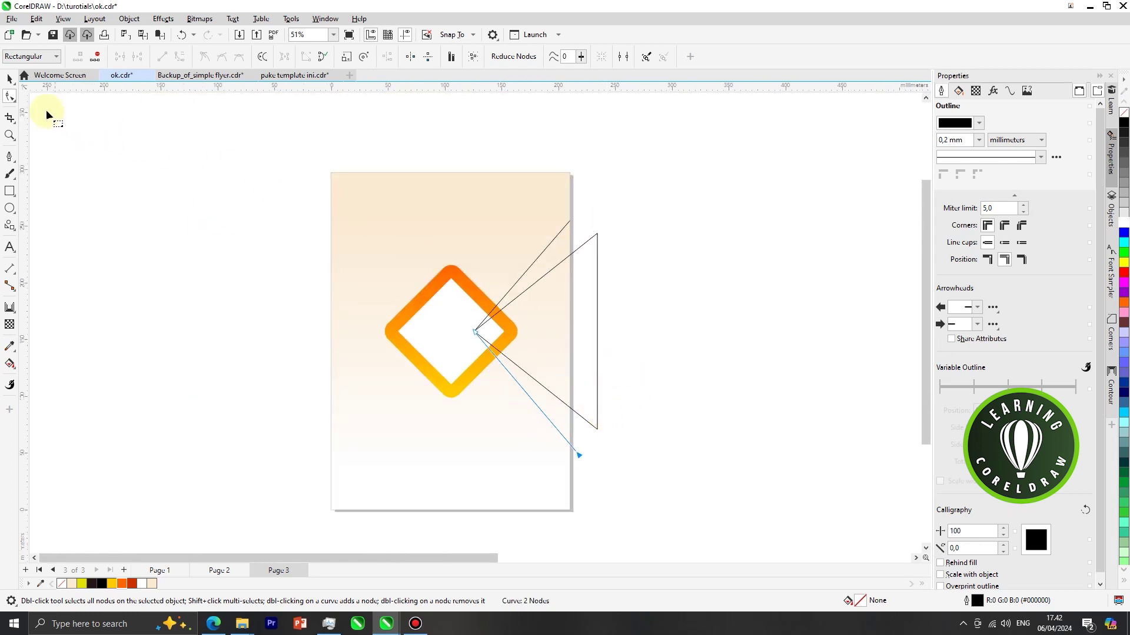
left_click(13, 78)
left_click(153, 204)
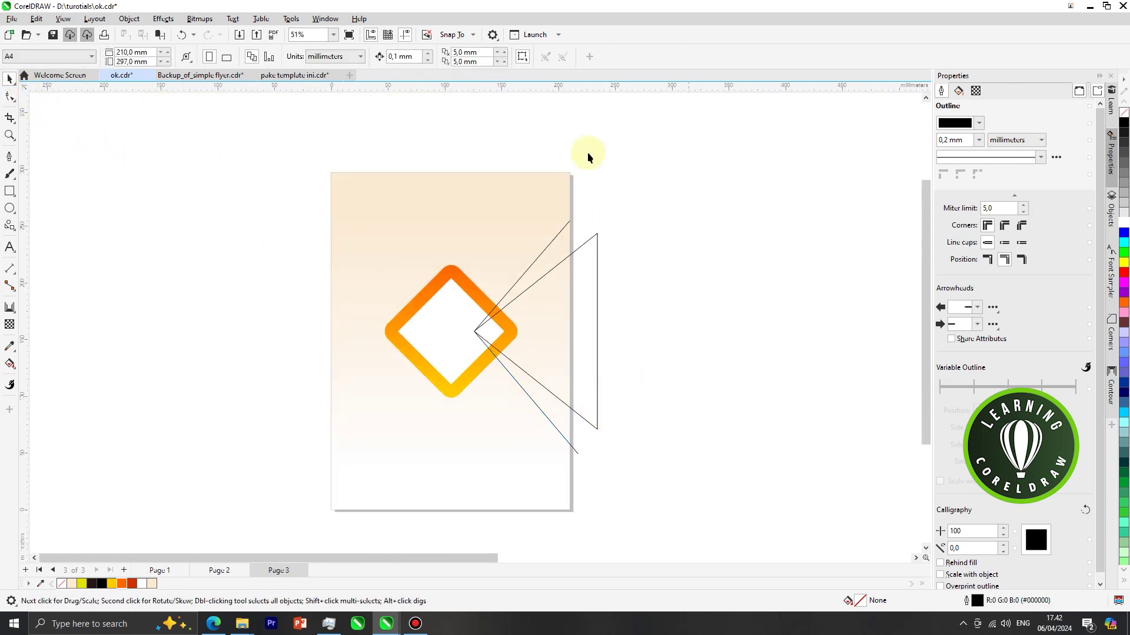
- Move the diamond group off the page to its left, clear of the triangle and lines
left_click(438, 331)
left_click_drag(443, 317, 235, 271)
left_click(308, 238)
- Smart-fill the upper sliver, lower sliver and central triangle within the page with yellow and a 0.2 mm black outline
left_click(10, 364)
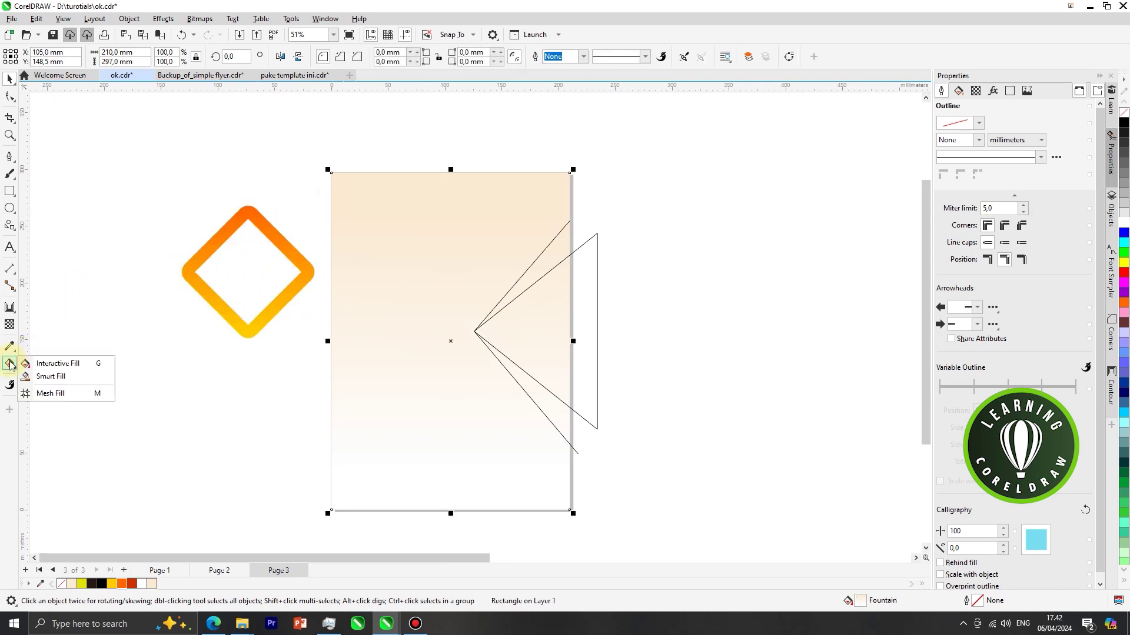
left_click(55, 378)
scroll(545, 287, "up", 2)
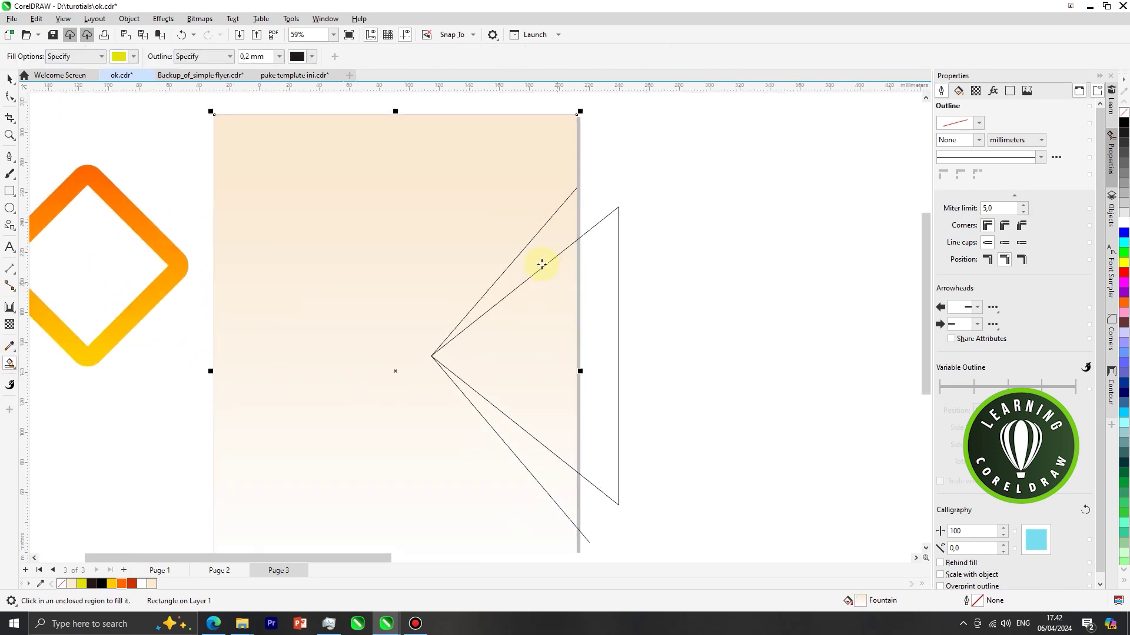
left_click(534, 256)
left_click(543, 468)
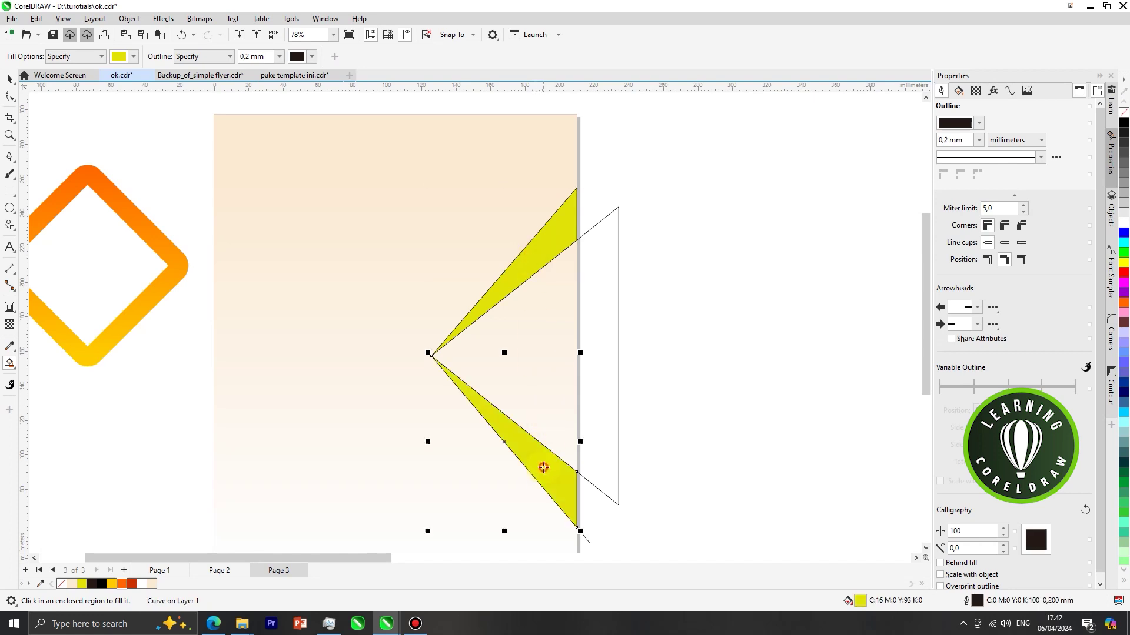
scroll(497, 281, "down", 2)
left_click(522, 322)
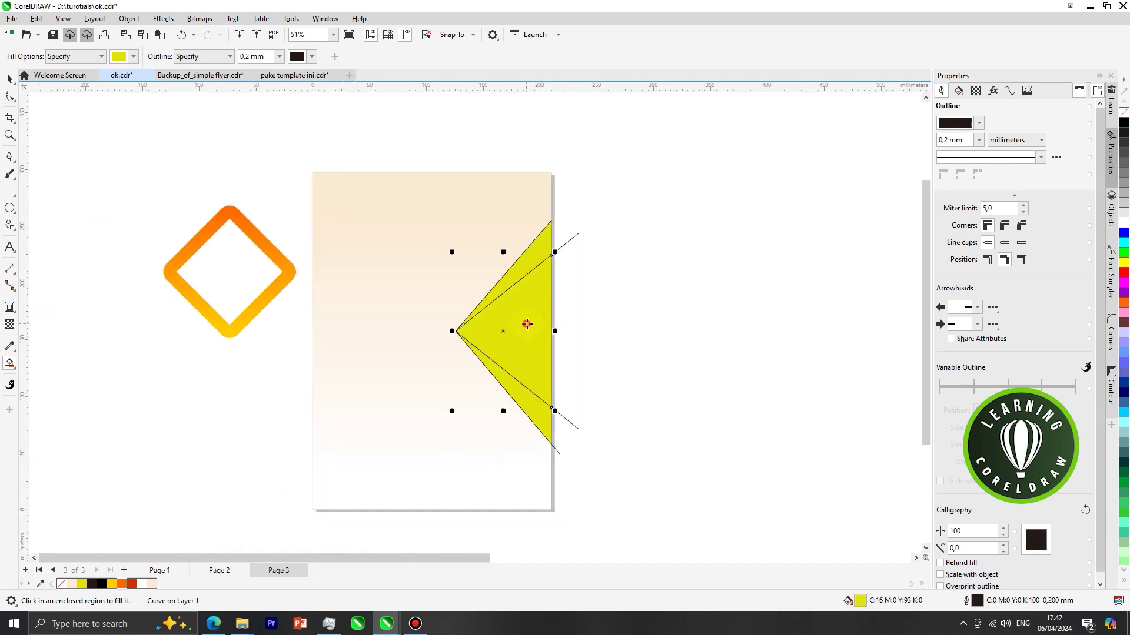
- Delete the original construction triangle and the lower construction line, keeping the yellow filled shapes
left_click(10, 79)
left_click(553, 281)
left_click_drag(553, 281, 718, 265)
key("Delete")
left_click(560, 461)
left_click_drag(565, 451, 701, 399)
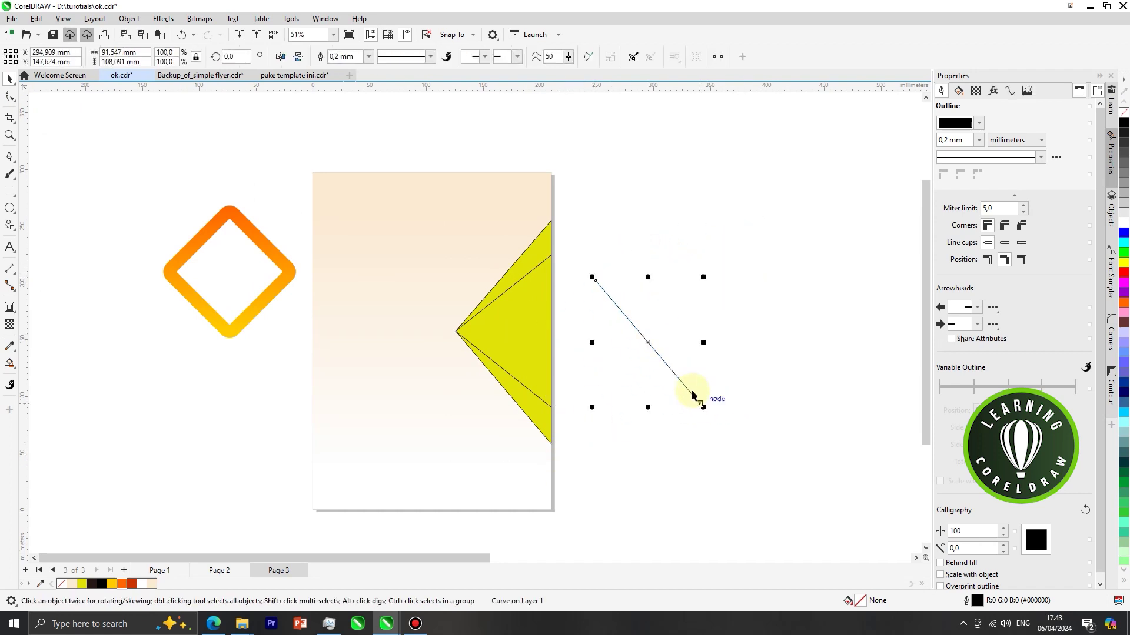
key("Delete")
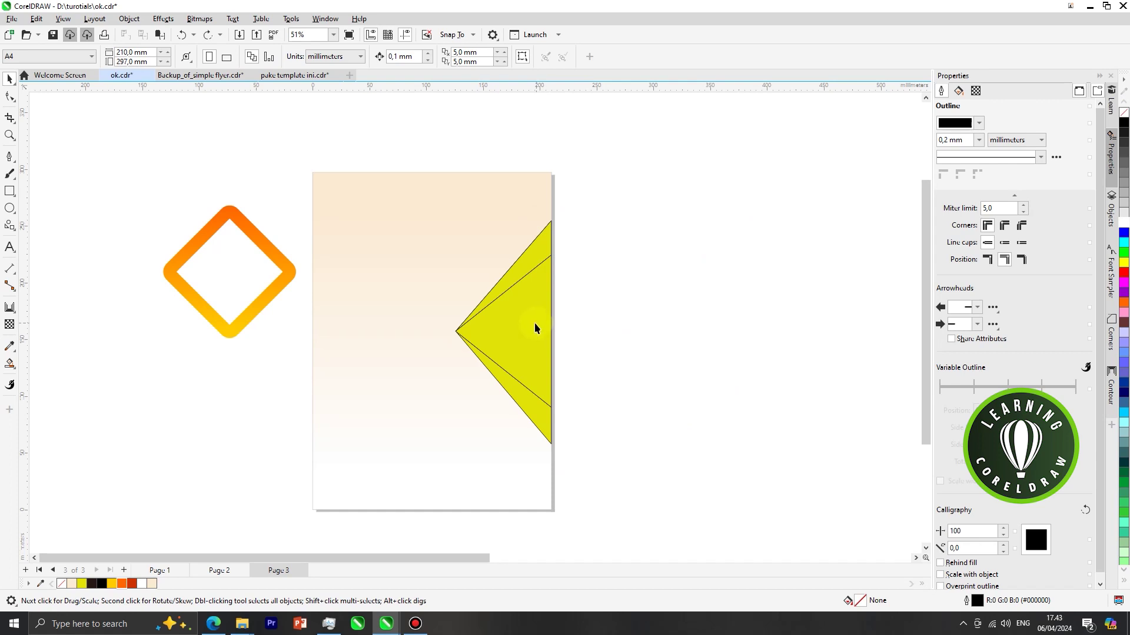
- Move the diamond group back onto the page over the triangles' tip and bring it to the front
scroll(536, 323, "down", 2)
left_click(333, 291)
left_click_drag(328, 286, 465, 325)
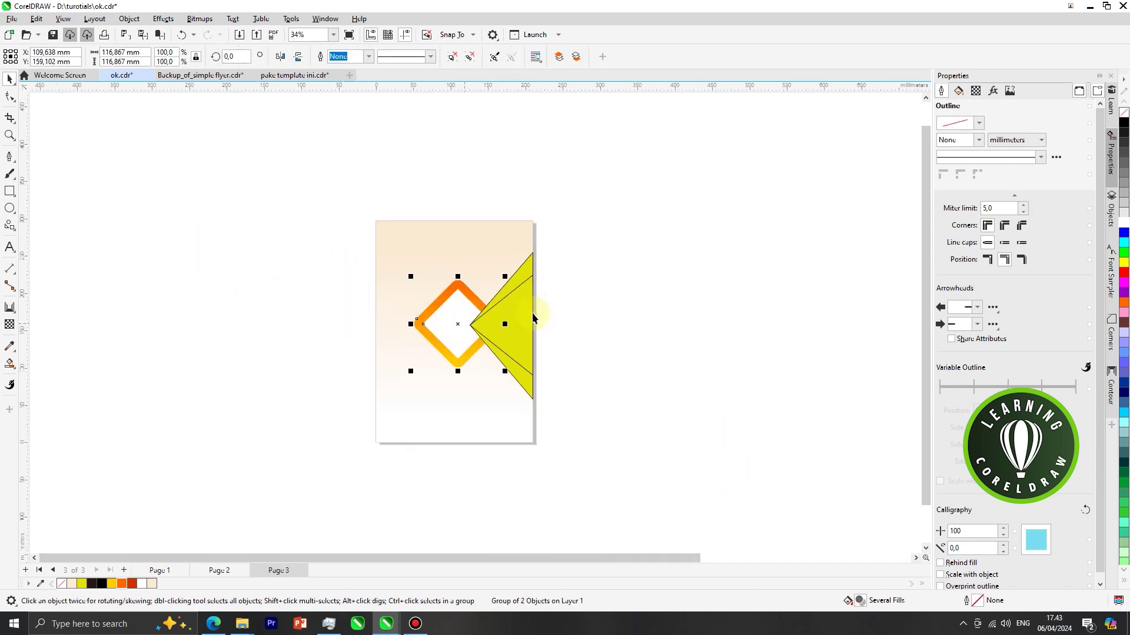
key("shift+Page_Up")
left_click(669, 299)
scroll(519, 288, "up", 1)
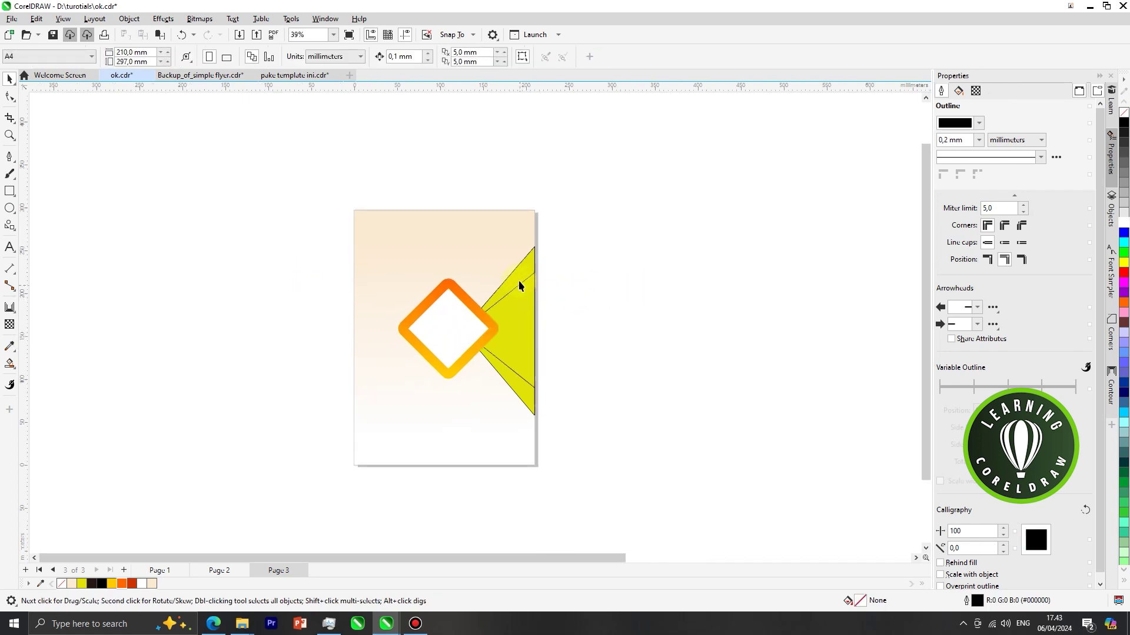
- Fill the narrow upper and lower slivers with Brick Red (#CC3300)
left_click(516, 271)
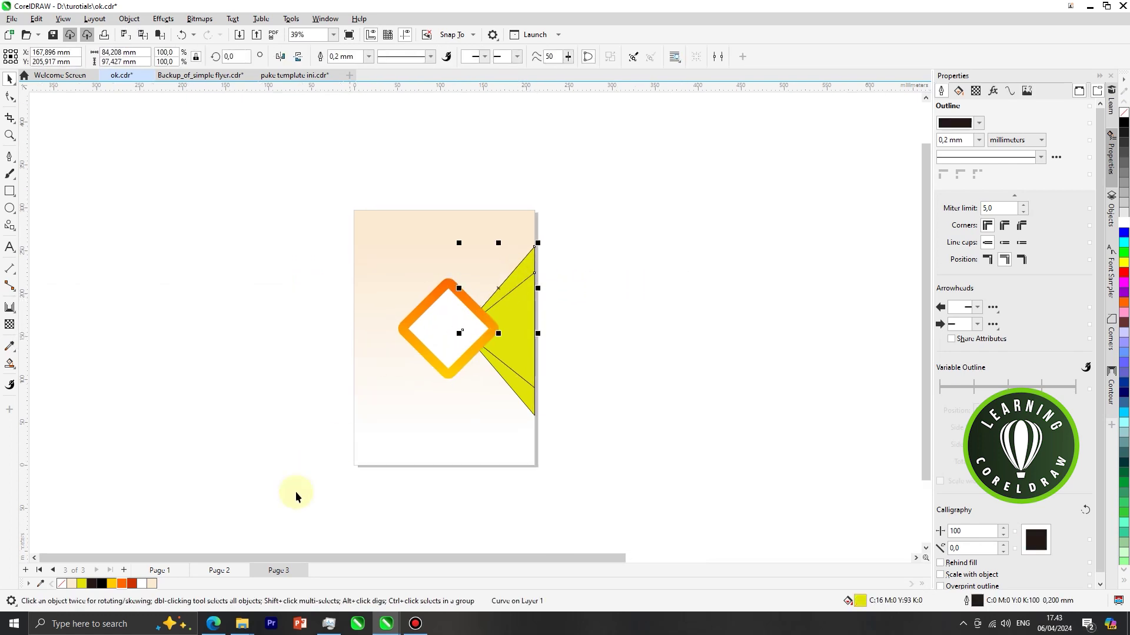
left_click(132, 584)
left_click(527, 401)
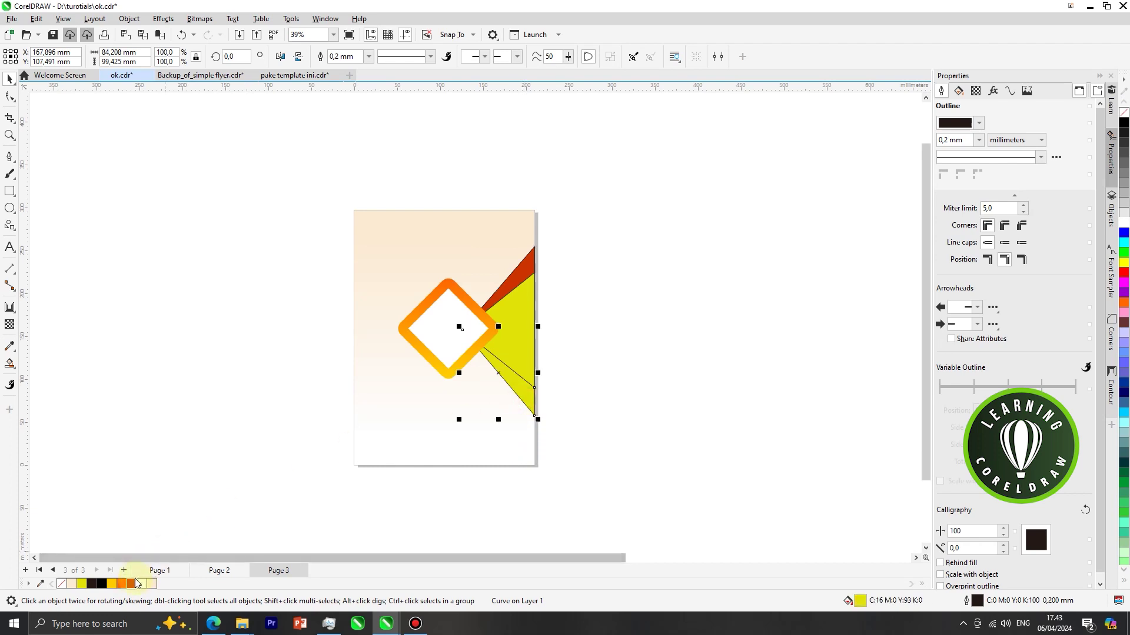
left_click(132, 584)
- Fill the central triangle between the red slivers with white
scroll(559, 331, "down", 1)
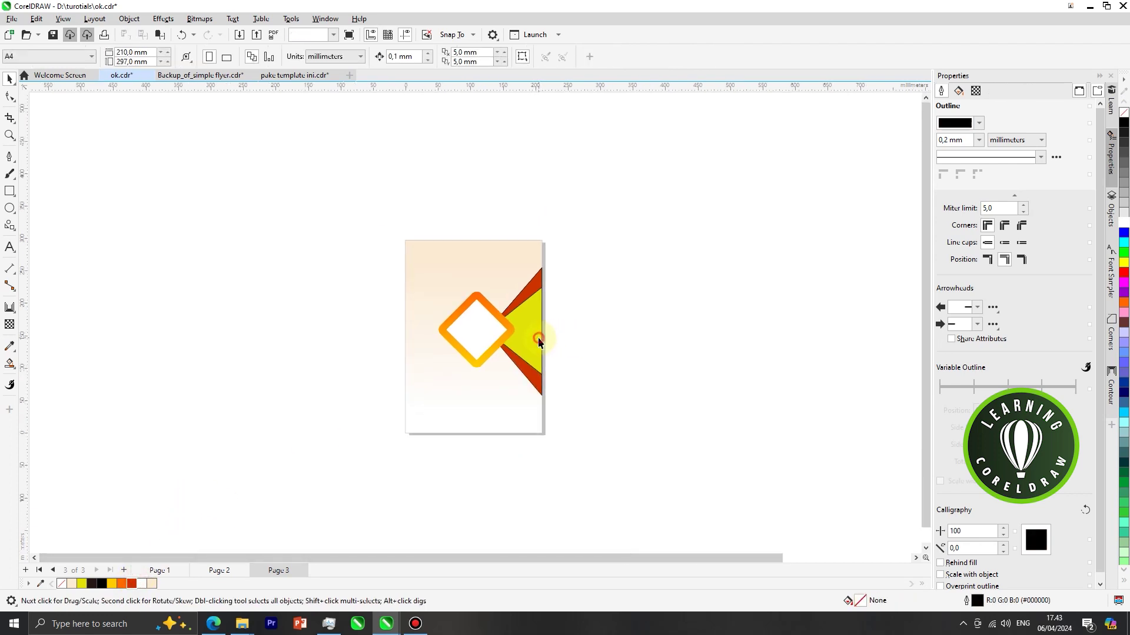
left_click(538, 335)
left_click(1122, 224)
left_click(722, 300)
scroll(483, 339, "up", 3)
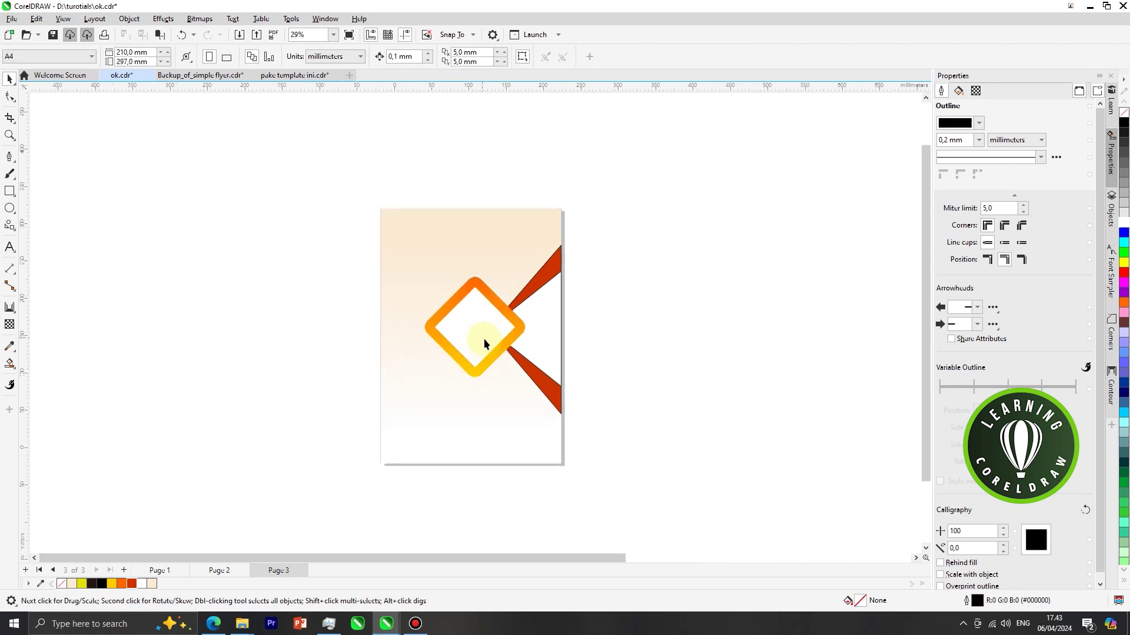
- Select the red and white triangular shapes together and set their outline width to None
left_click_drag(639, 223, 464, 436)
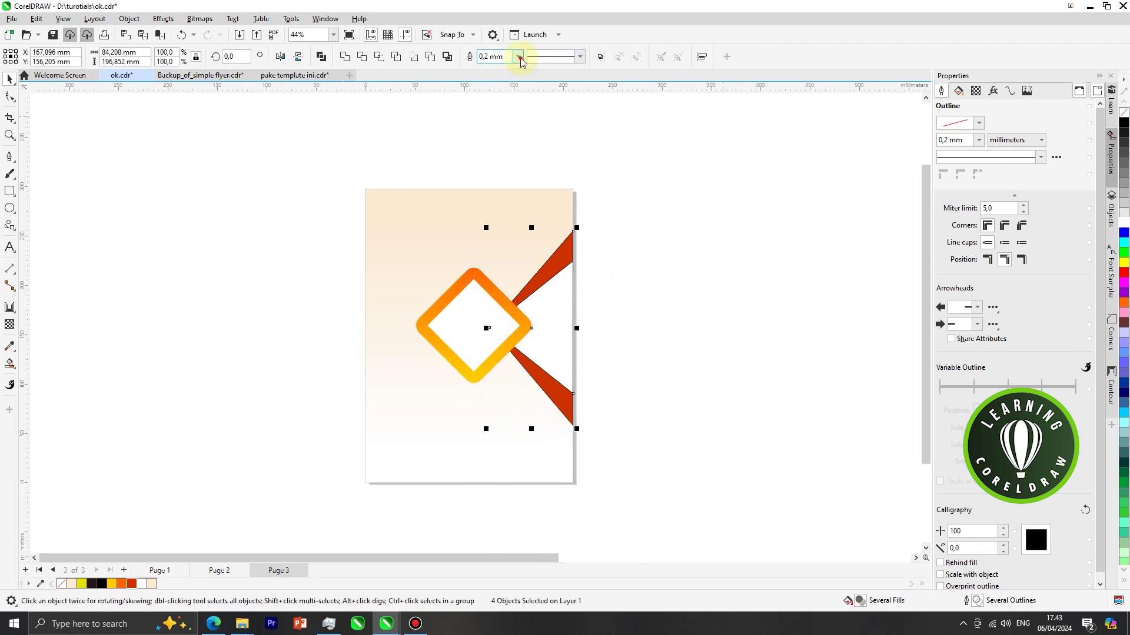
left_click(520, 57)
left_click(512, 69)
left_click(635, 206)
scroll(663, 270, "down", 1)
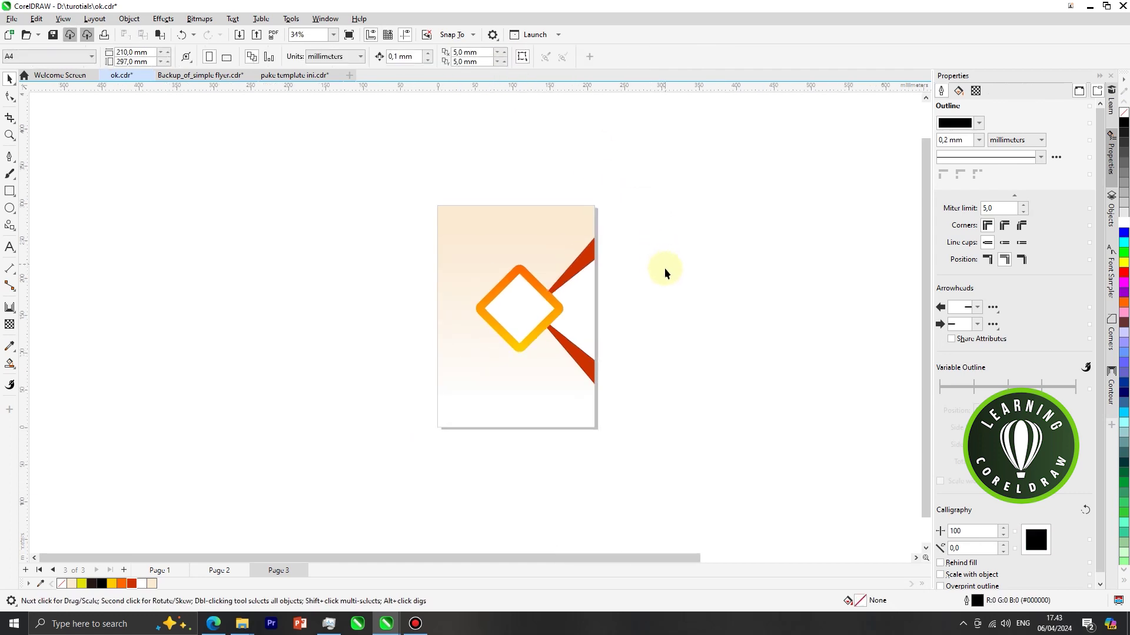
scroll(603, 290, "up", 1)
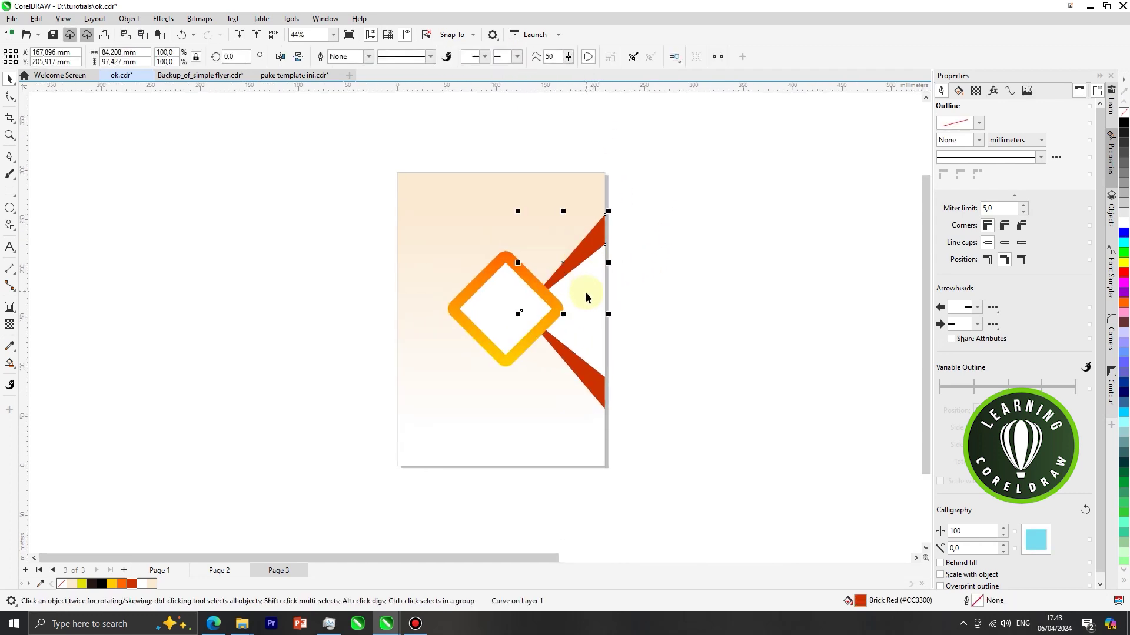
- Select the two red slivers and the white triangle together and group them
left_click(584, 339, "shift")
left_click(582, 379, "shift")
right_click(583, 376)
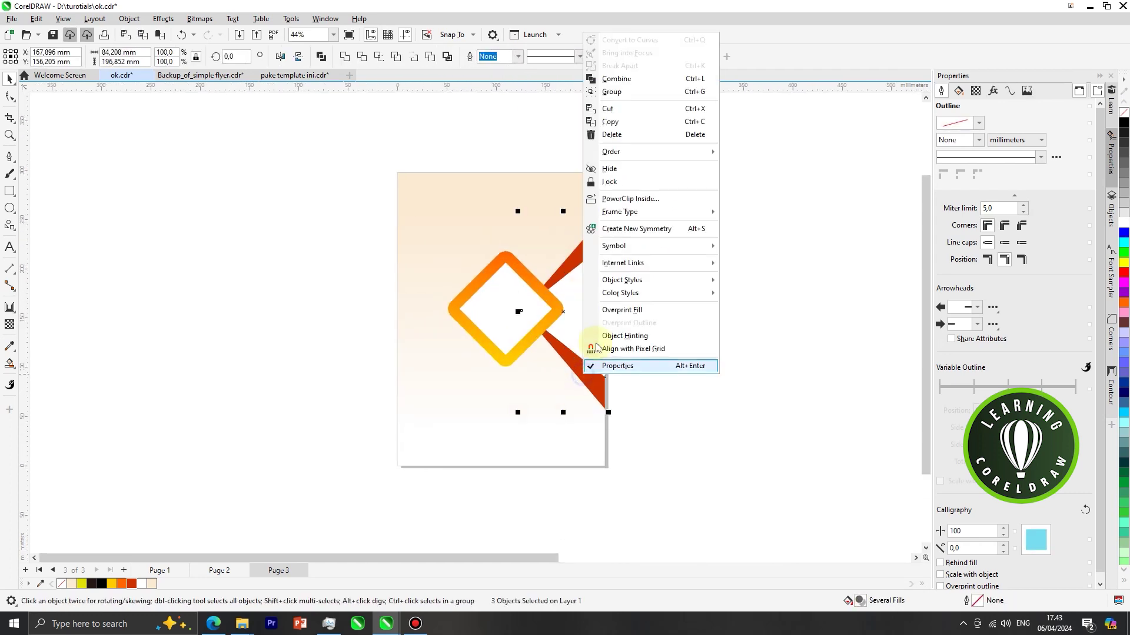
left_click(606, 91)
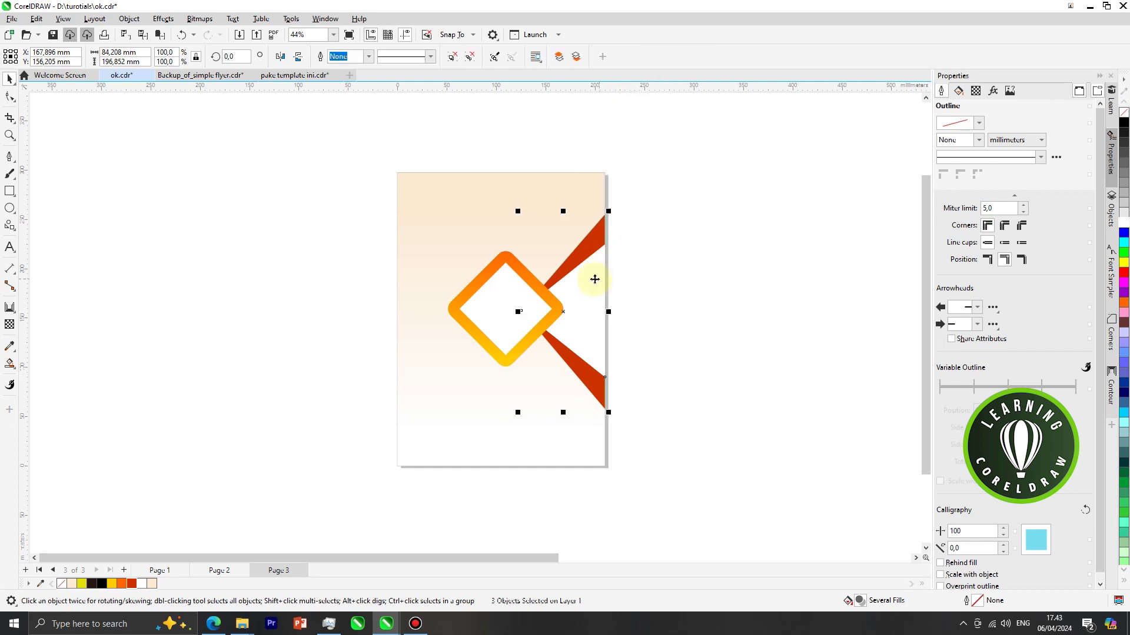
right_click(591, 279)
left_click(600, 316)
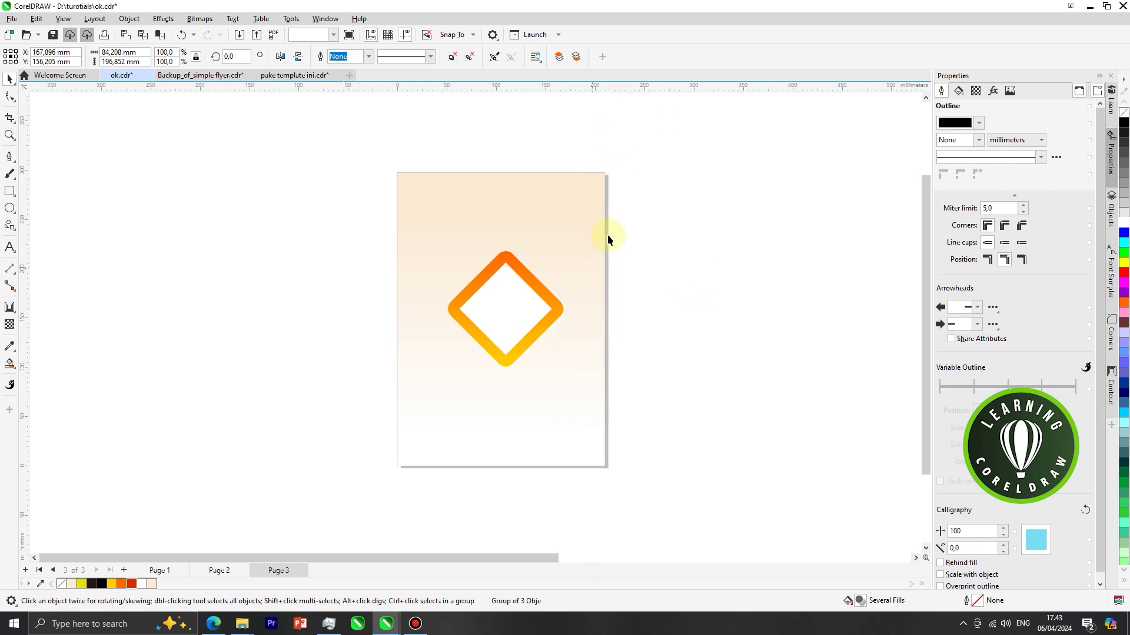
key("ctrl+z")
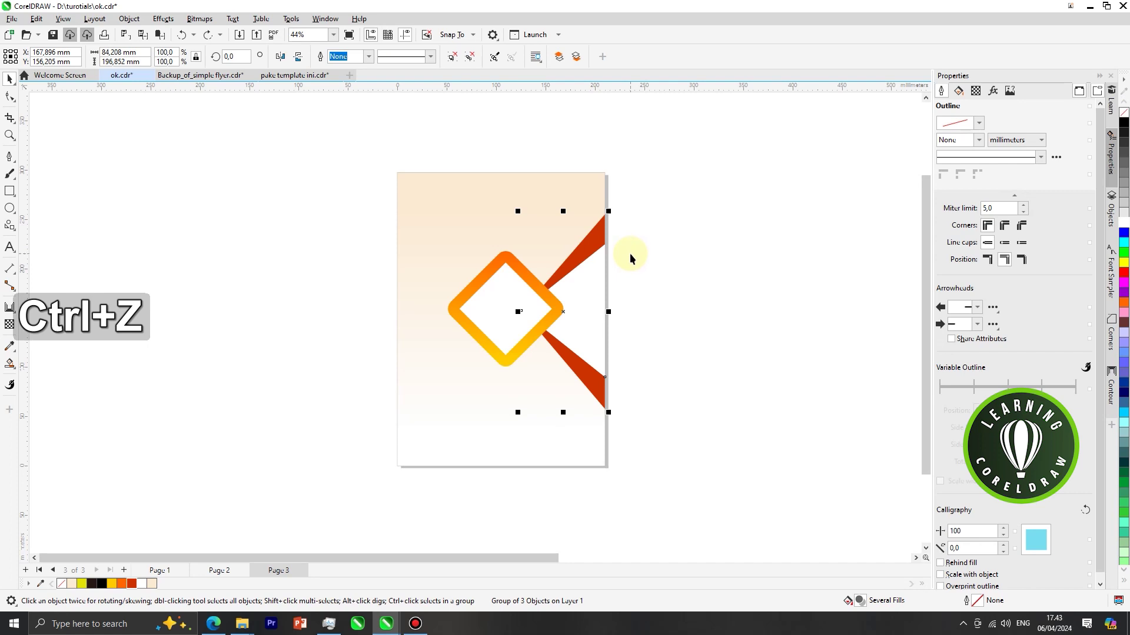
- Place a horizontally mirrored copy of the triangle group flush with the left edge of the page background
right_click(585, 272)
right_click(649, 274)
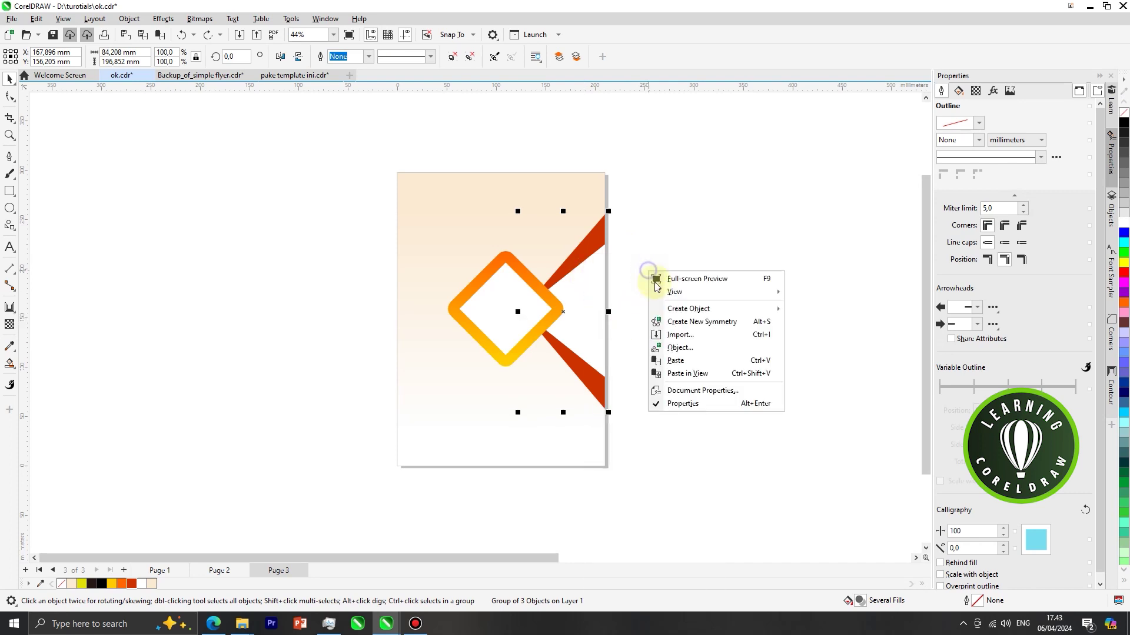
left_click(681, 361)
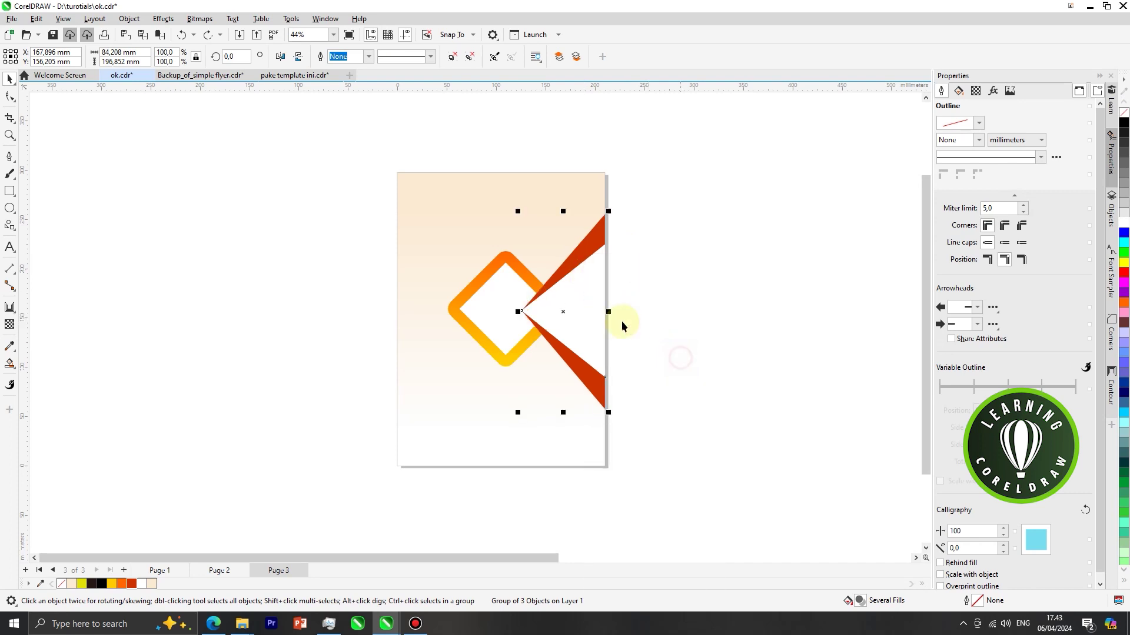
left_click(280, 57)
left_click(416, 219, "shift")
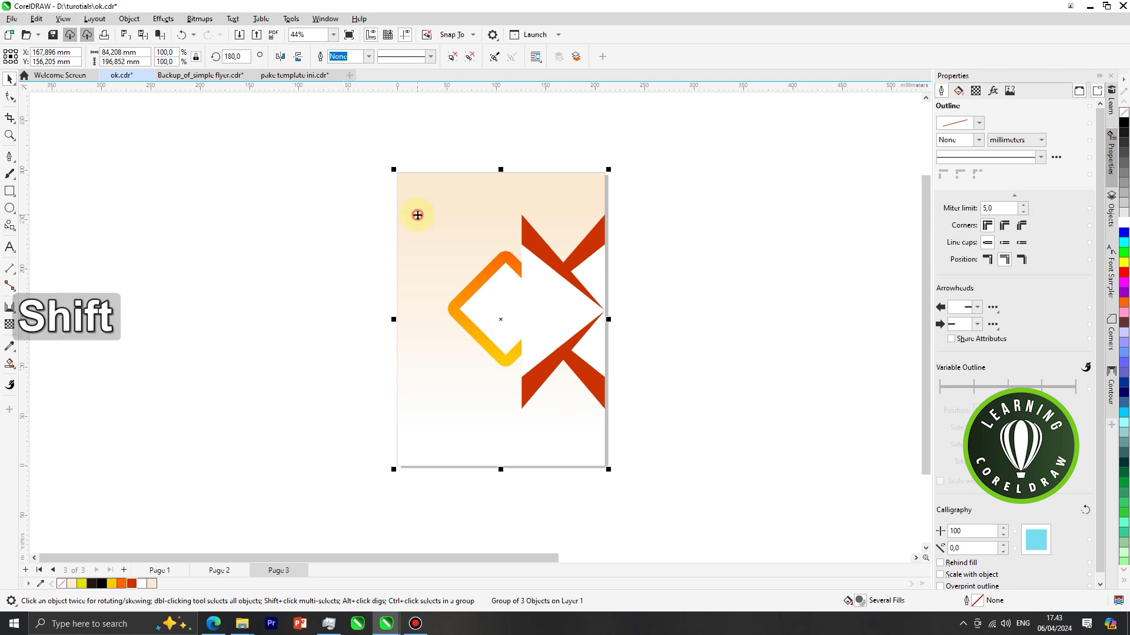
key("l")
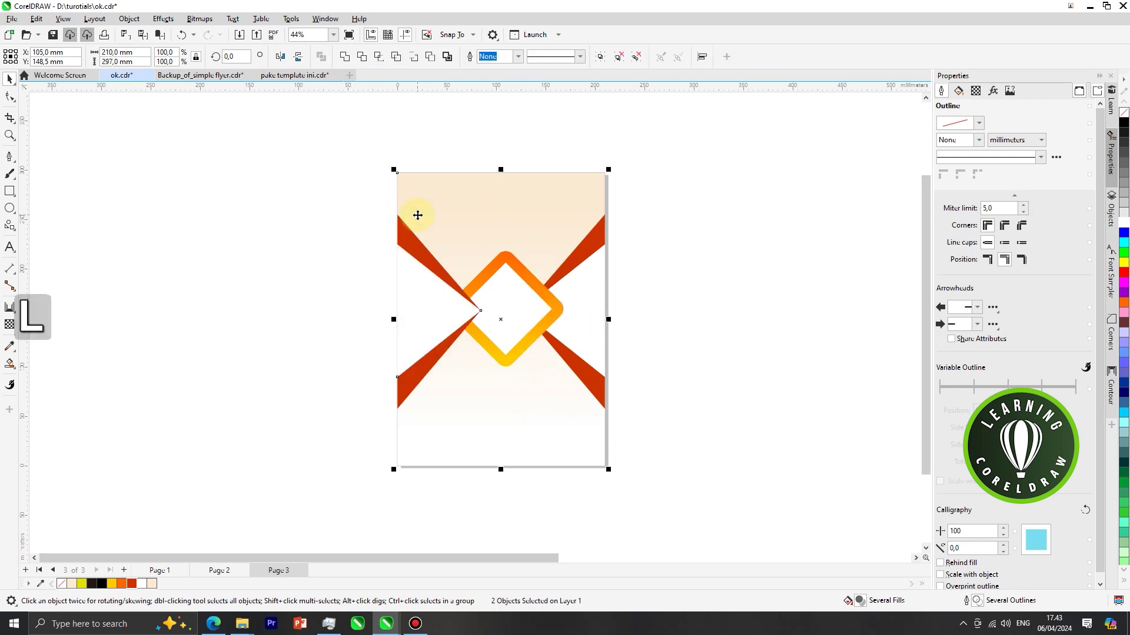
- Send the mirrored triangle group behind the central diamond
left_click(672, 268)
left_click(434, 293)
right_click(435, 295)
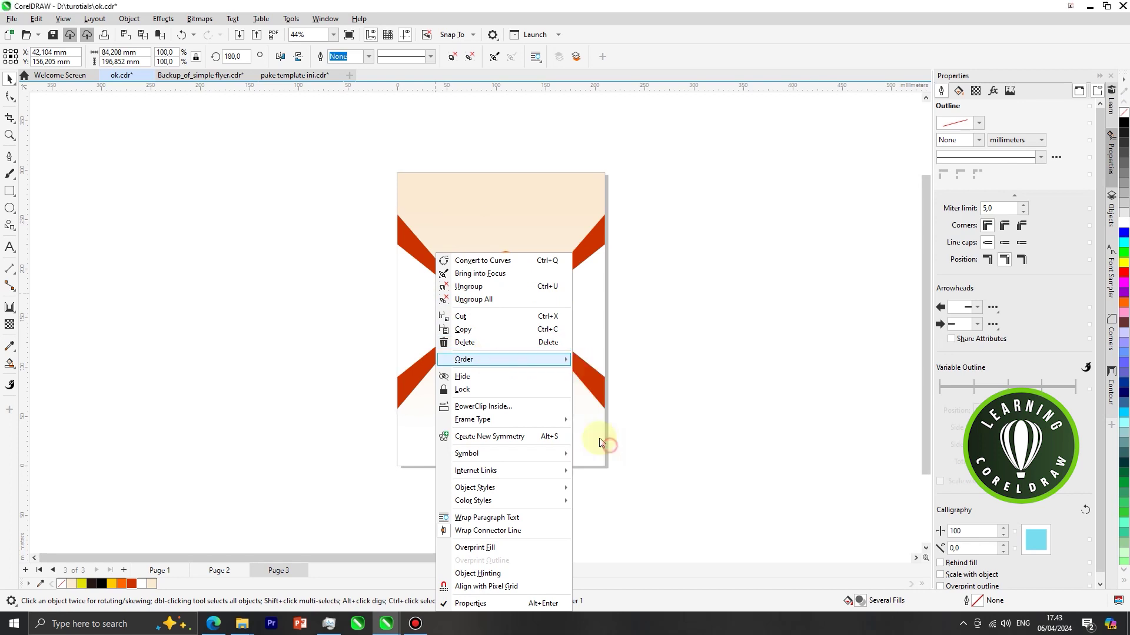
left_click(518, 406)
left_click(698, 375)
scroll(608, 265, "down", 2)
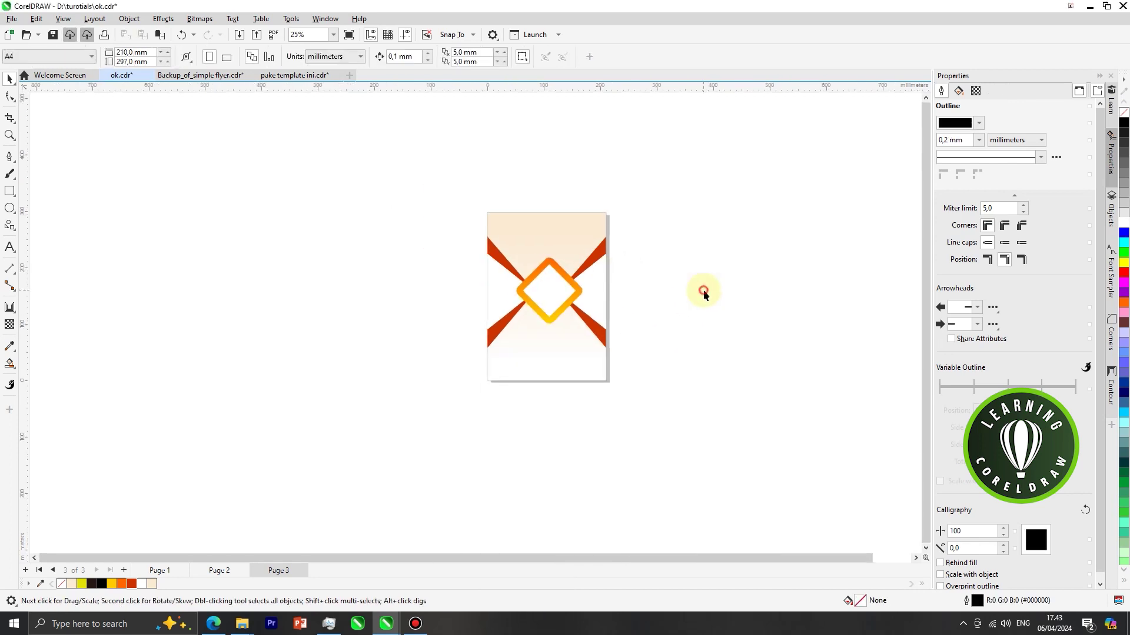
- Duplicate the central diamond group and move the copy off the page to the right, centred at about X 326 mm, Y 138 mm
scroll(595, 287, "up", 1)
left_click(528, 280)
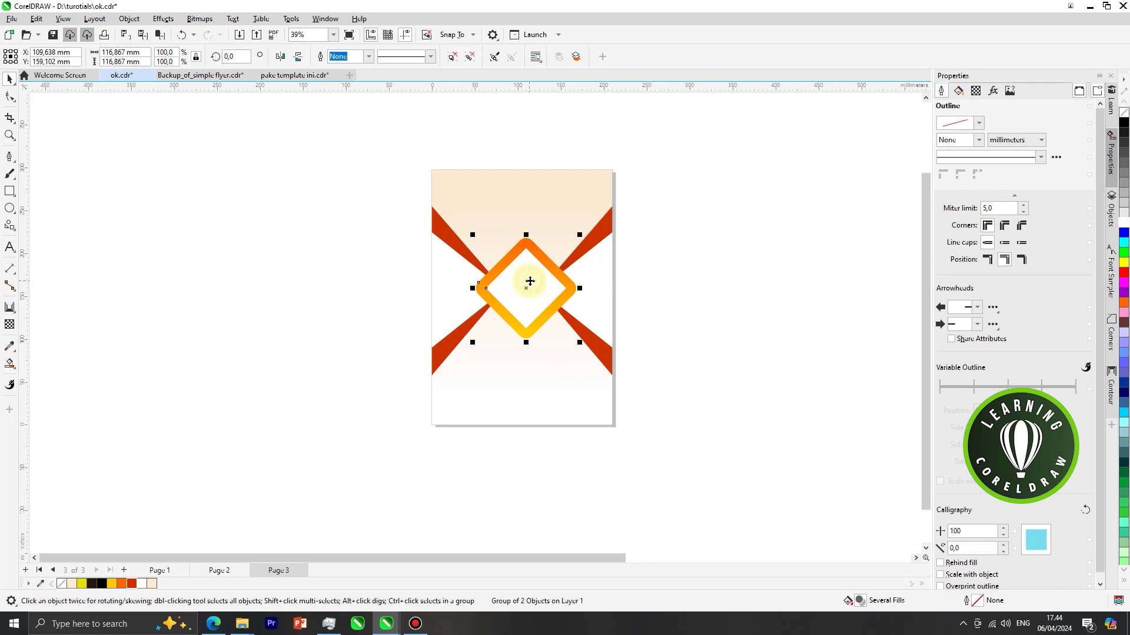
scroll(530, 279, "up", 1)
right_click(529, 278)
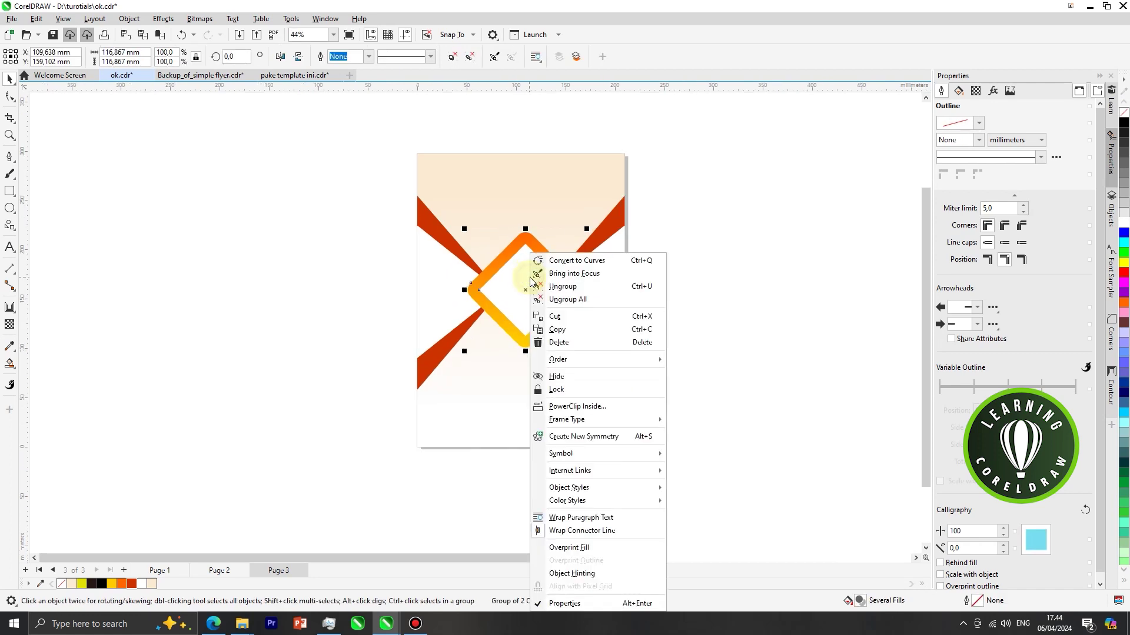
left_click(555, 327)
right_click(727, 260)
left_click(755, 350)
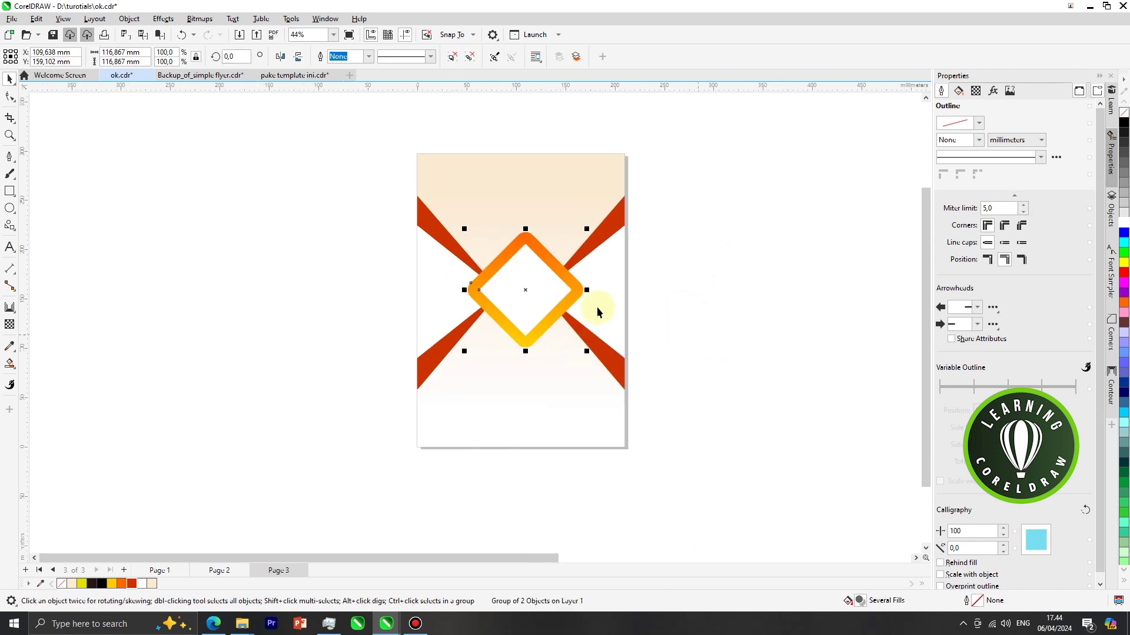
left_click_drag(598, 282, 749, 301)
left_click(728, 205)
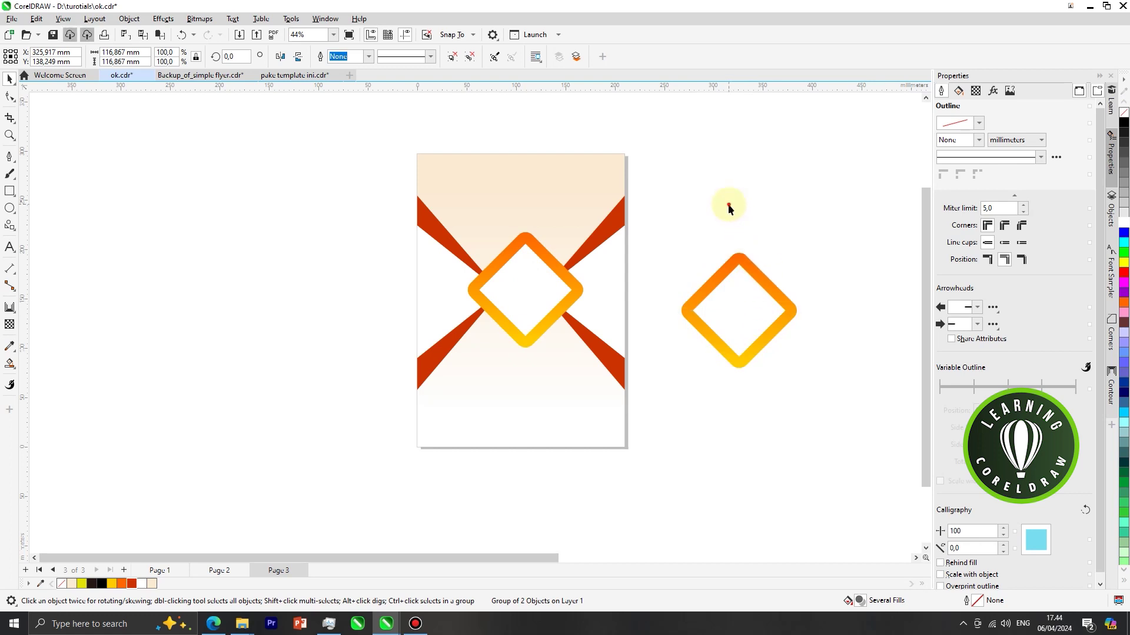
- Trim the white inner diamond out of the copied orange diamond and delete the inner piece, leaving a hollow frame
left_click(709, 281)
left_click(739, 288)
scroll(749, 237, "up", 1)
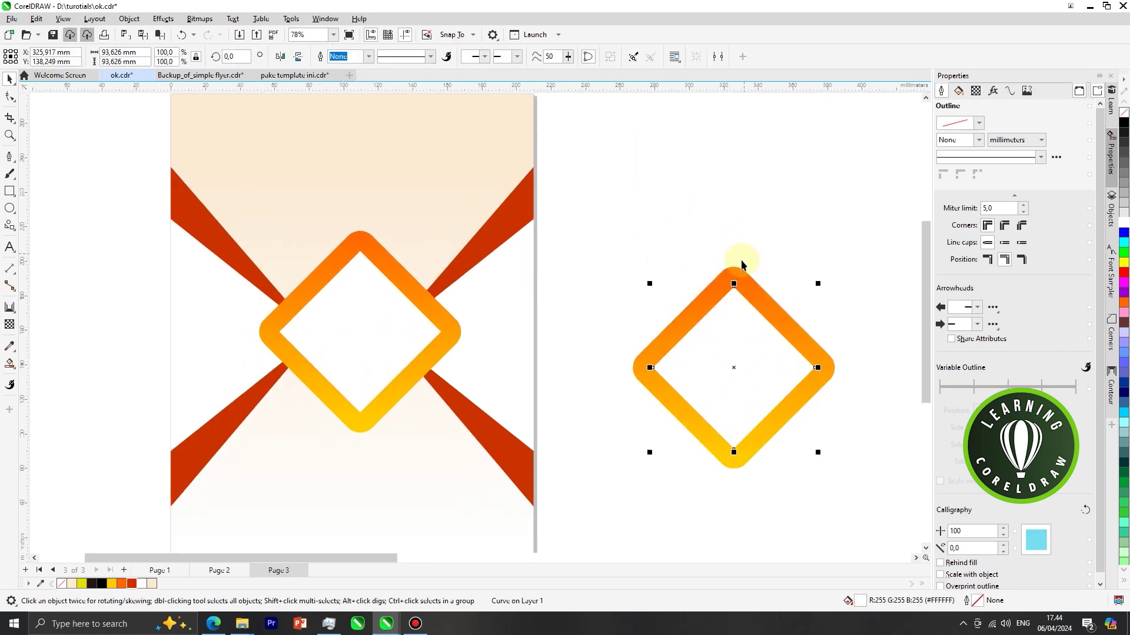
left_click(734, 265, "shift")
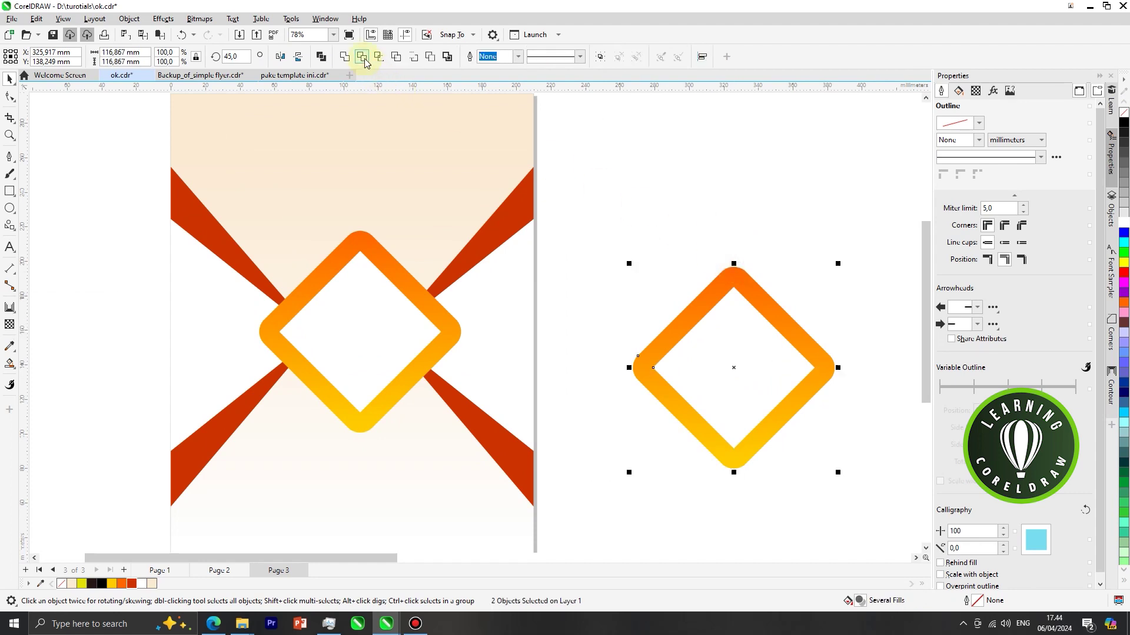
left_click(365, 61)
left_click(641, 182)
left_click_drag(754, 335, 698, 216)
key("Delete")
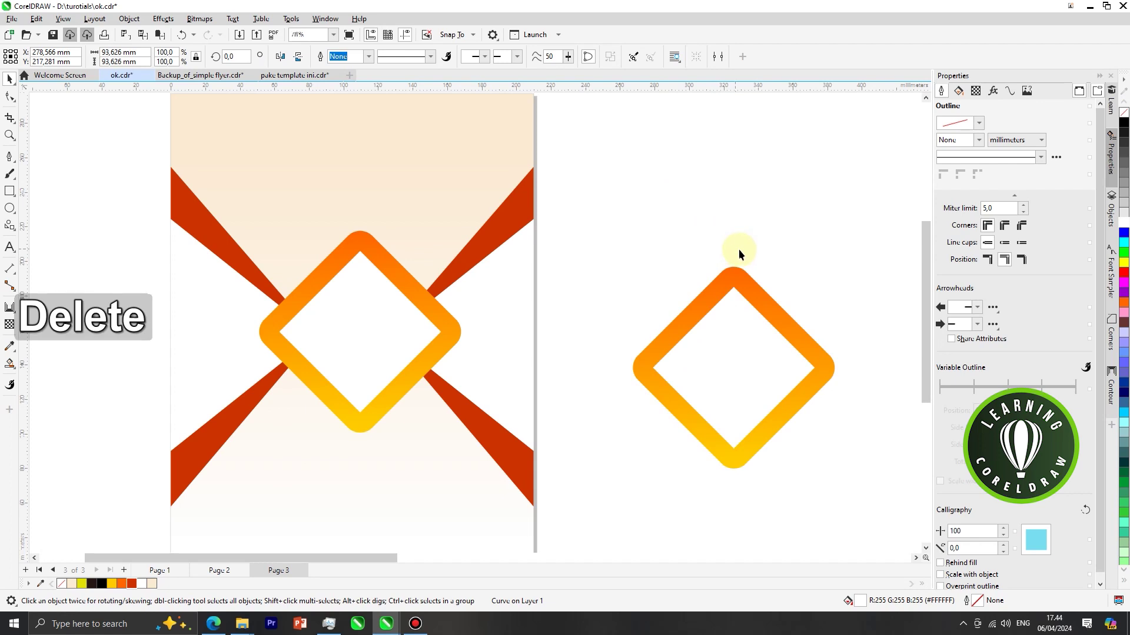
- Scale the hollow frame down to about 78 mm wide and place it across the page's lower left edge
scroll(748, 259, "down", 2)
left_click_drag(506, 263, 709, 268)
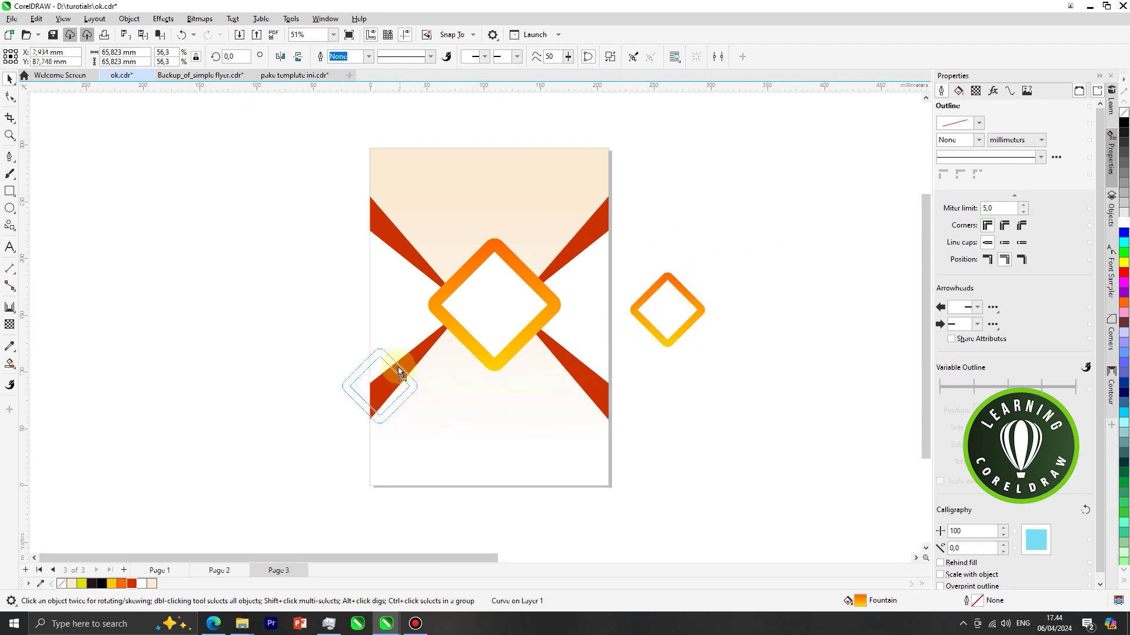
left_click_drag(393, 366, 393, 366)
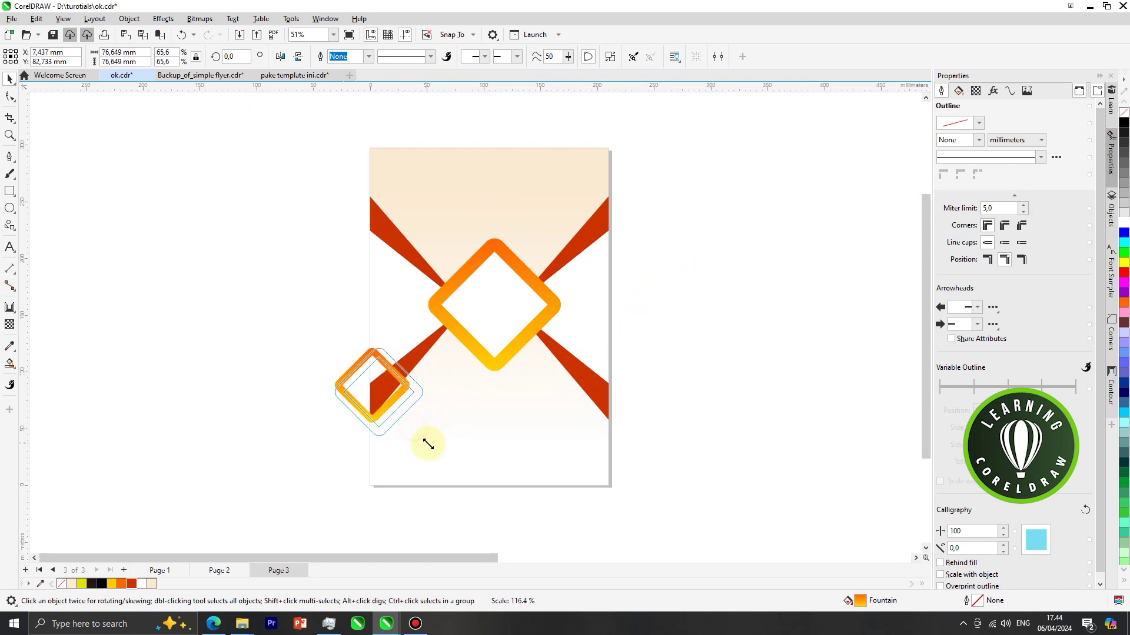
left_click_drag(428, 444, 427, 440)
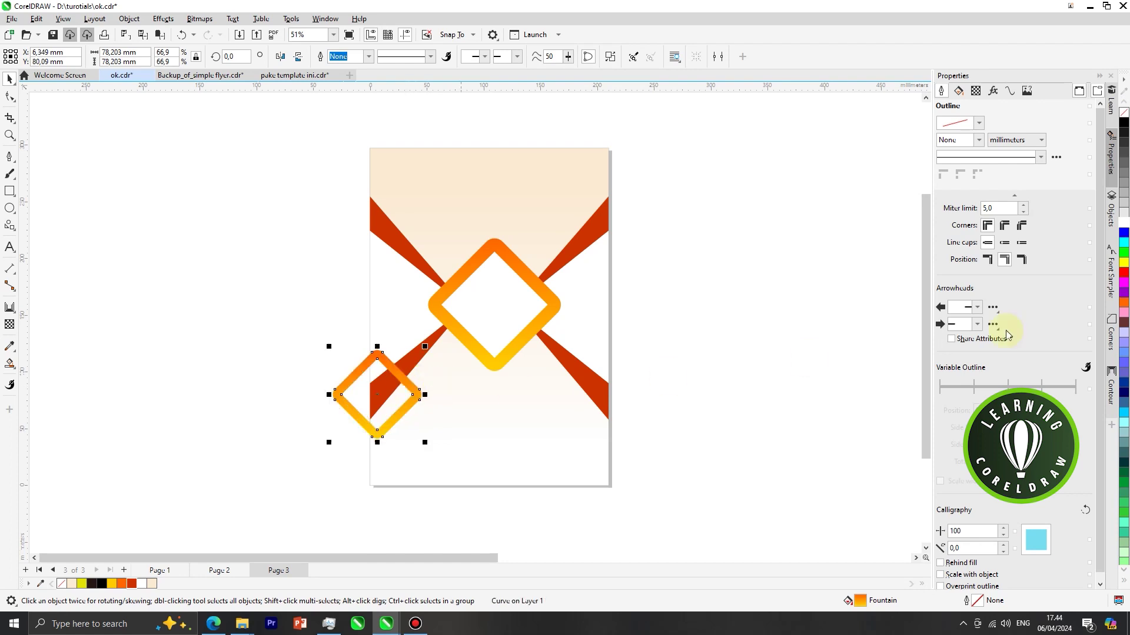
- Fill the small diamond frame with white and apply a drop shadow across it
left_click(1124, 228)
scroll(245, 405, "up", 1)
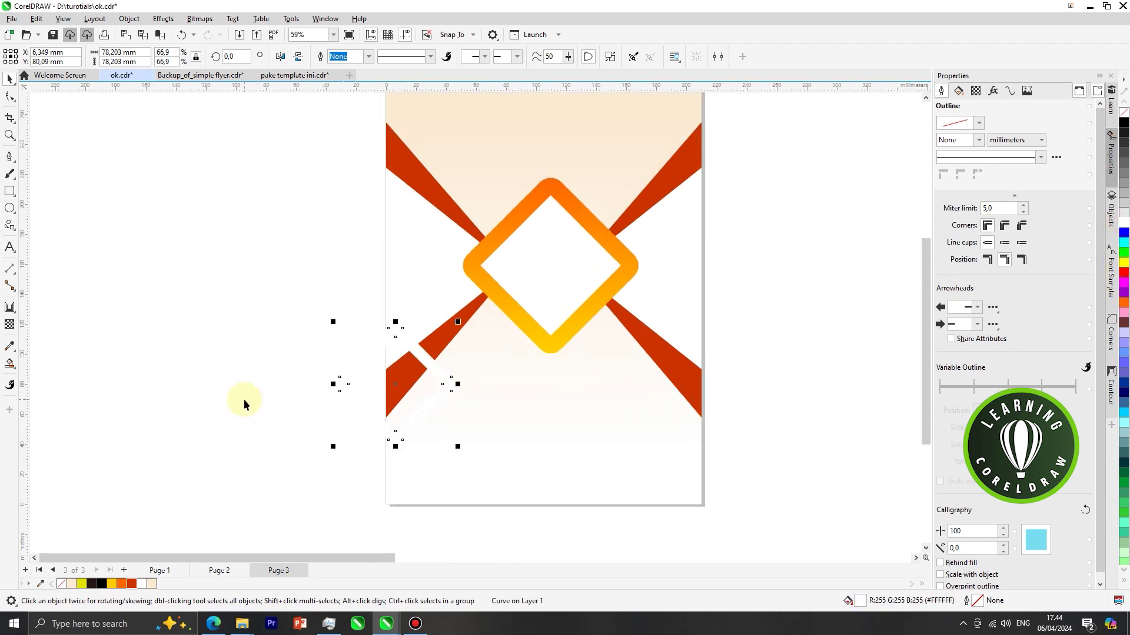
left_click(11, 309)
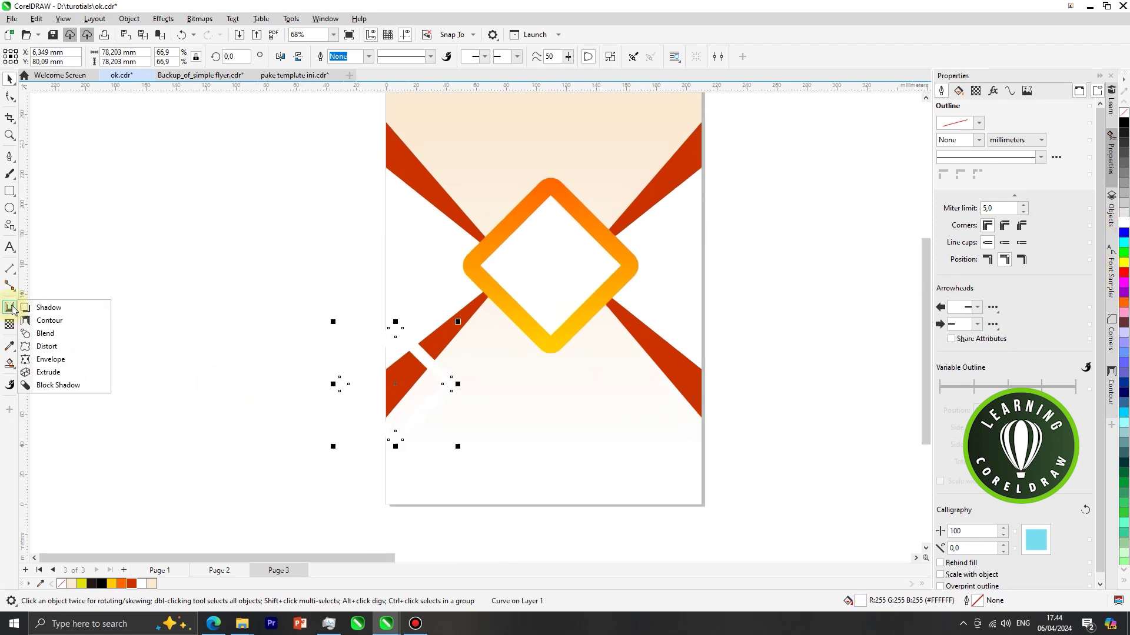
left_click(47, 308)
scroll(365, 389, "up", 1)
left_click_drag(332, 384, 467, 385)
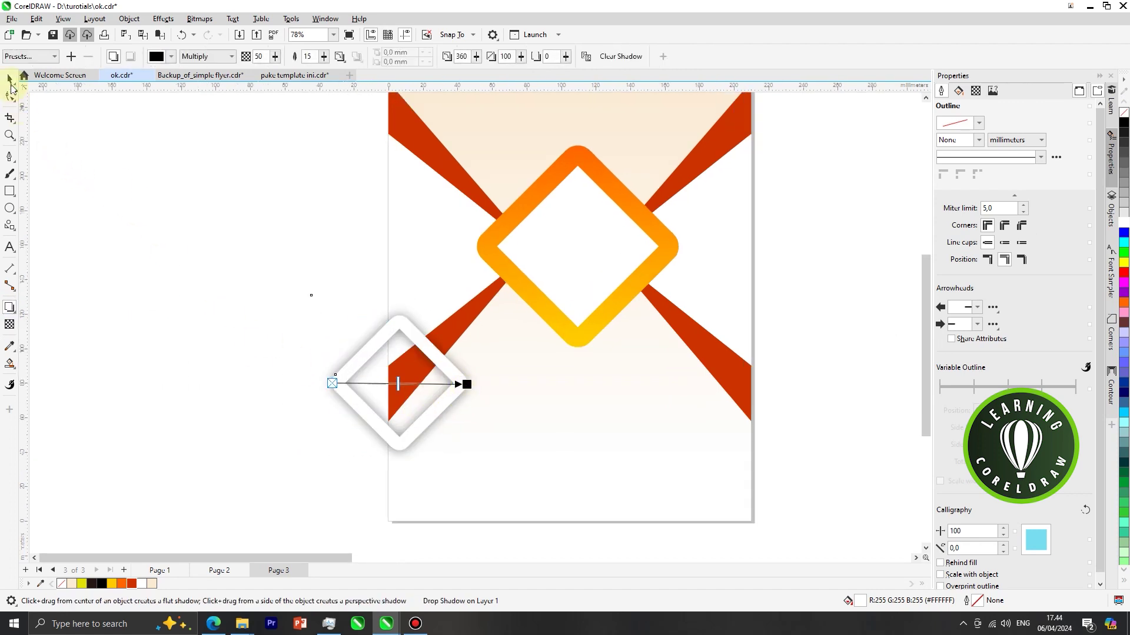
left_click(171, 198)
scroll(419, 362, "down", 4)
scroll(430, 390, "up", 4)
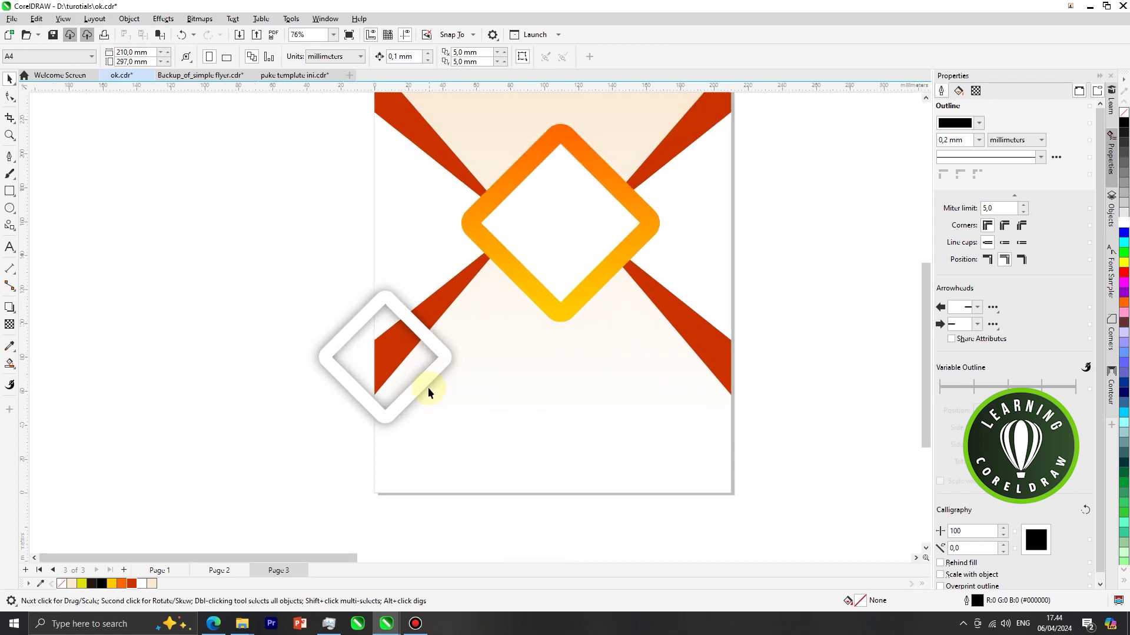
- Duplicate the white shadowed frame and move the copy horizontally across to the page's lower right edge
left_click(429, 388)
right_click(428, 388)
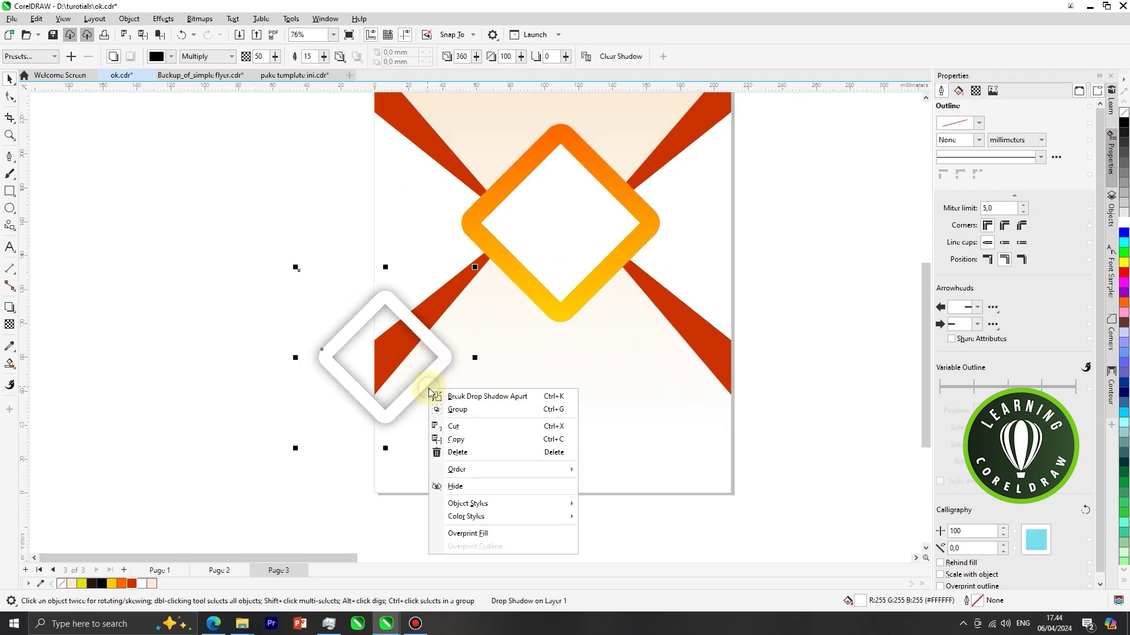
left_click(465, 436)
right_click(225, 302)
left_click(360, 394)
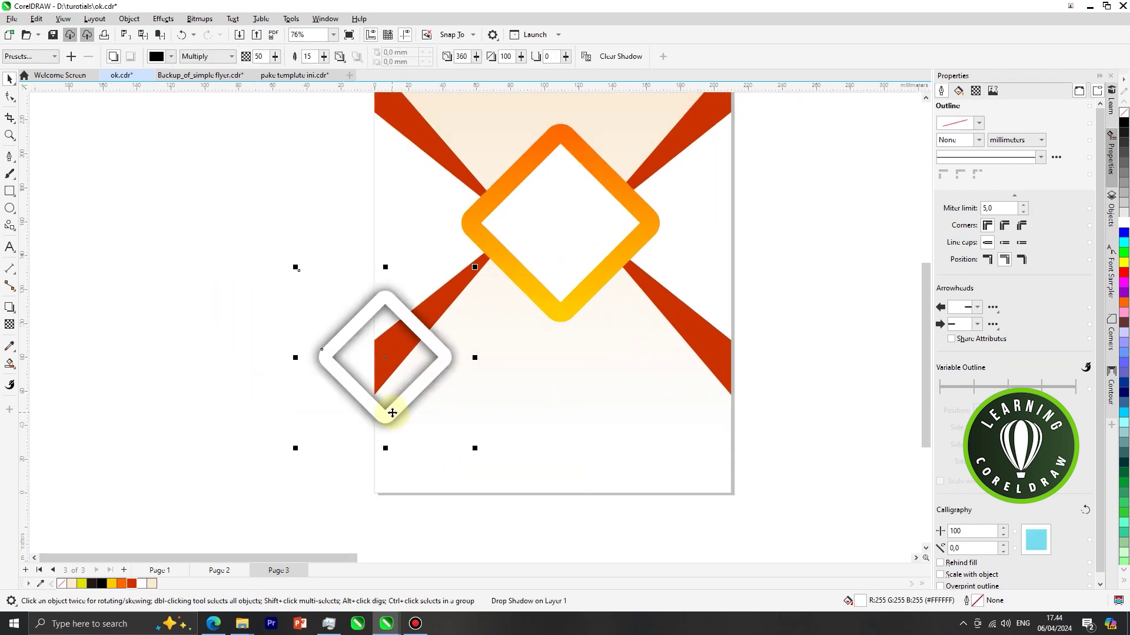
left_click_drag(391, 408, 747, 412)
scroll(557, 295, "down", 2)
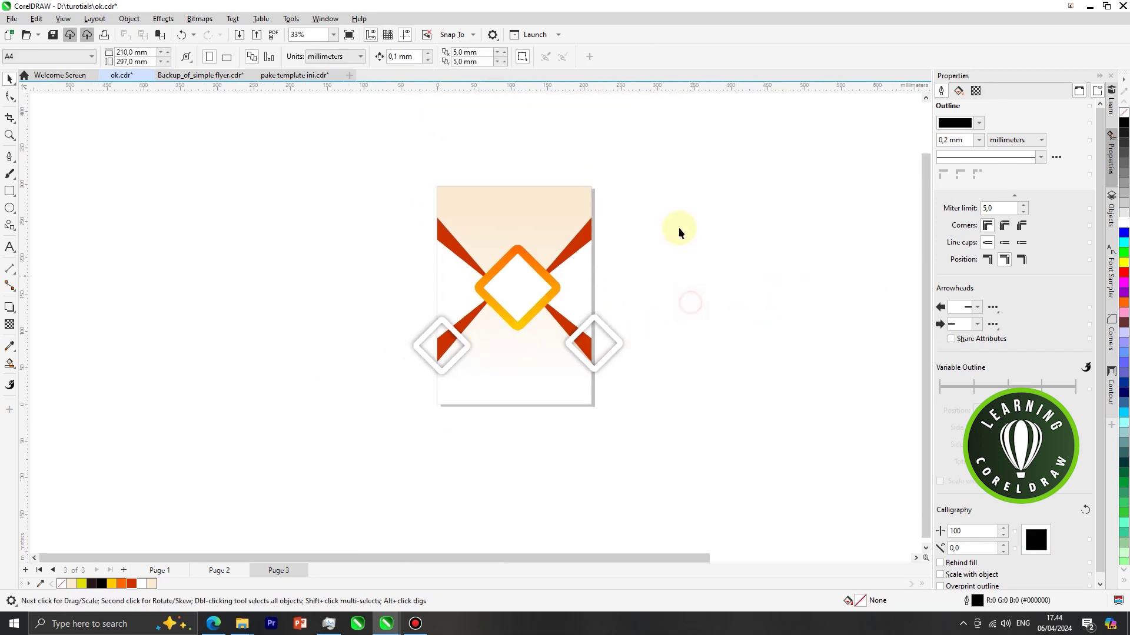
- Move the photo of two people at an office table close to the right side of the page
scroll(277, 268, "down", 2)
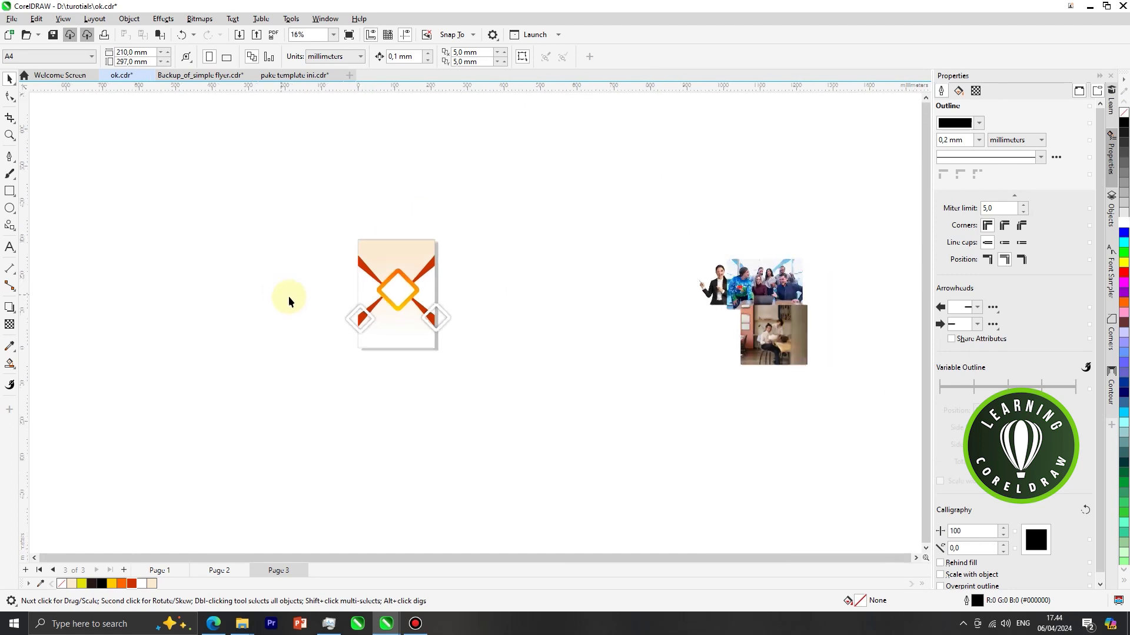
left_click_drag(755, 340, 484, 310)
scroll(446, 284, "up", 2)
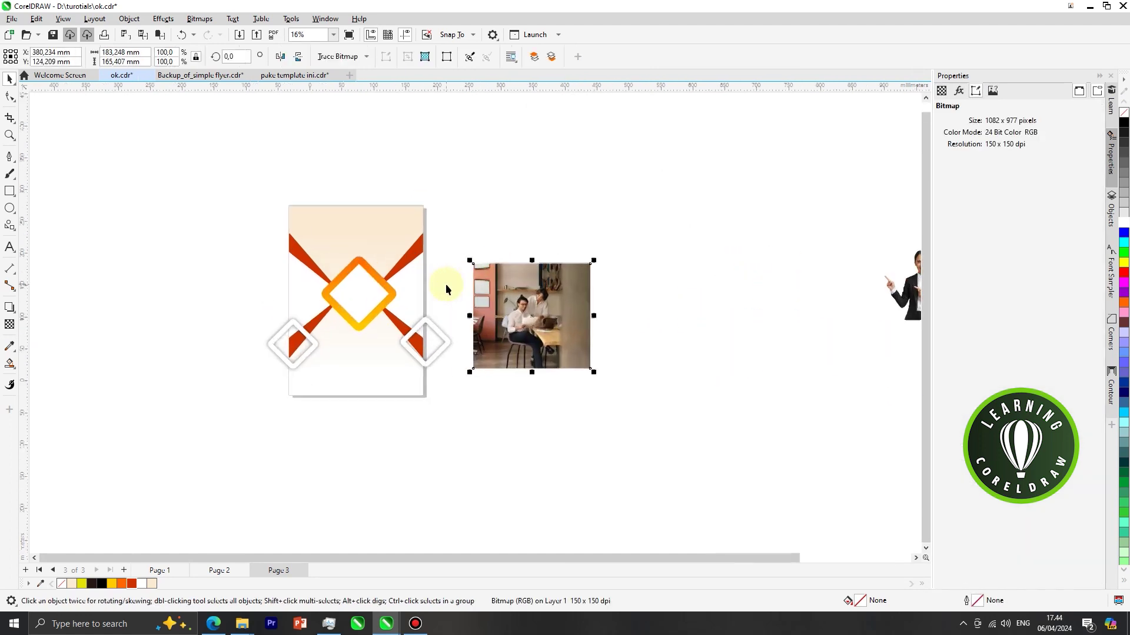
- Try to PowerClip the office photo inside the left triangle group
right_click(536, 295)
left_click(580, 432)
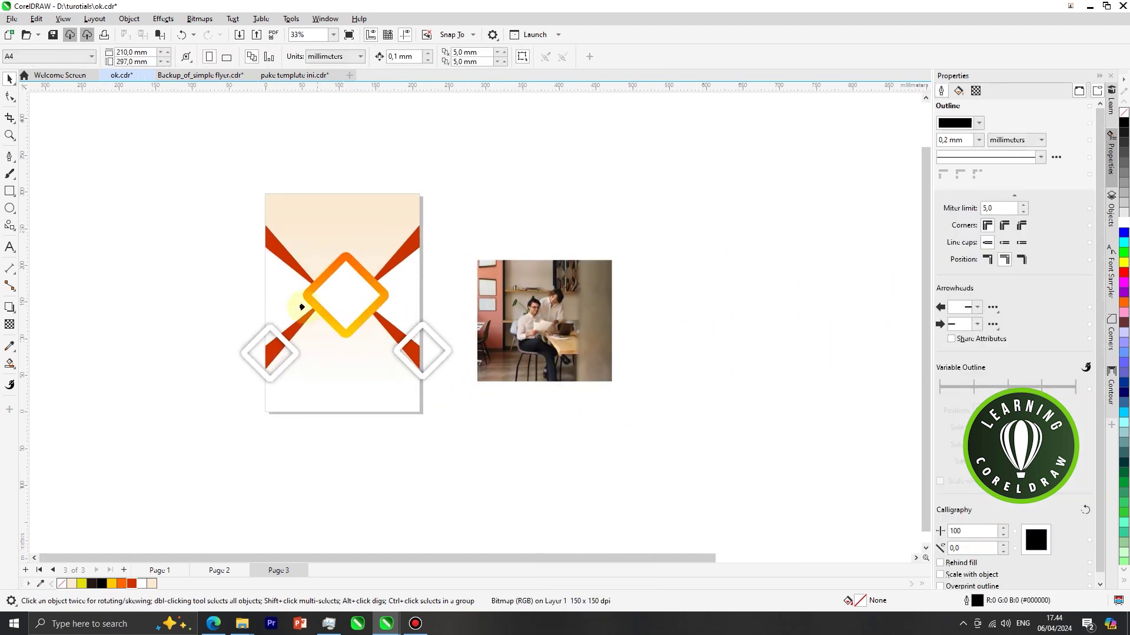
left_click(277, 278)
scroll(280, 279, "up", 1)
key("ctrl+z")
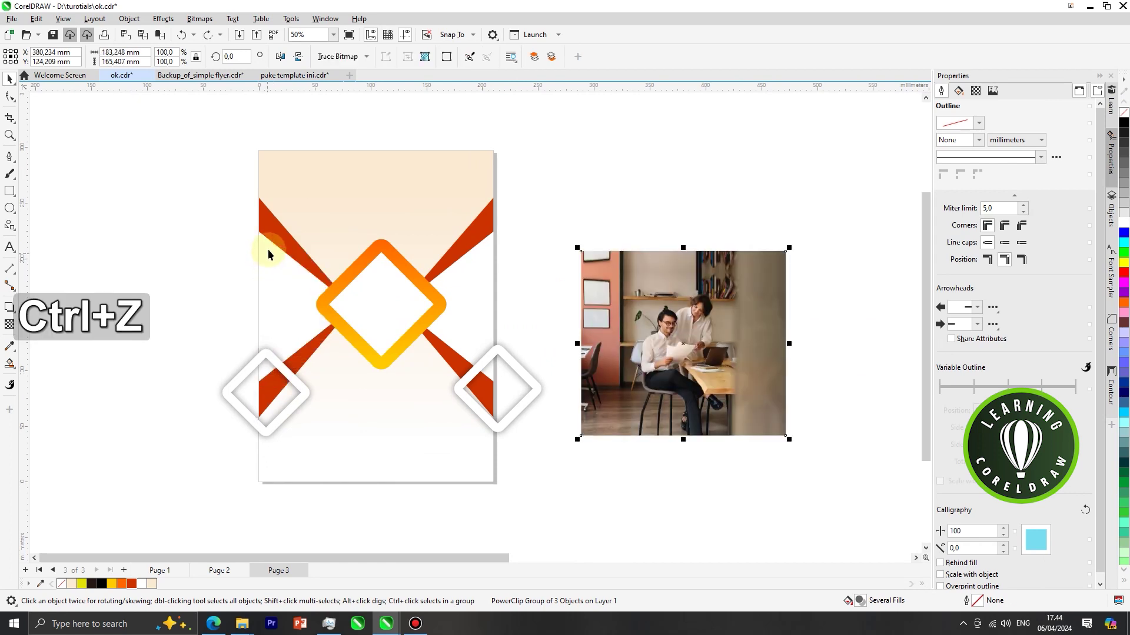
- Ungroup both triangle groups and PowerClip the office photo inside the left white triangle
left_click(462, 244, "shift")
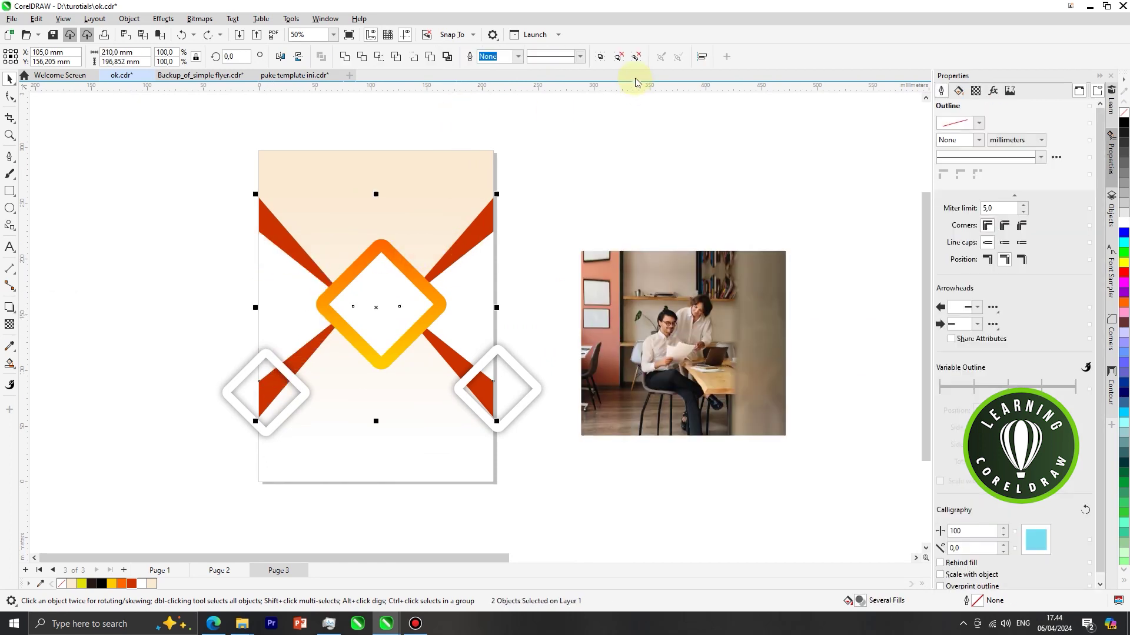
scroll(615, 238, "down", 2)
right_click(651, 277)
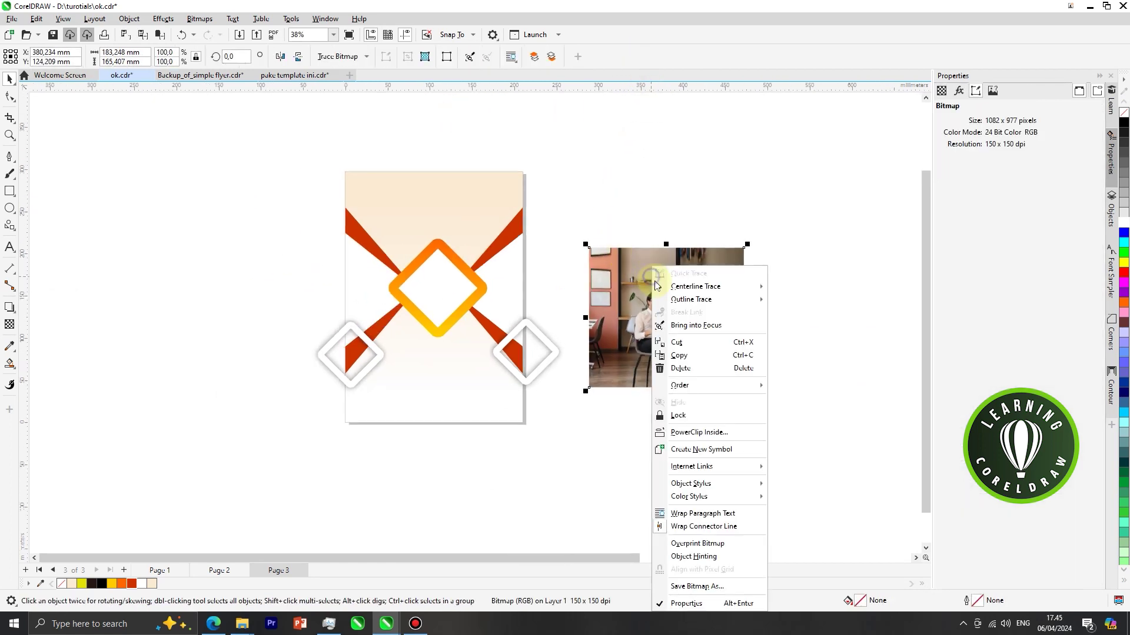
left_click(698, 431)
left_click(355, 280)
scroll(359, 279, "up", 2)
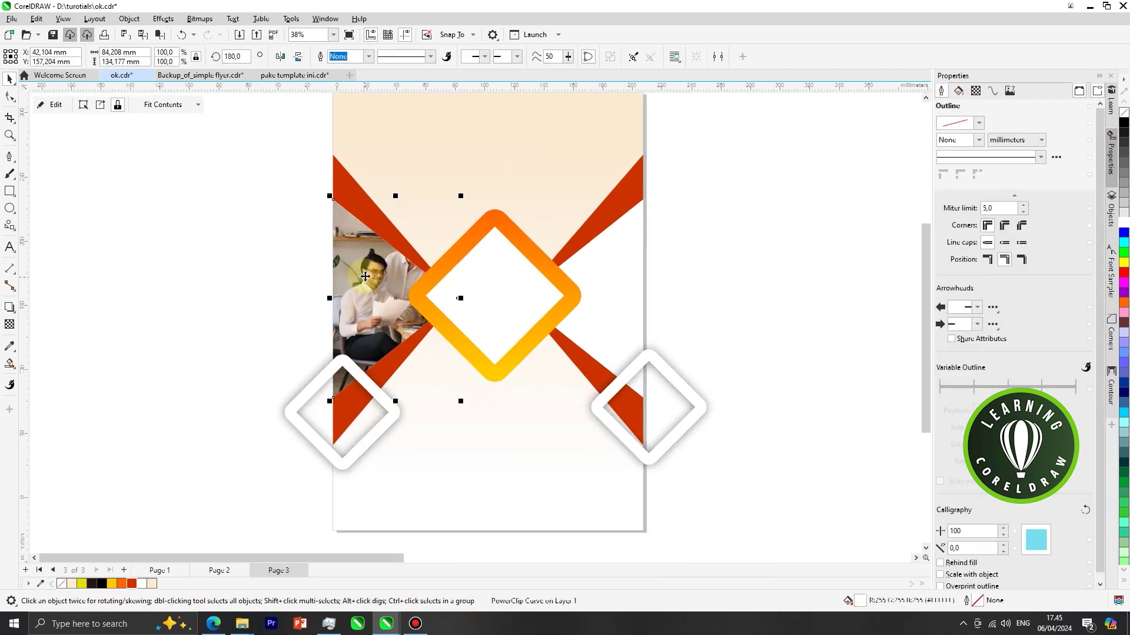
- Edit the left triangle's PowerClip, scale the office photo to 91.9% and reposition it over the triangle, finishing the edit
right_click(368, 233)
left_click(394, 253)
left_click(378, 265)
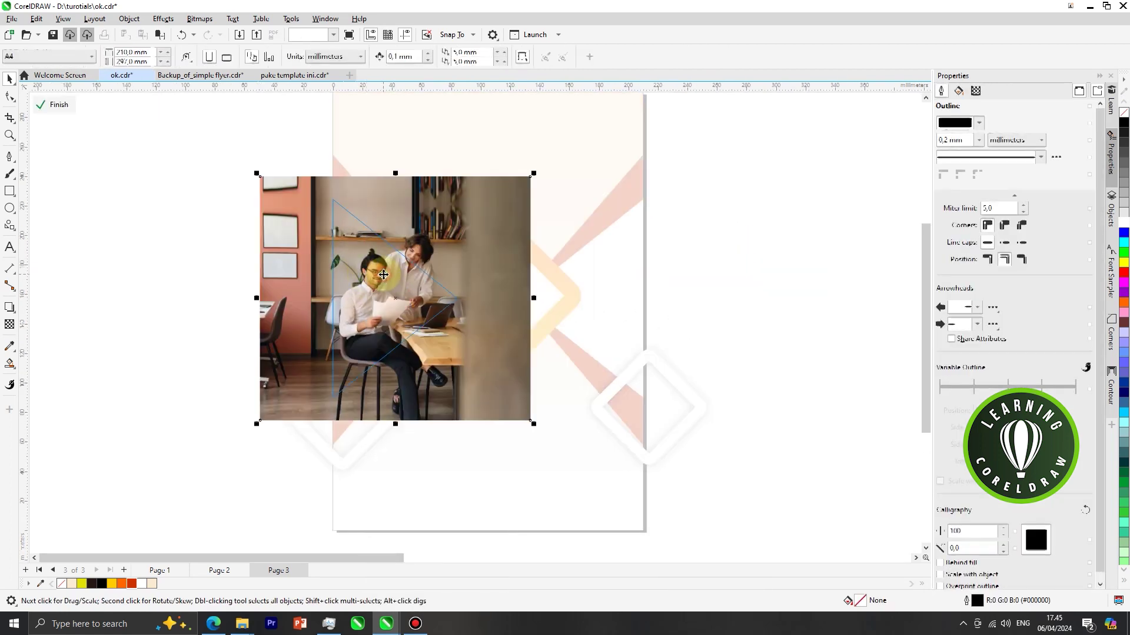
left_click_drag(372, 278, 365, 281)
left_click_drag(518, 428, 496, 409)
left_click_drag(465, 216, 465, 229)
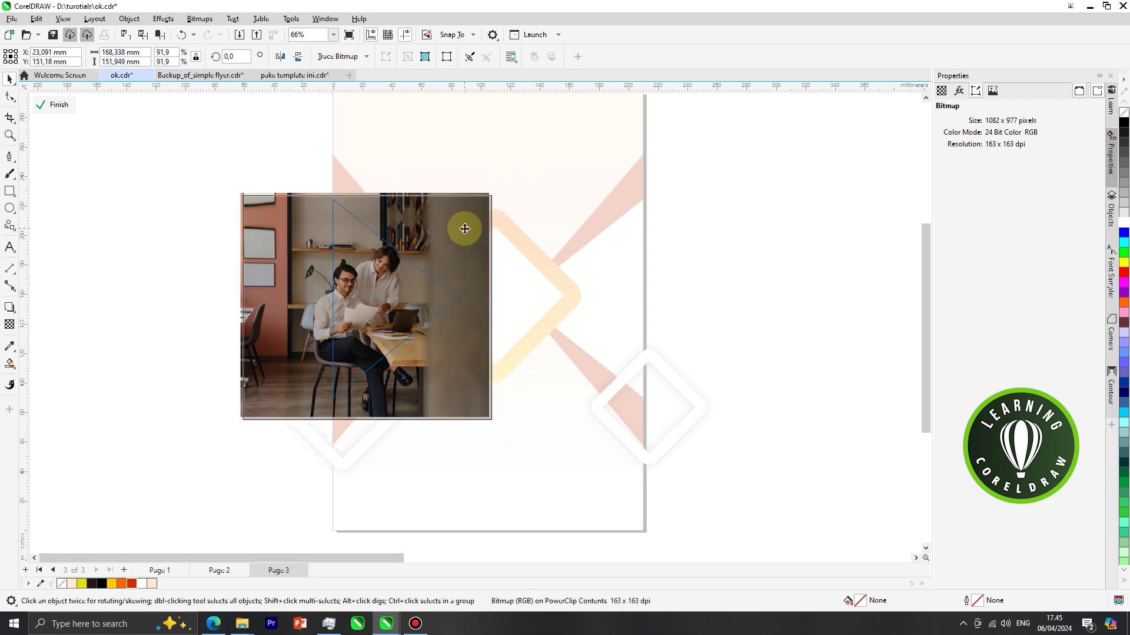
right_click(464, 229)
left_click(482, 232)
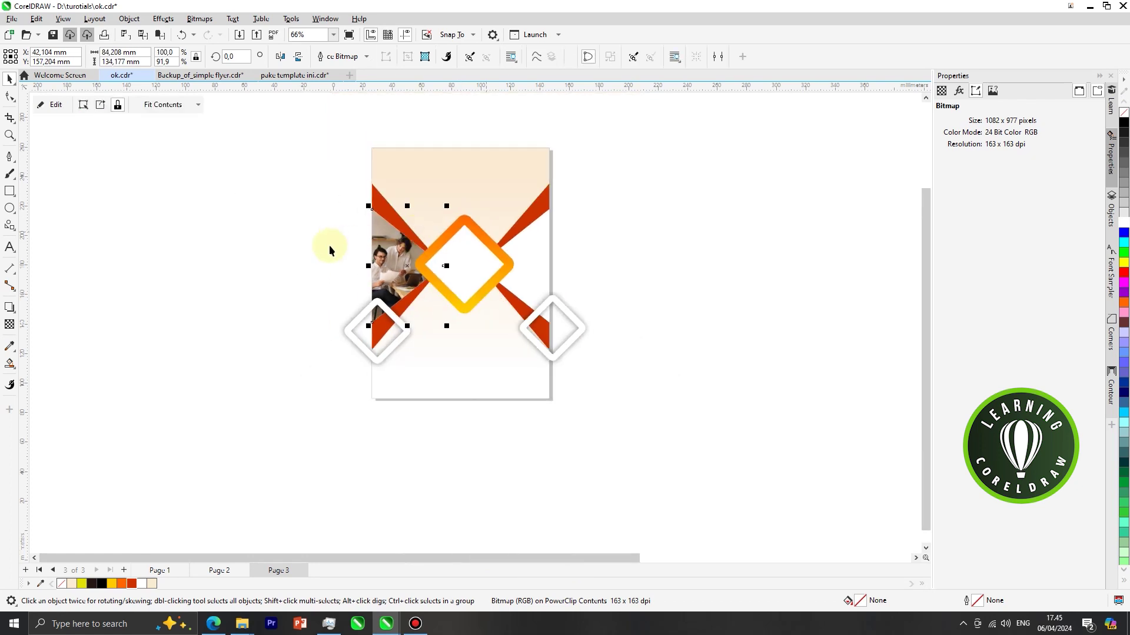
left_click(328, 245)
- Bring the team photo with the laptop close to the page and PowerClip it inside the right white triangle
scroll(320, 253, "down", 4)
left_click_drag(854, 255, 518, 275)
scroll(521, 274, "up", 2)
right_click(552, 268)
left_click(591, 428)
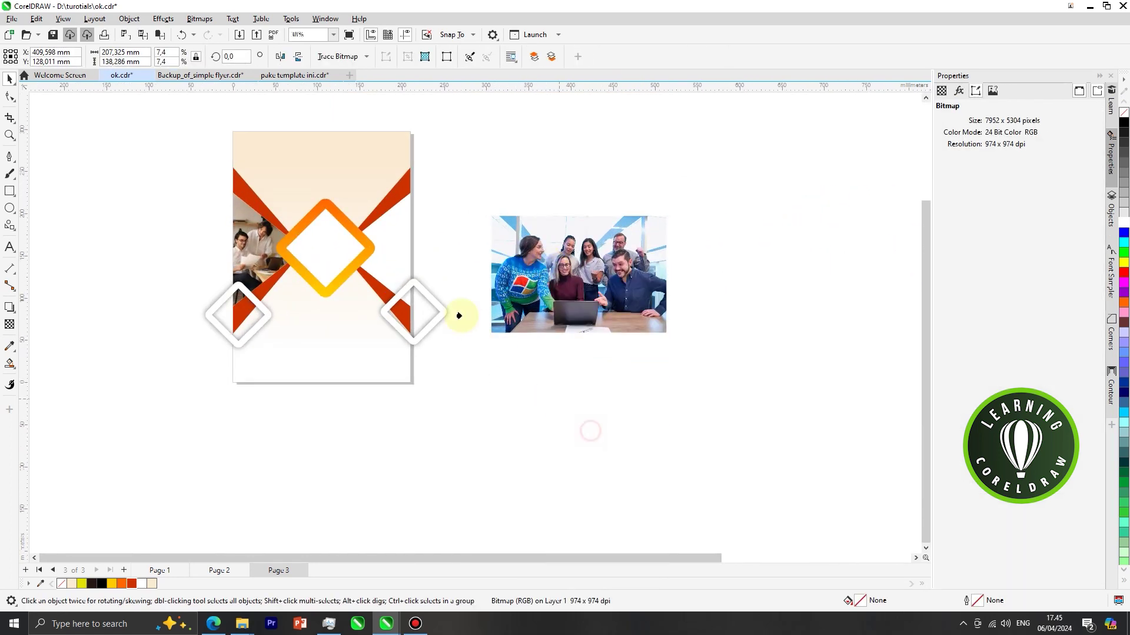
left_click(396, 252)
- Edit the right triangle's PowerClip and shift the team photo slightly within it, finishing the edit
scroll(382, 236, "up", 3)
right_click(401, 227)
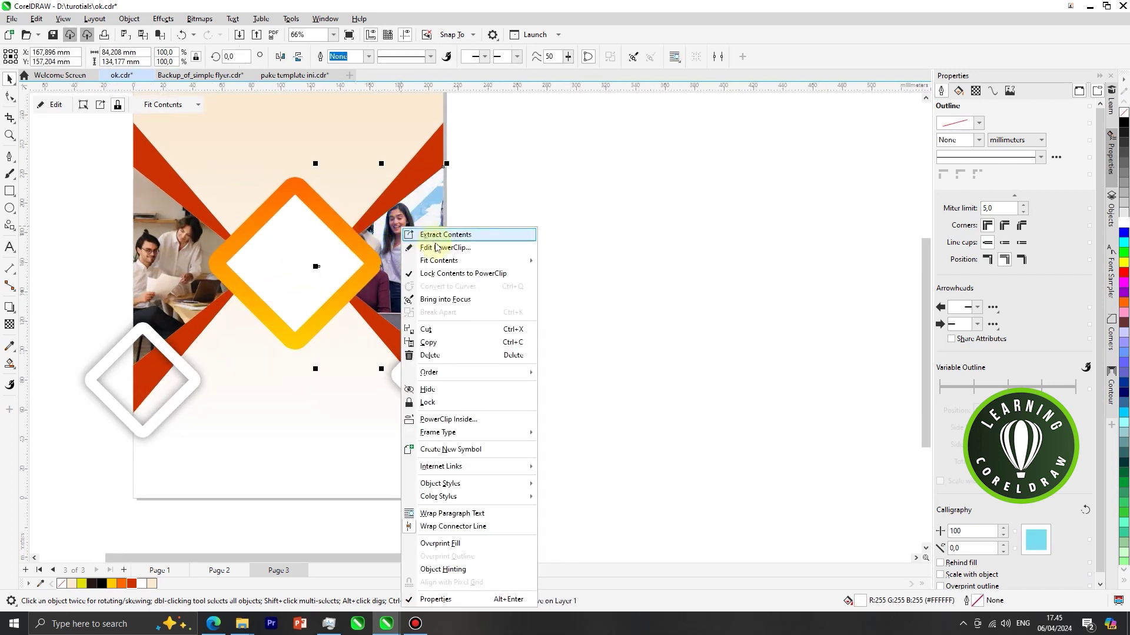
left_click(419, 238)
left_click(443, 252)
left_click_drag(438, 254, 431, 256)
right_click(438, 246)
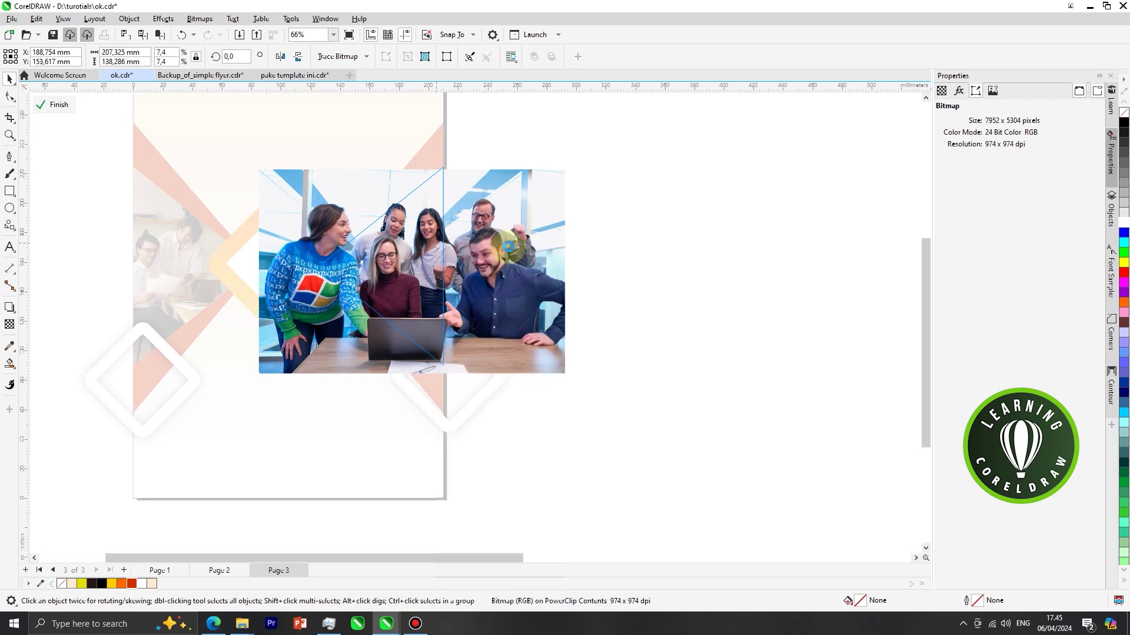
left_click(484, 252)
scroll(588, 245, "down", 3)
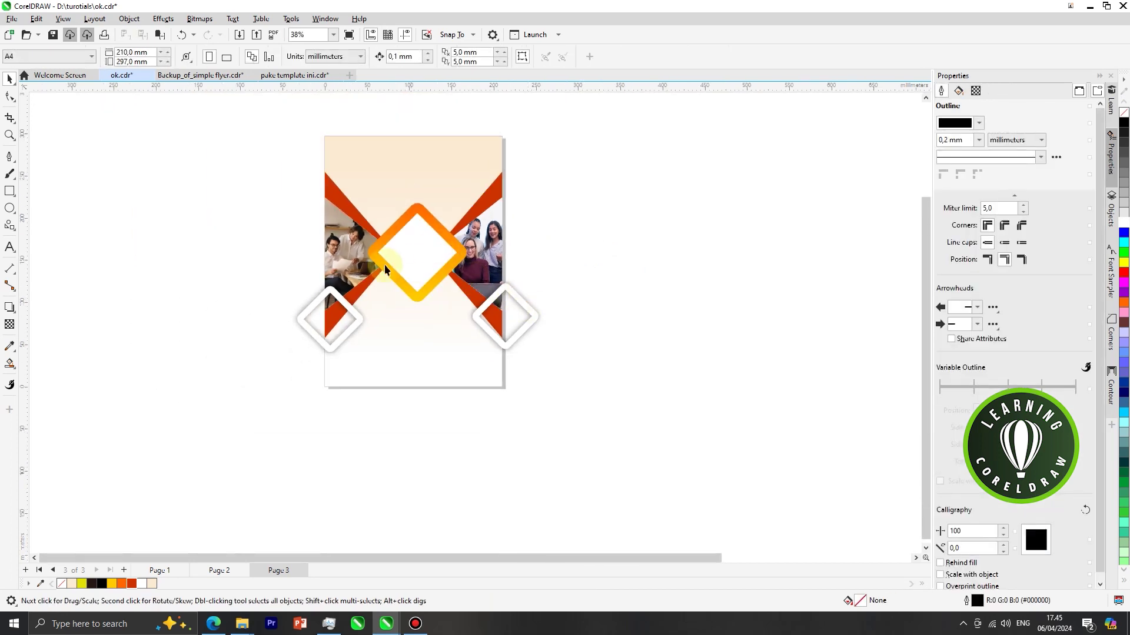
- Move the cut-out photo of the woman in a black suit close to the page's right side
scroll(413, 269, "down", 2)
left_click_drag(820, 258, 477, 263)
scroll(477, 264, "up", 2)
- Try to PowerClip the businesswoman photo inside the central diamond group
right_click(526, 271)
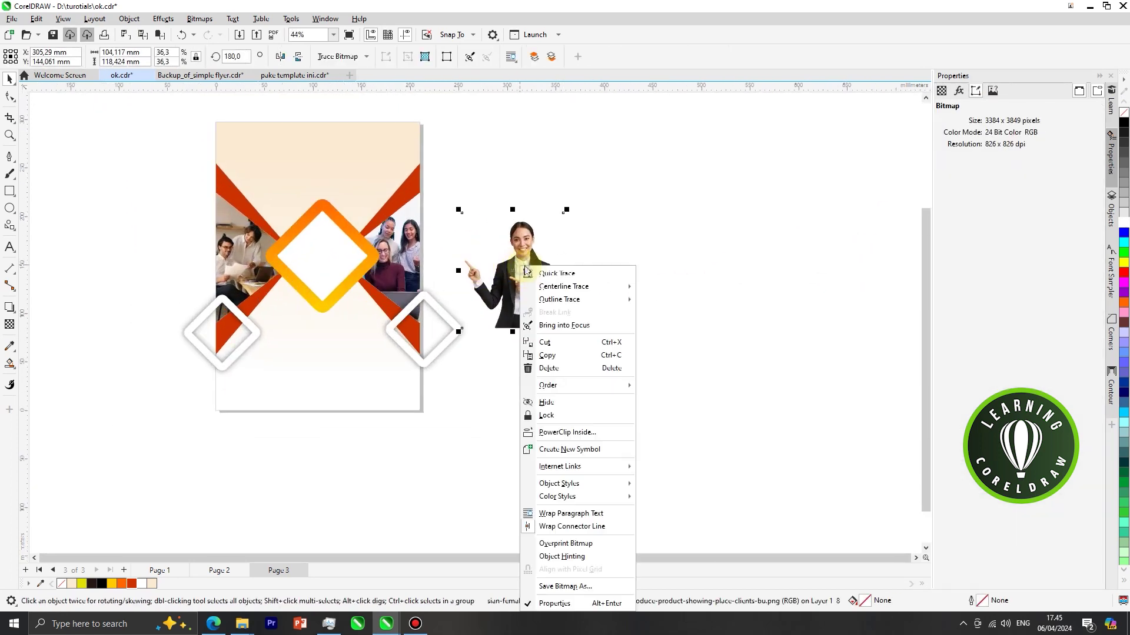
left_click(567, 432)
left_click(309, 250)
scroll(294, 235, "up", 1)
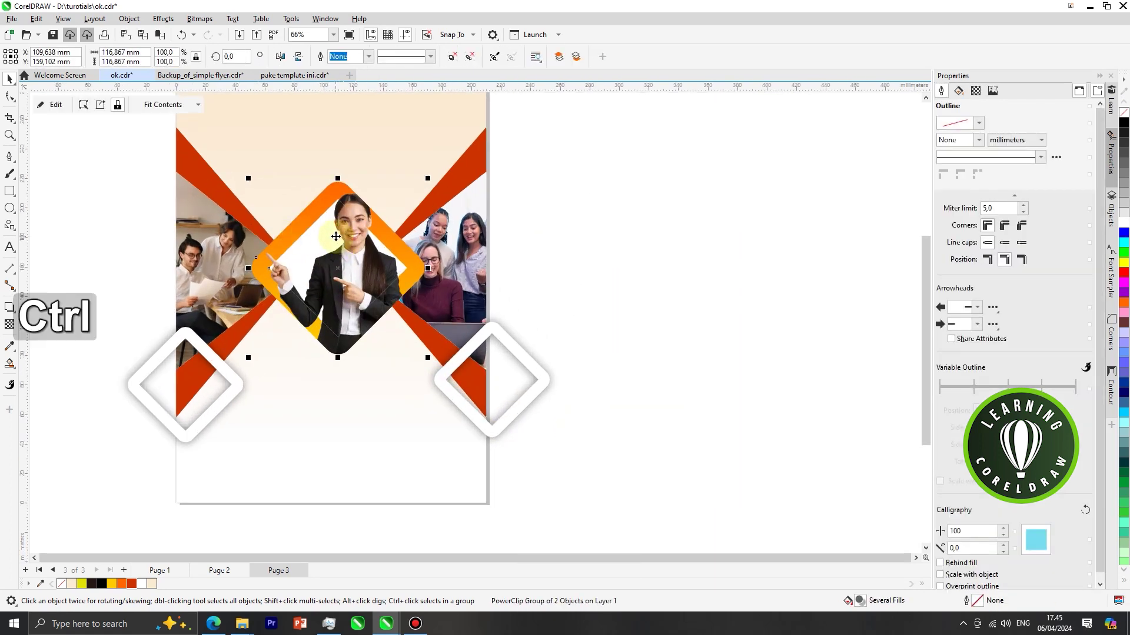
key("ctrl+z")
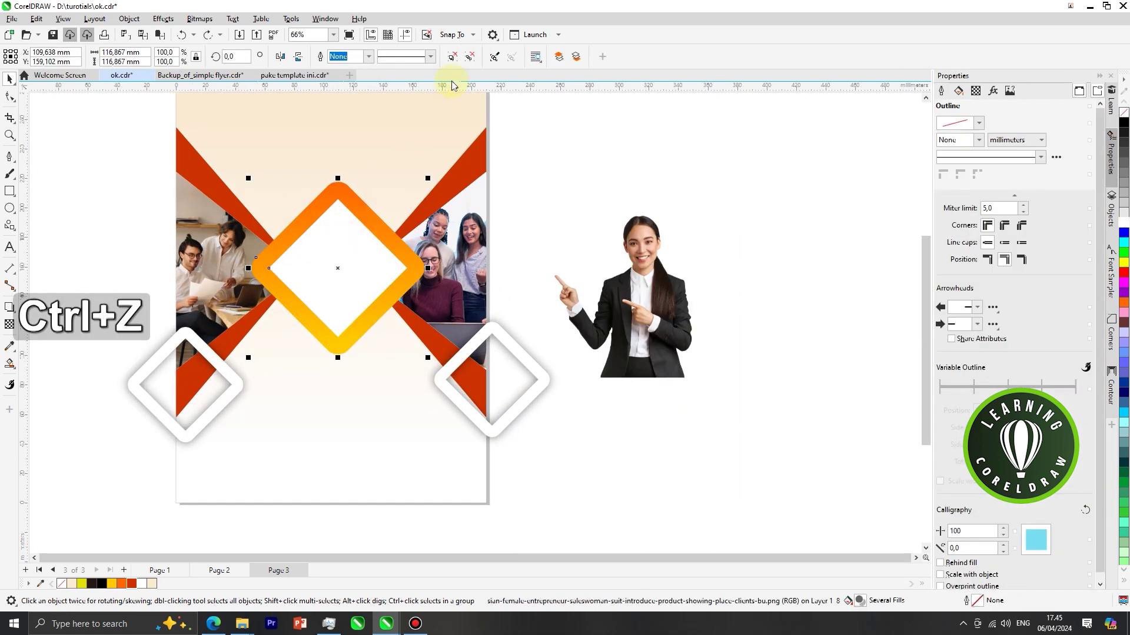
- Ungroup the central diamond and PowerClip the businesswoman photo inside its white inner diamond
left_click(652, 290)
right_click(654, 269)
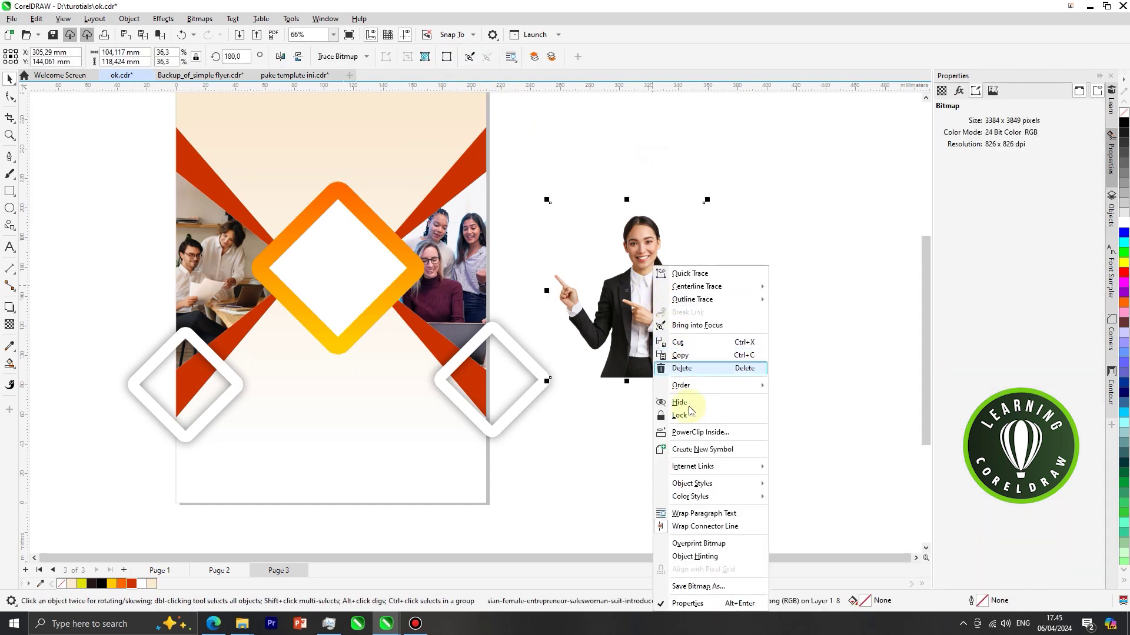
left_click(677, 431)
left_click(358, 277)
scroll(358, 277, "up", 1)
- Edit the inner diamond's PowerClip and move the businesswoman up so her head rises above the diamond's upper corner
right_click(373, 222)
left_click(392, 254)
left_click(384, 257)
left_click_drag(383, 256, 380, 229)
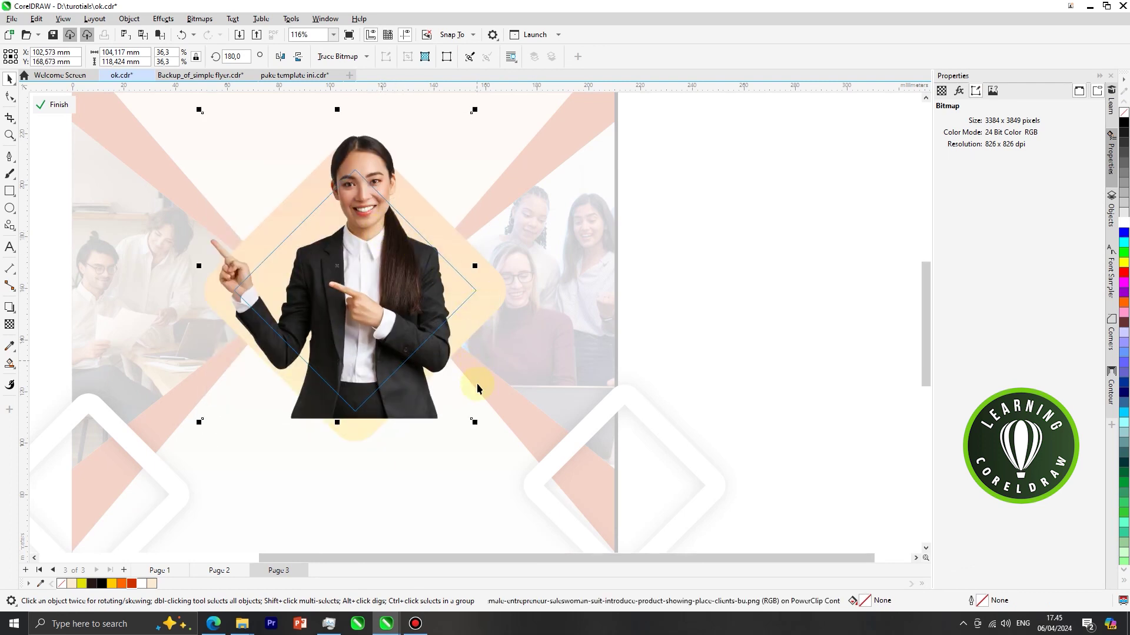
left_click_drag(477, 424, 469, 422)
left_click_drag(389, 316, 386, 318)
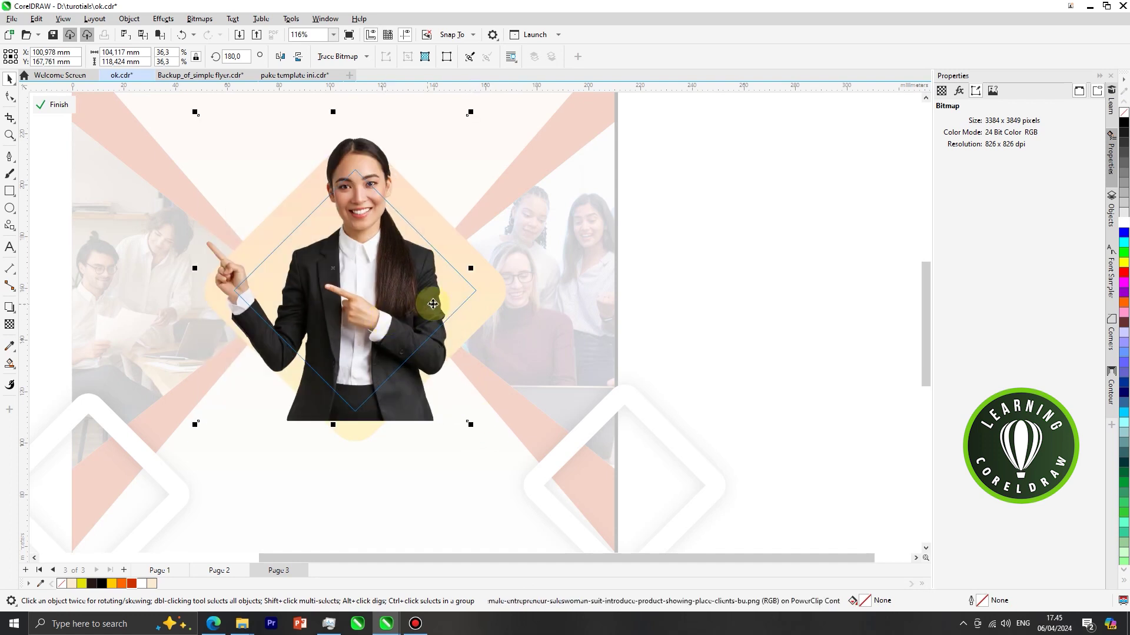
- Draw a closed Pen outline around the woman's head and arms, crossing her jacket within the diamond's lower half
scroll(433, 304, "down", 1)
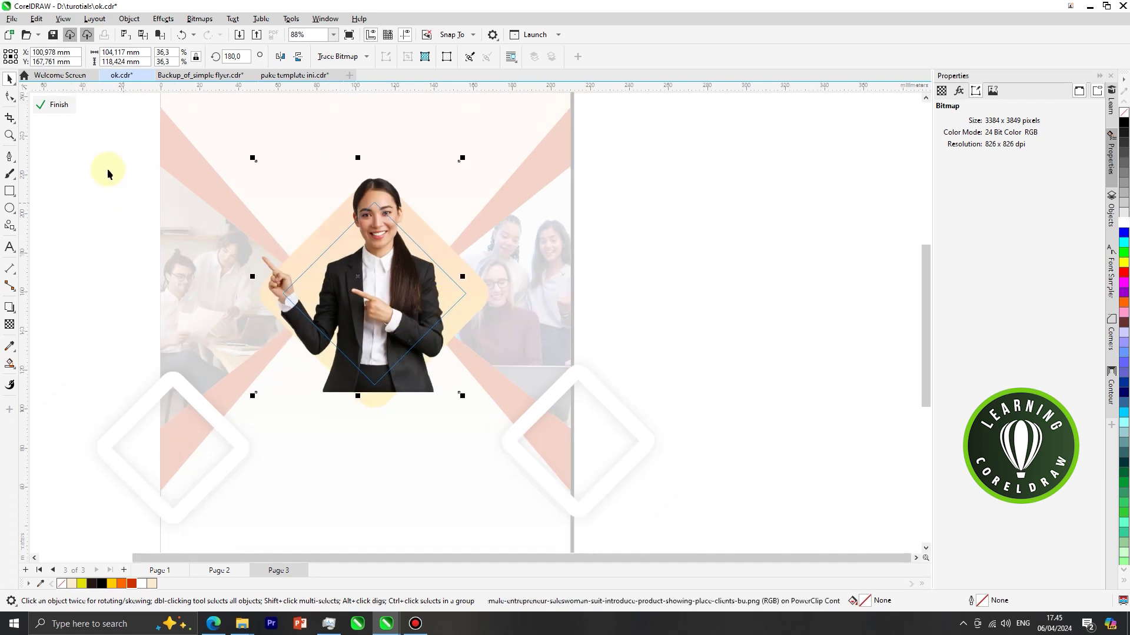
left_click(9, 157)
left_click(353, 160)
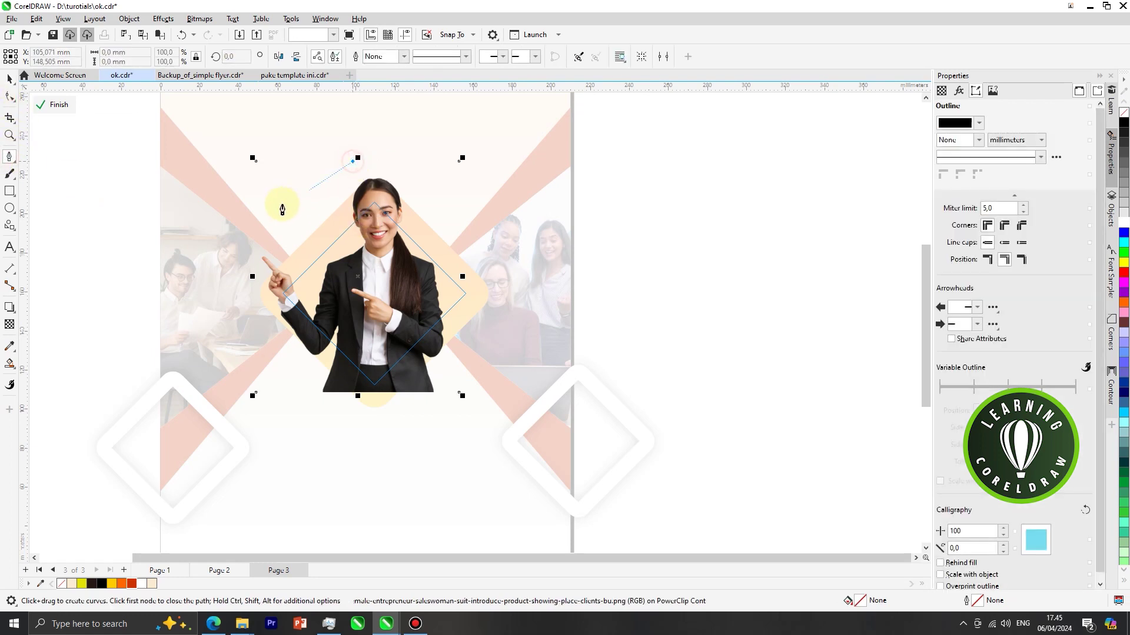
left_click(240, 257)
left_click(295, 373)
scroll(332, 359, "up", 2)
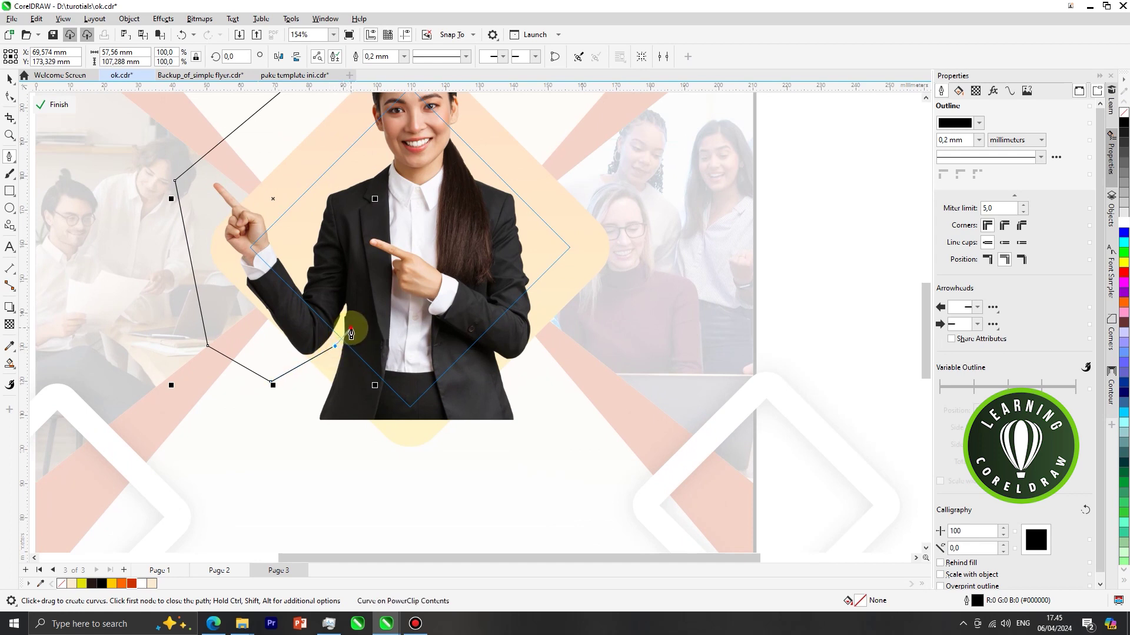
left_click(434, 327)
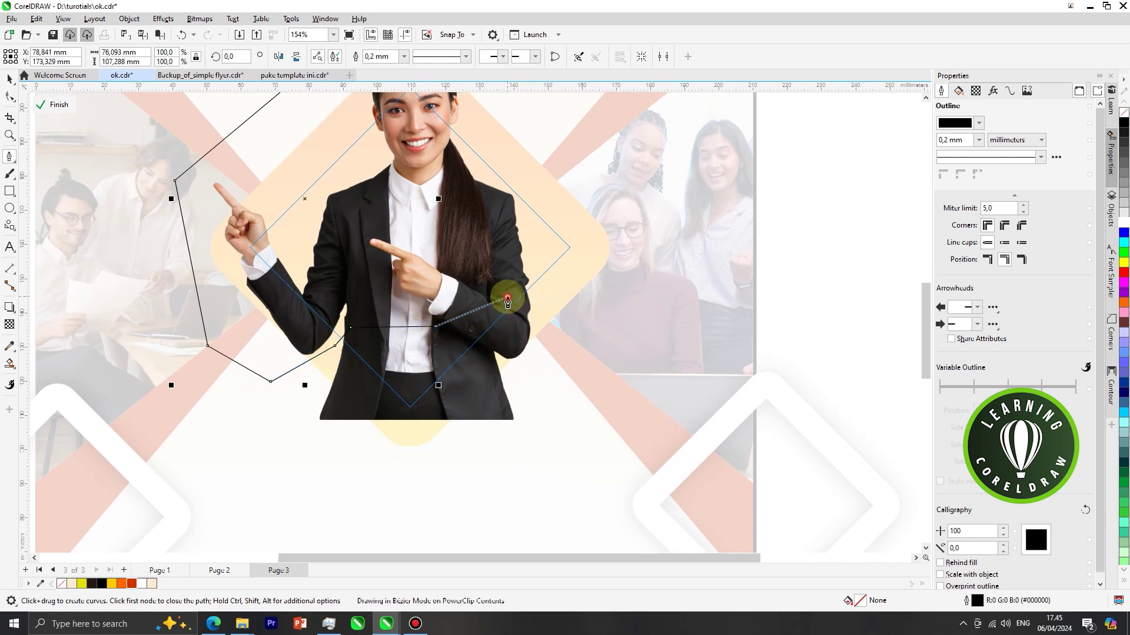
scroll(542, 254, "down", 3)
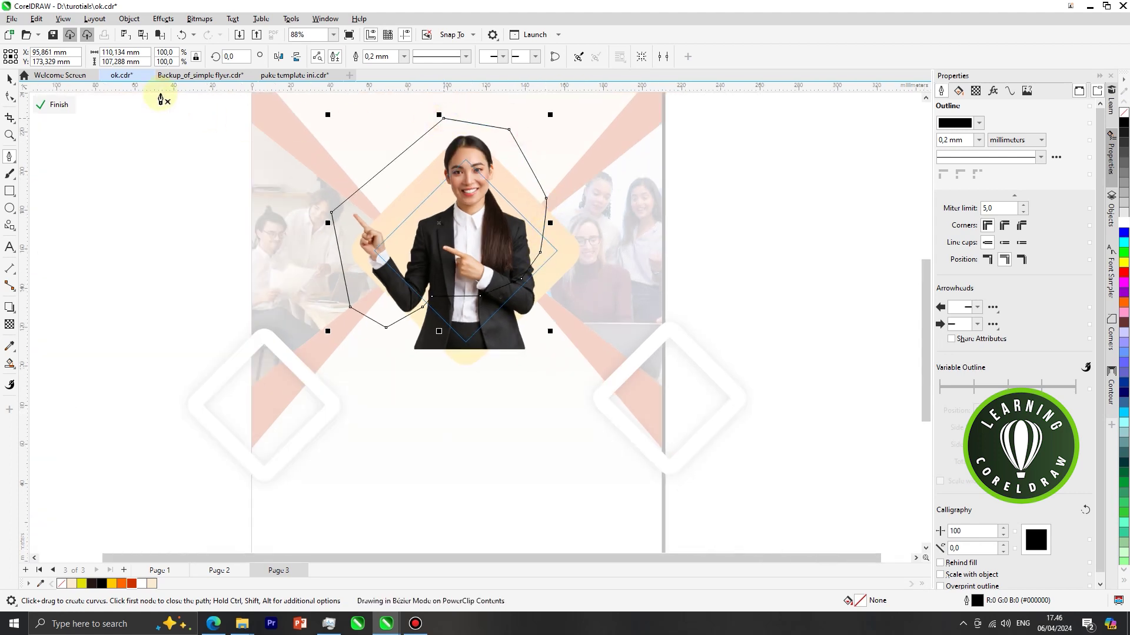
- Intersect the Pen outline with the businesswoman photo and delete the outline
left_click(506, 336, "shift")
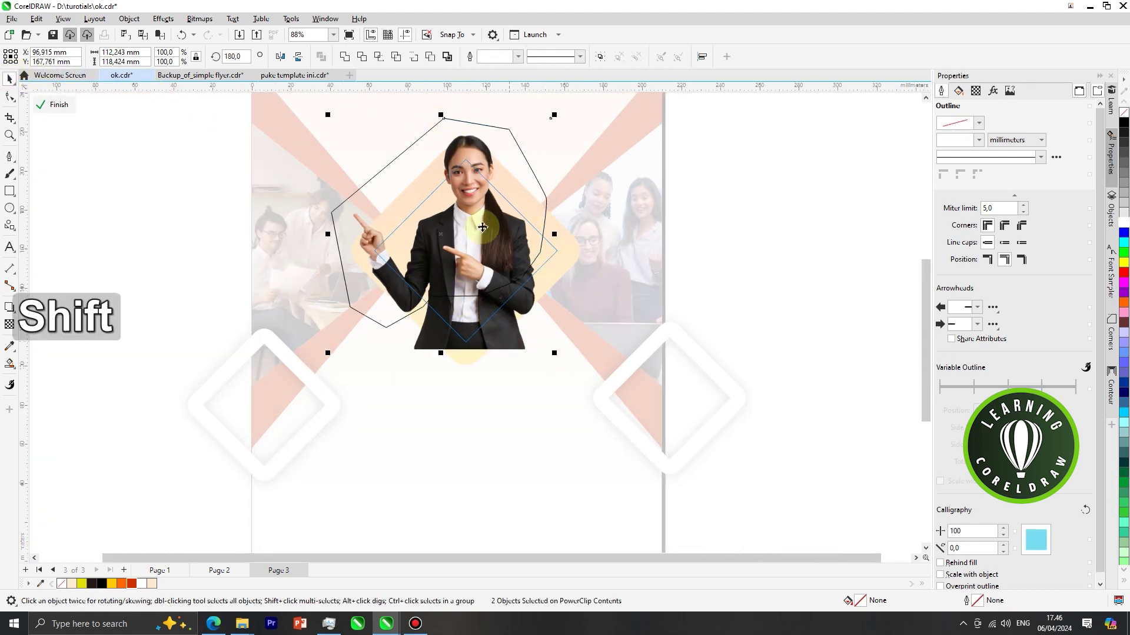
left_click(379, 58)
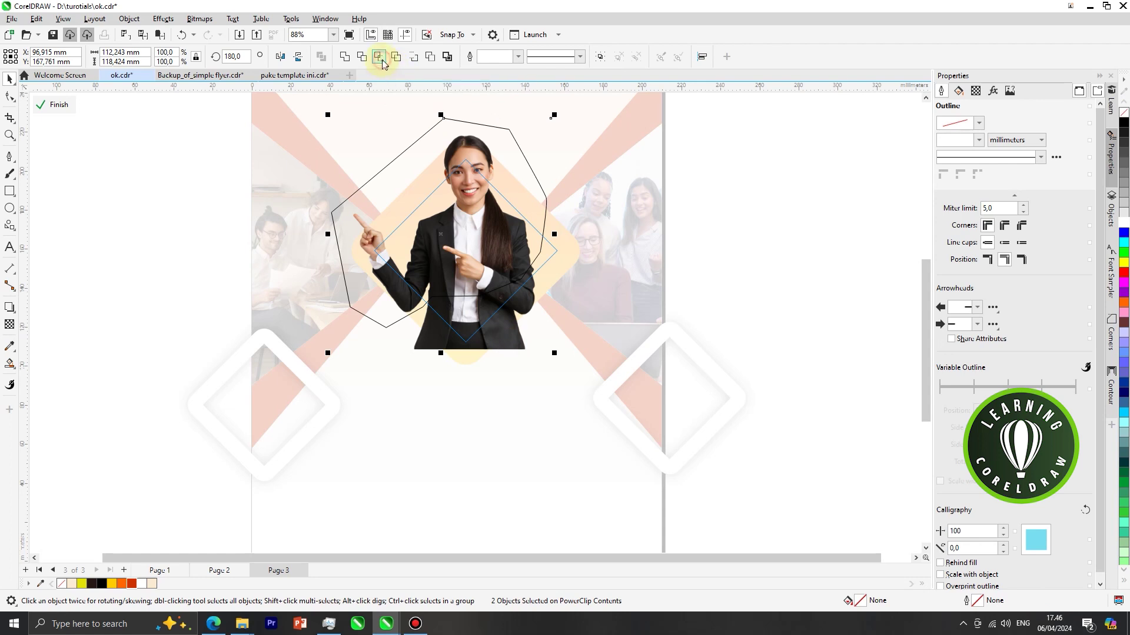
left_click(516, 154)
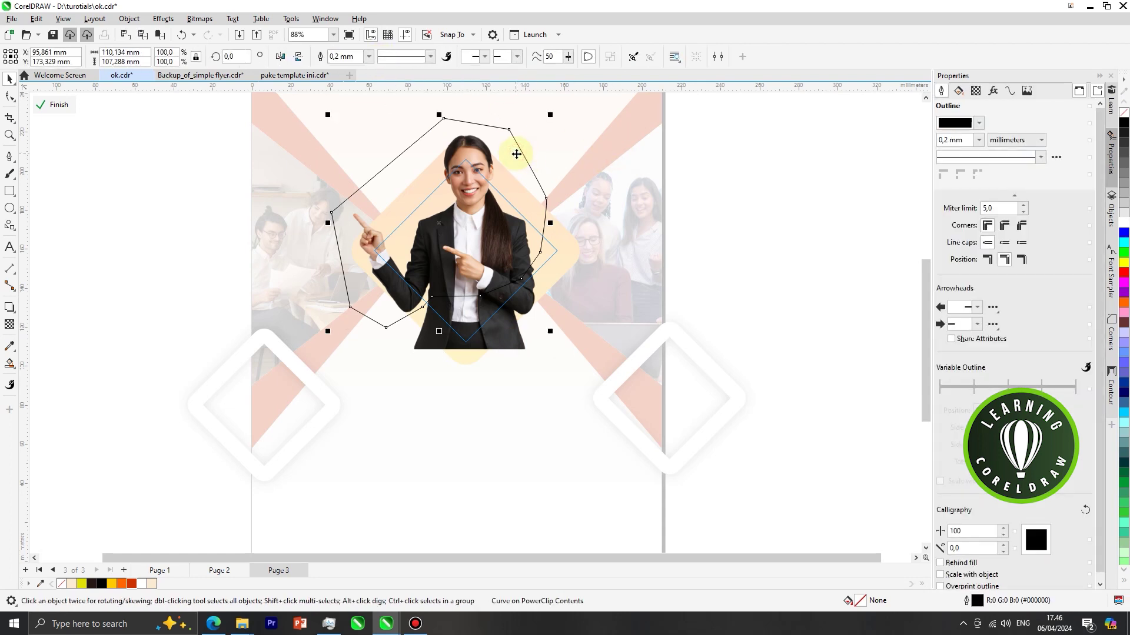
key("Delete")
- Cut the intersected piece of the woman out of the PowerClip, finish editing and paste it on the page over the diamond
left_click(472, 148, "ctrl")
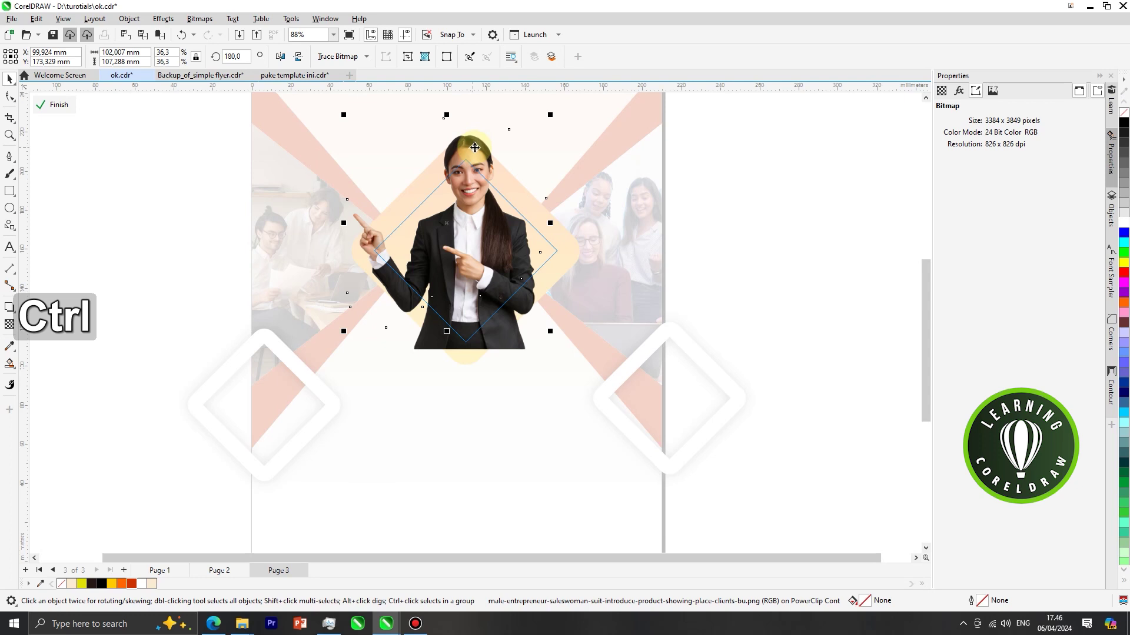
key("ctrl+x")
right_click(484, 154)
left_click(506, 165)
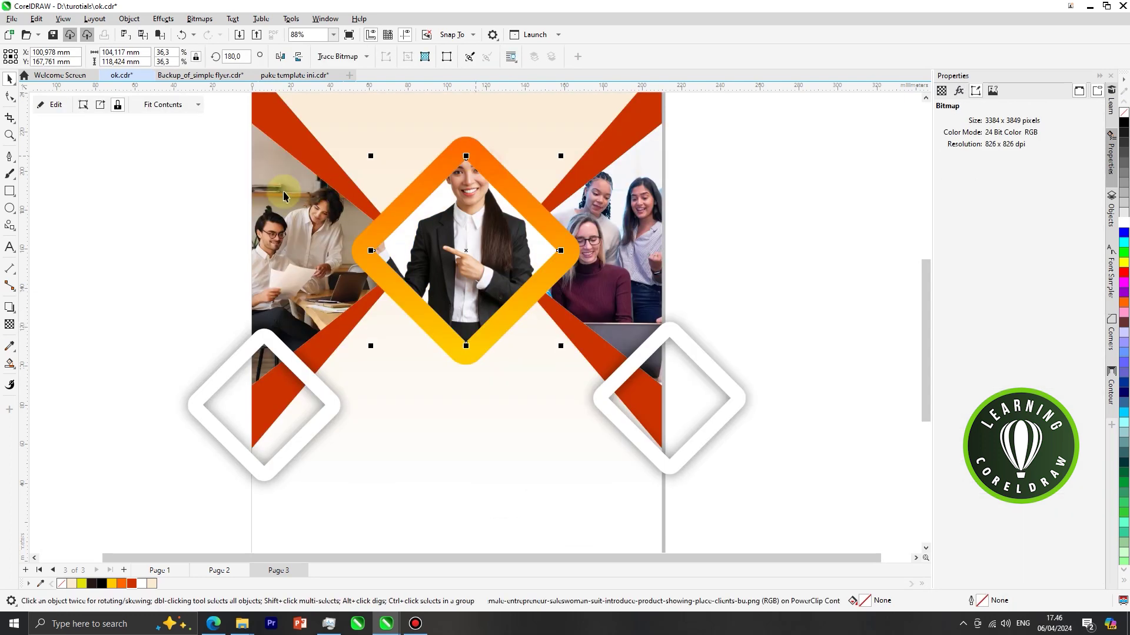
left_click(181, 201)
key("ctrl+v")
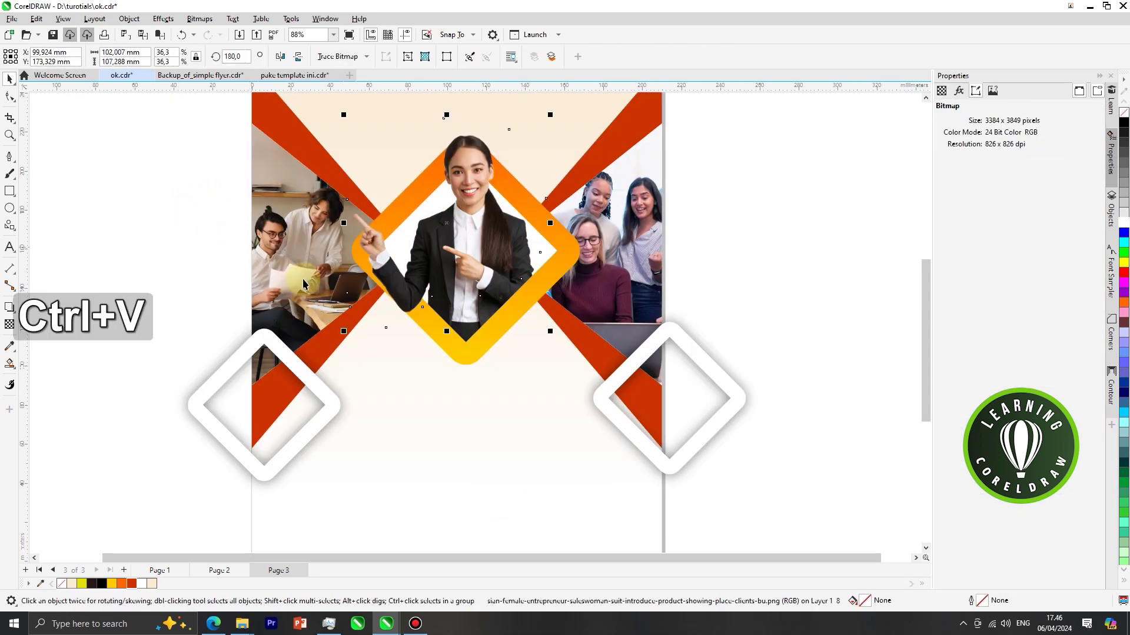
- Paste the prepared logo, social icons, "BUSINESS FLYER TEMPLATEDESIGN" headline, services list, QR code and contact text onto the flyer
scroll(379, 306, "down", 2)
left_click(669, 303)
scroll(647, 295, "down", 2)
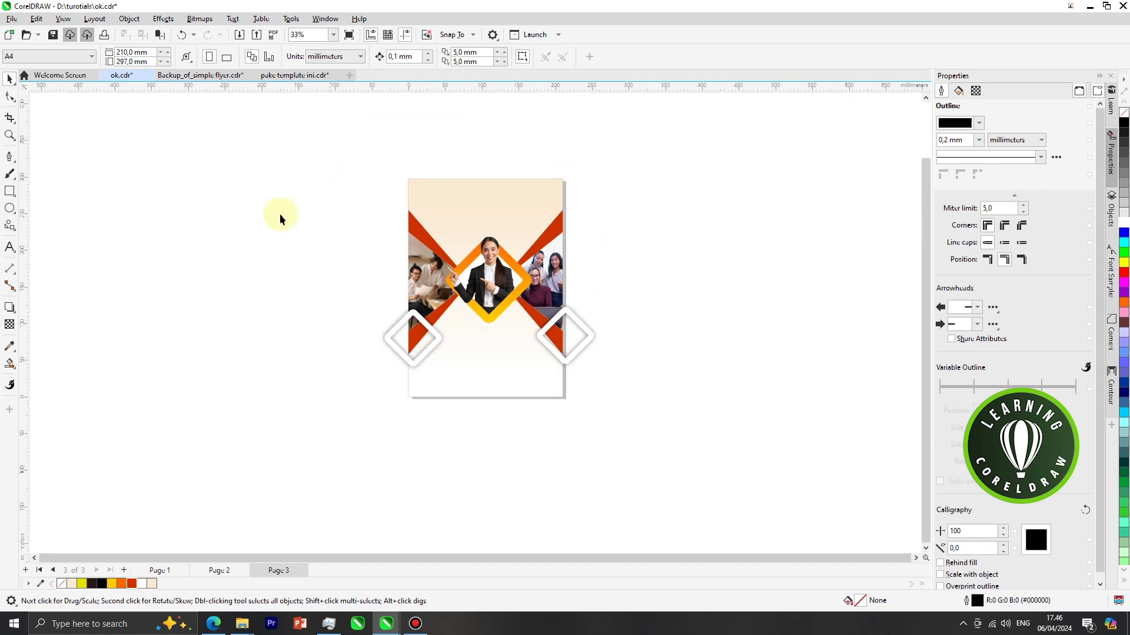
scroll(524, 246, "up", 2)
scroll(592, 356, "down", 1)
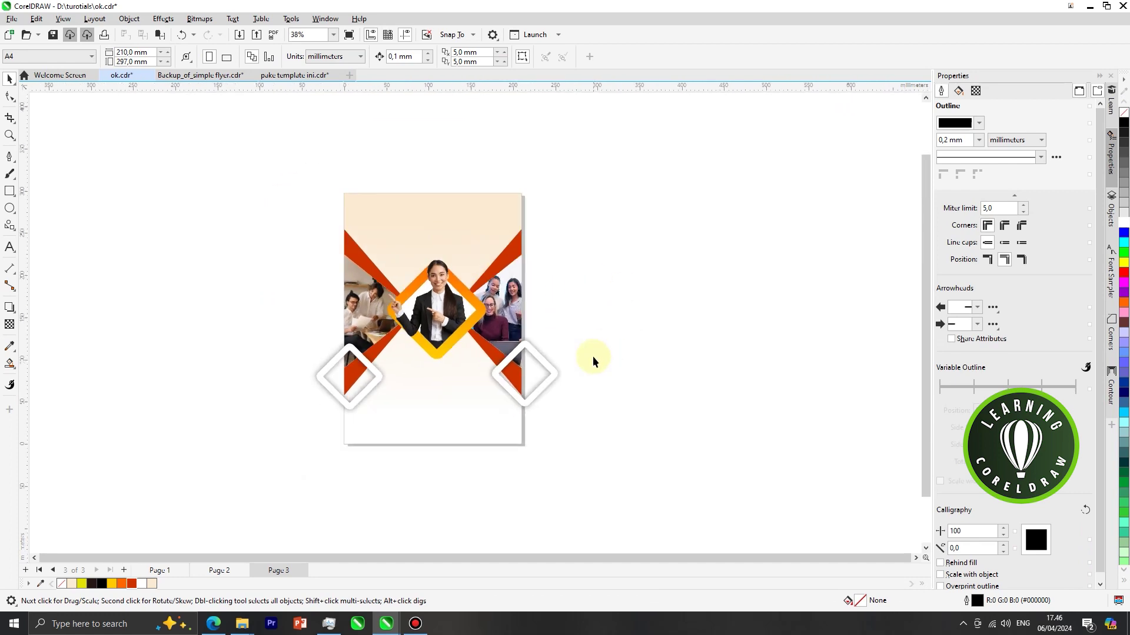
key("ctrl+v")
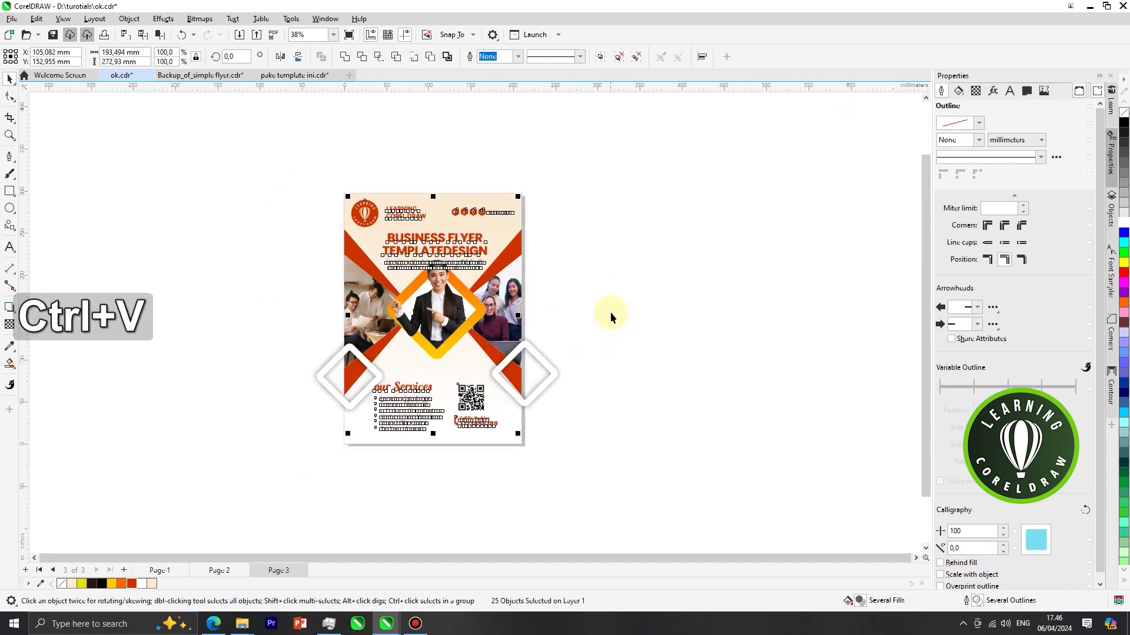
left_click(606, 315)
scroll(419, 397, "up", 1)
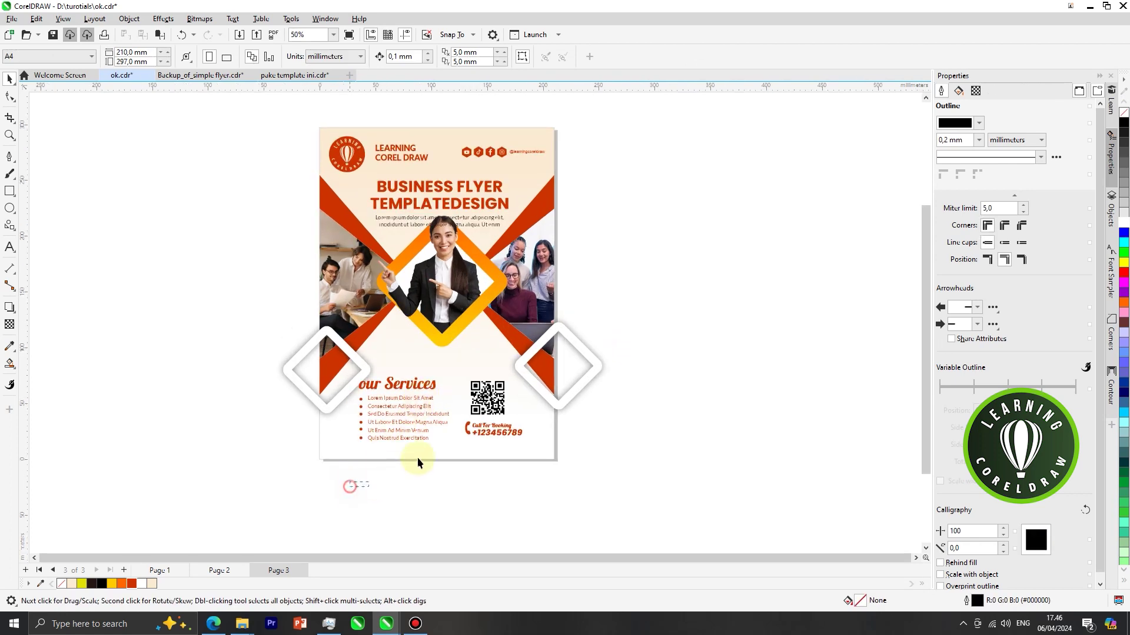
- Adjust the left and right white shadowed frames slightly so they sit level with each other at the page edges
left_click_drag(528, 368, 529, 367)
scroll(434, 393, "up", 1)
left_click_drag(356, 364, 348, 357)
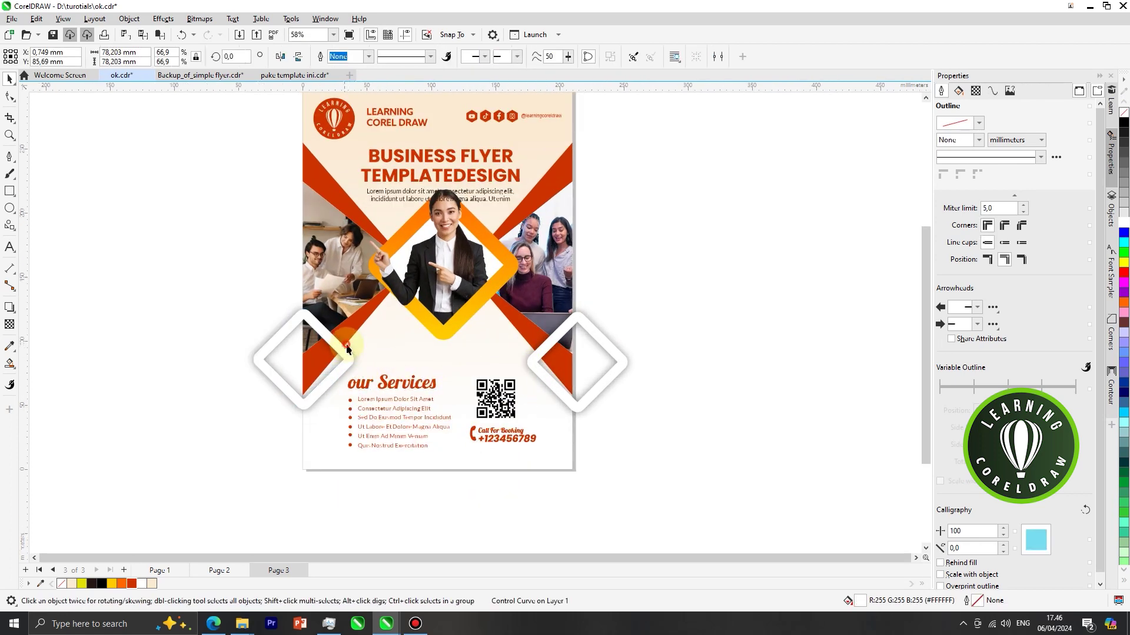
left_click_drag(536, 374, 533, 371)
scroll(553, 377, "down", 1)
left_click(631, 212)
- Try to move the flyer's photos and shapes slightly down, leaving the headline text out of the selection
left_click_drag(305, 416, 307, 417)
scroll(474, 312, "up", 1)
left_click(465, 216, "shift")
left_click(439, 199, "shift")
scroll(475, 264, "up", 1)
left_click_drag(469, 266, 469, 276)
key("ctrl+z")
scroll(469, 276, "down", 1)
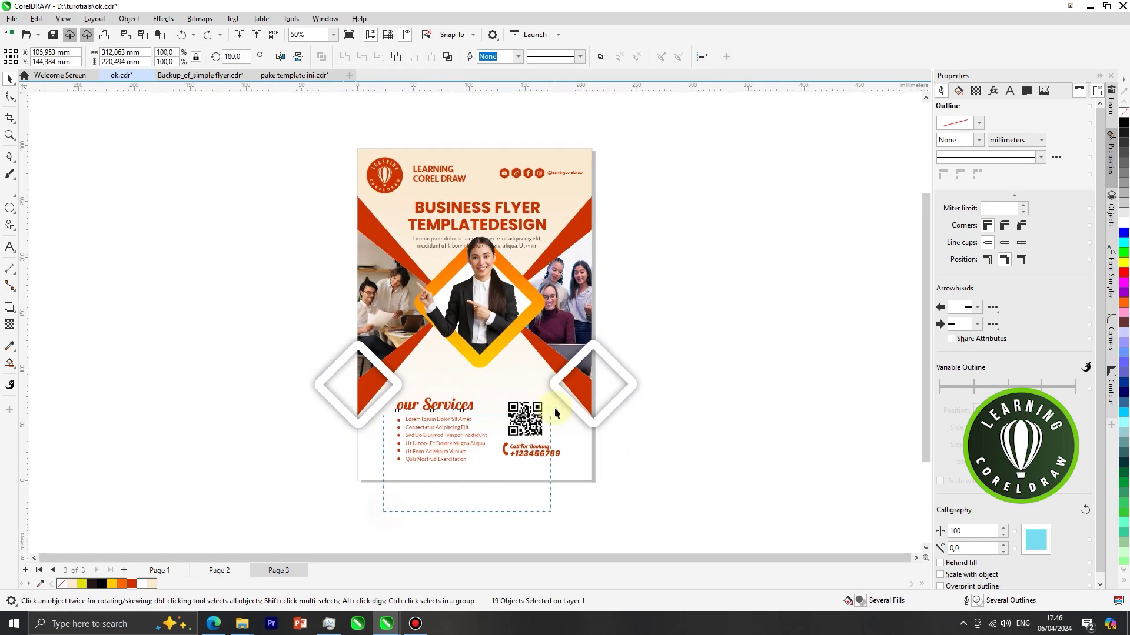
- Group the headline and the paragraph text beneath it
left_click(543, 207, "ctrl")
left_click(544, 207)
left_click_drag(629, 190, 370, 266)
key("ctrl+g")
- Select the diamond, triangles, photos and white frames without the text, and nudge them down about 17 mm
left_click(650, 269)
left_click_drag(672, 189, 299, 450)
left_click(454, 227, "shift")
left_click_drag(494, 343, 734, 369)
key("ctrl+z")
scroll(511, 327, "up", 1)
key("Down")
key("Down")
key("Down")
key("Down")
key("Down")
key("Down")
key("Down")
key("Down")
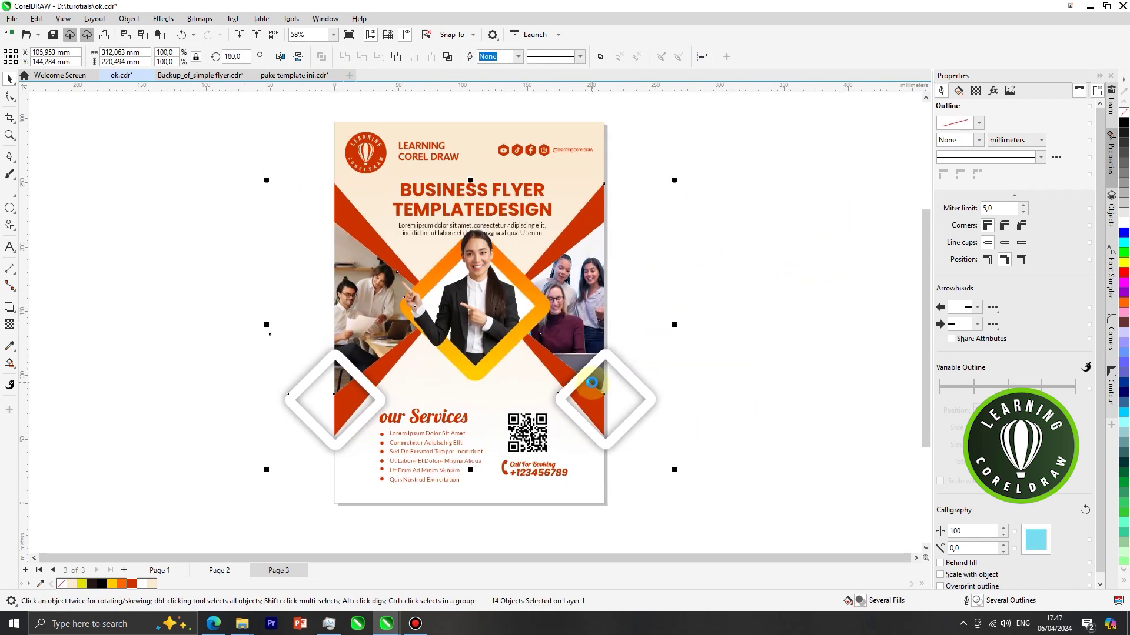
key("Down")
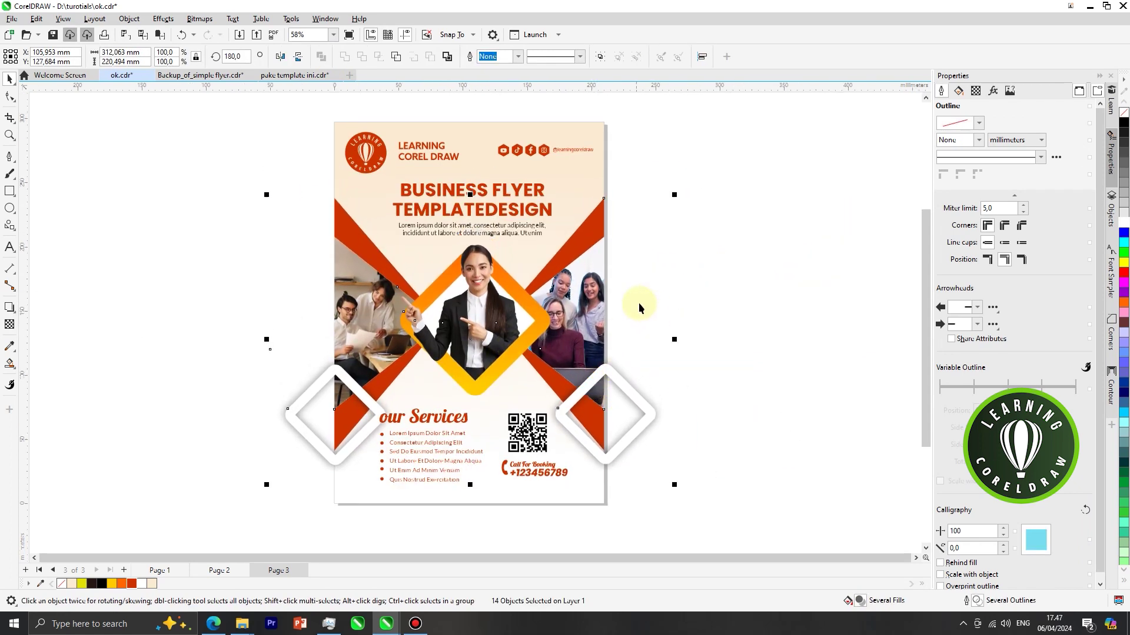
- PowerClip the selected shapes, photos and white frames inside the cream gradient page background
scroll(578, 248, "up", 1)
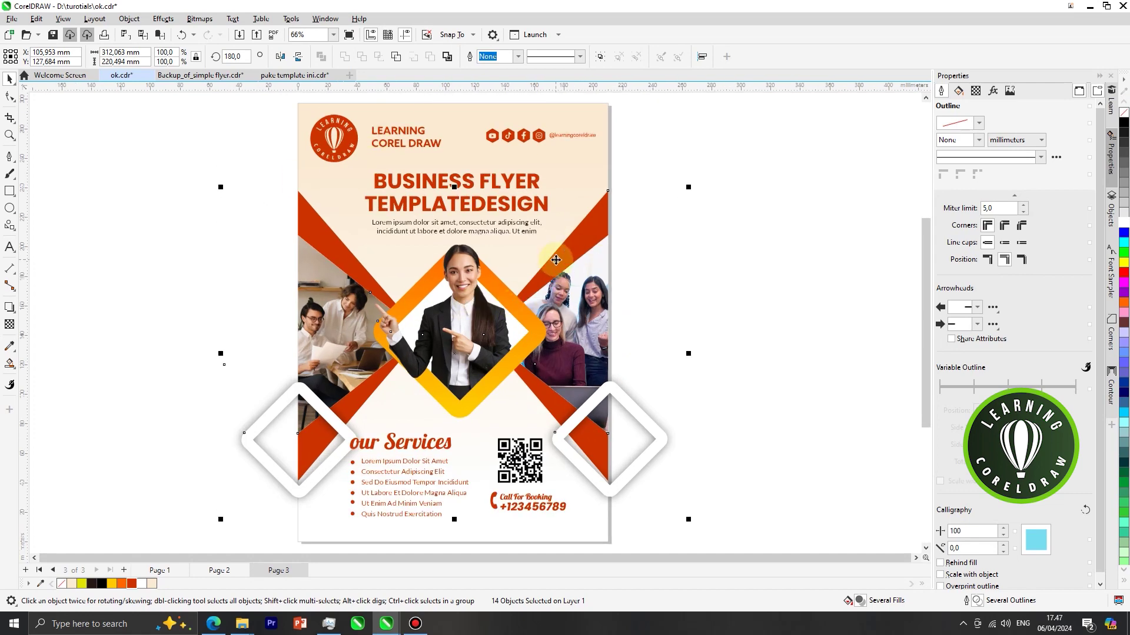
right_click(557, 260)
left_click(619, 436)
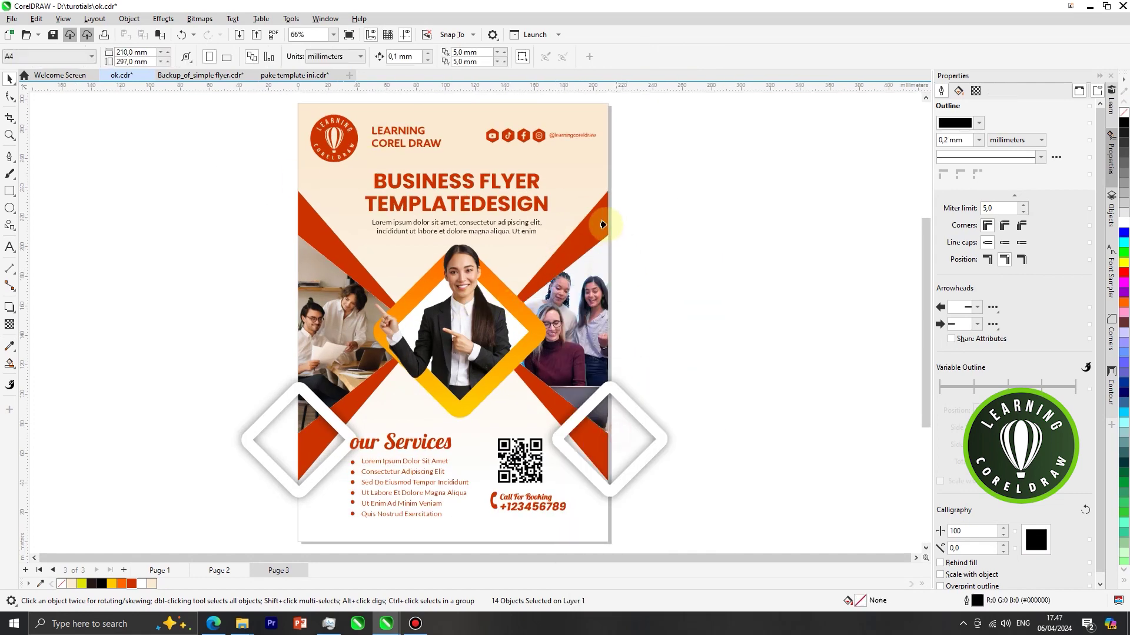
left_click(586, 181)
scroll(593, 249, "down", 2)
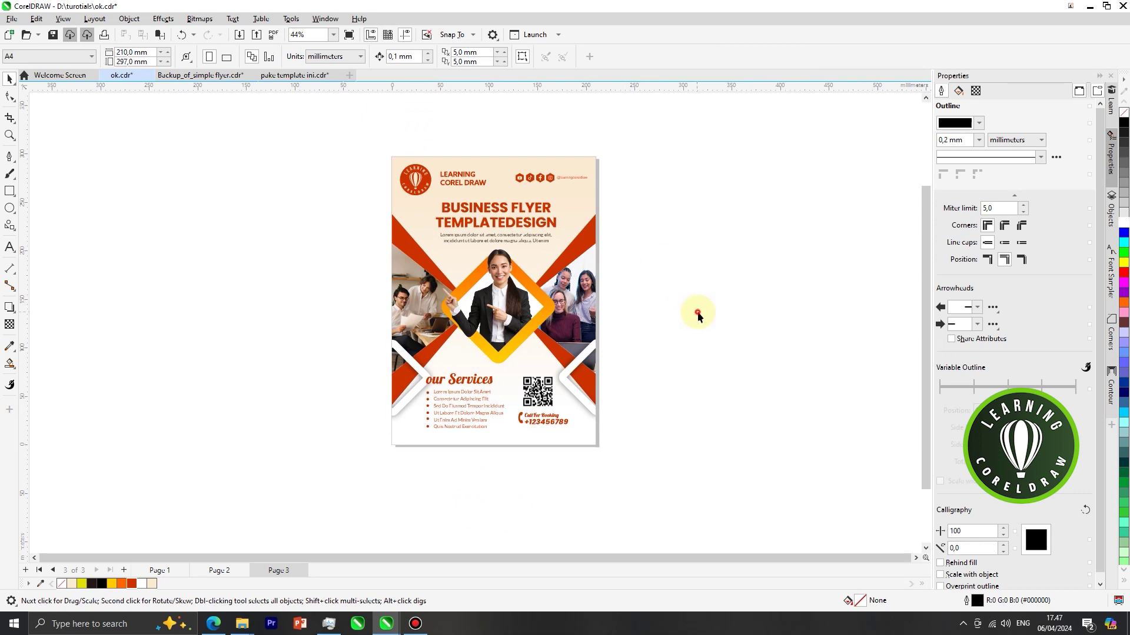
- Edit the page background's PowerClip contents, shift the white diamond frame beside the services text slightly outward to the left, and finish editing
scroll(492, 439, "up", 1)
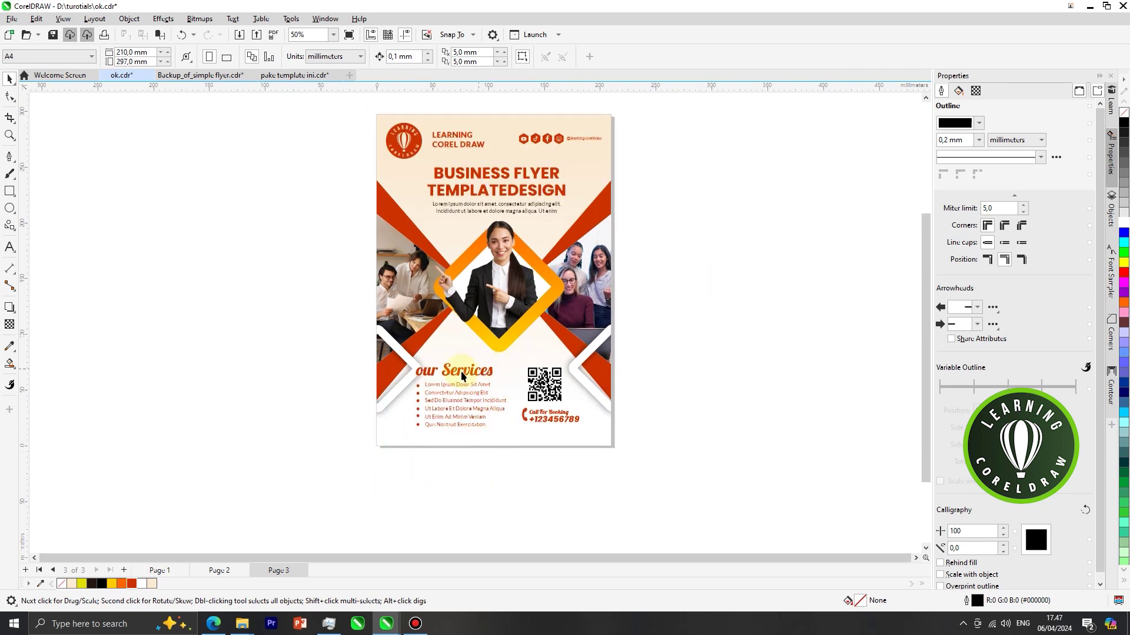
double_click(403, 352)
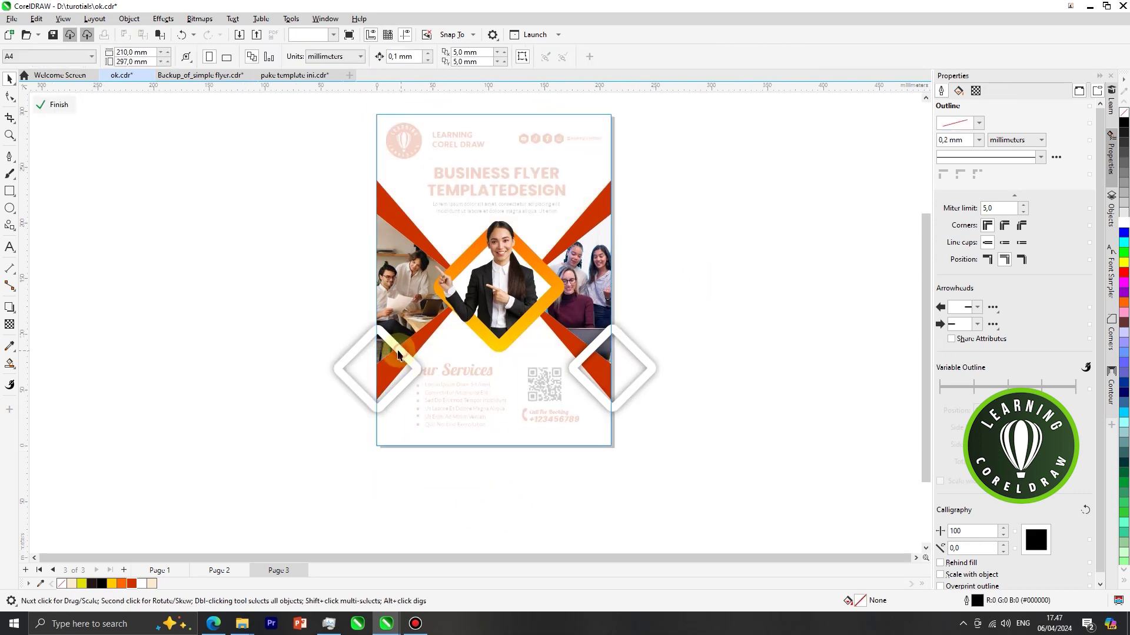
left_click(398, 353)
left_click_drag(397, 353, 388, 348)
right_click(440, 401)
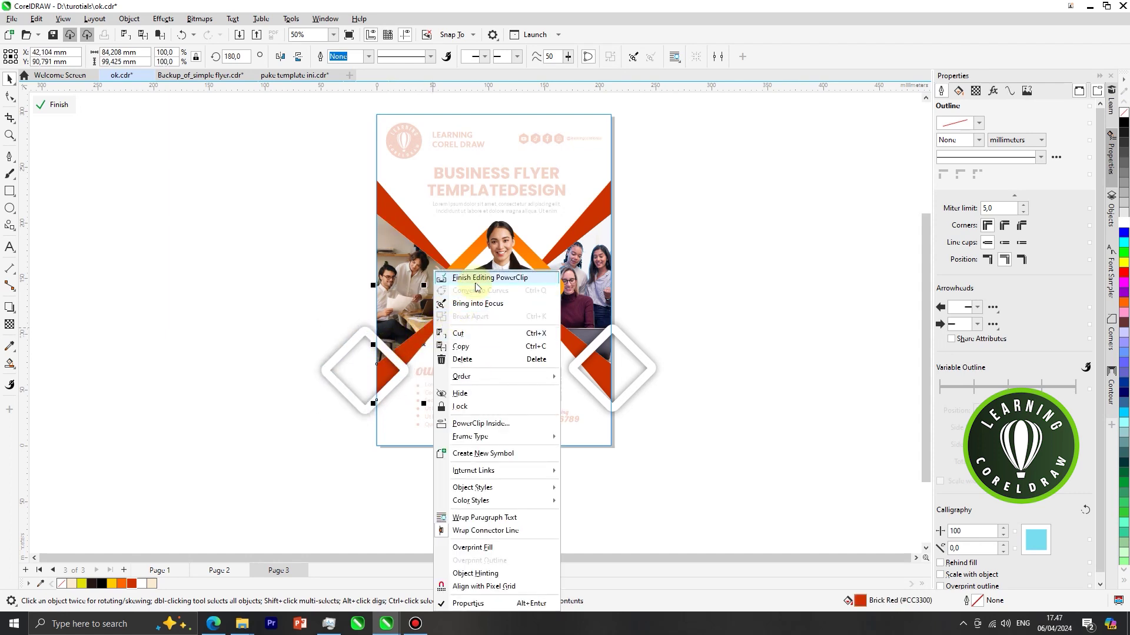
left_click(477, 281)
left_click(687, 328)
- Fit the whole flyer in view and show it in full-screen preview
scroll(682, 328, "down", 2)
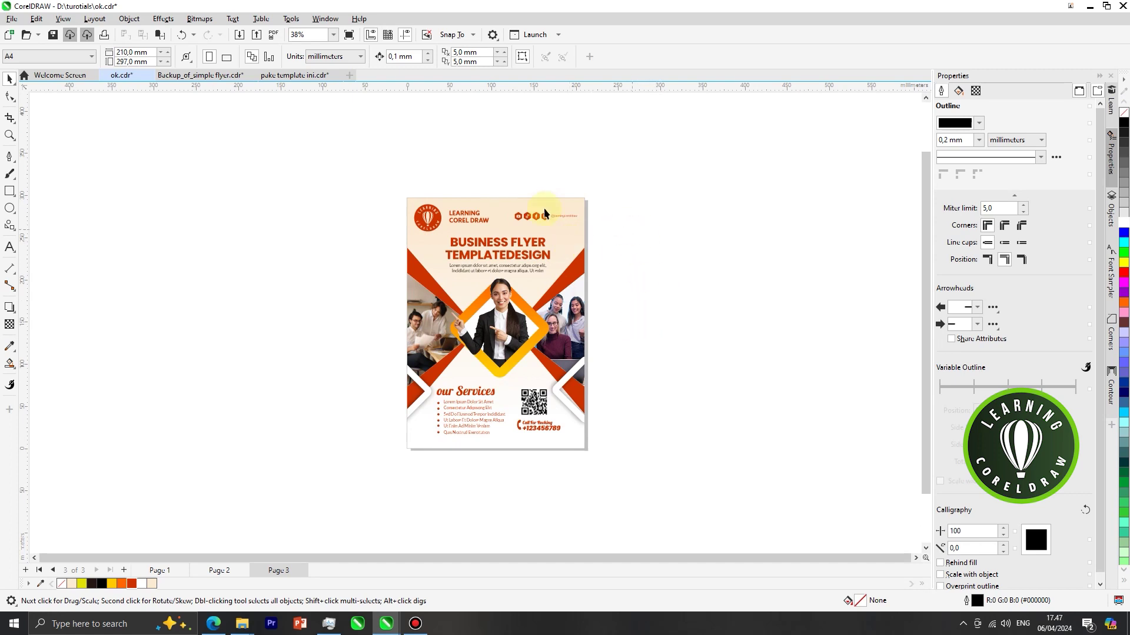
scroll(548, 262, "up", 1)
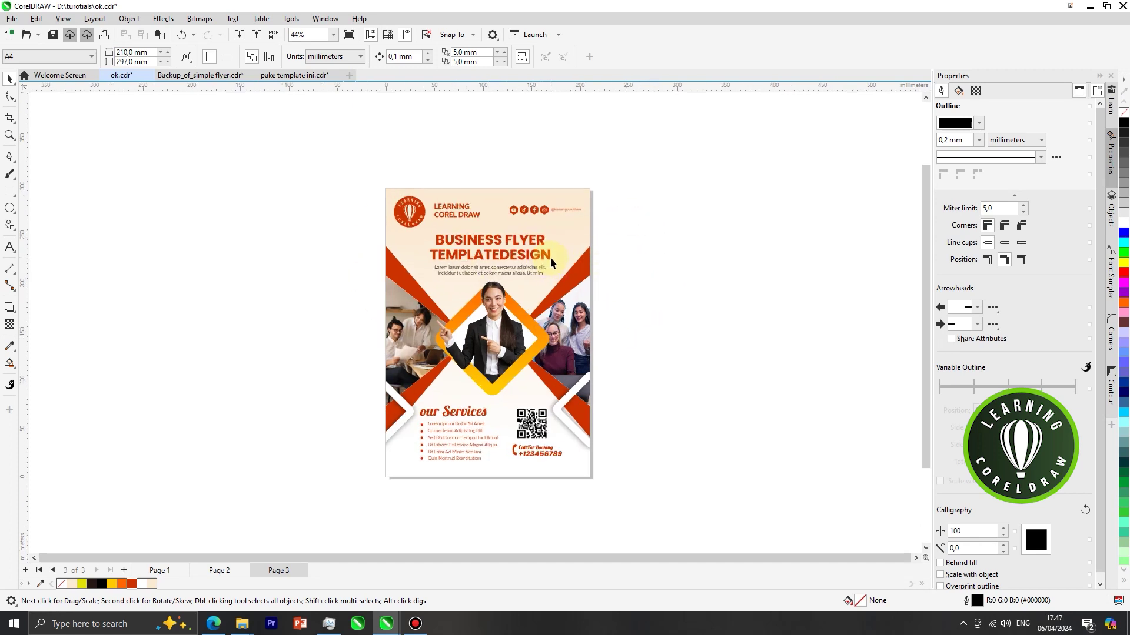
key("F4")
key("F9")
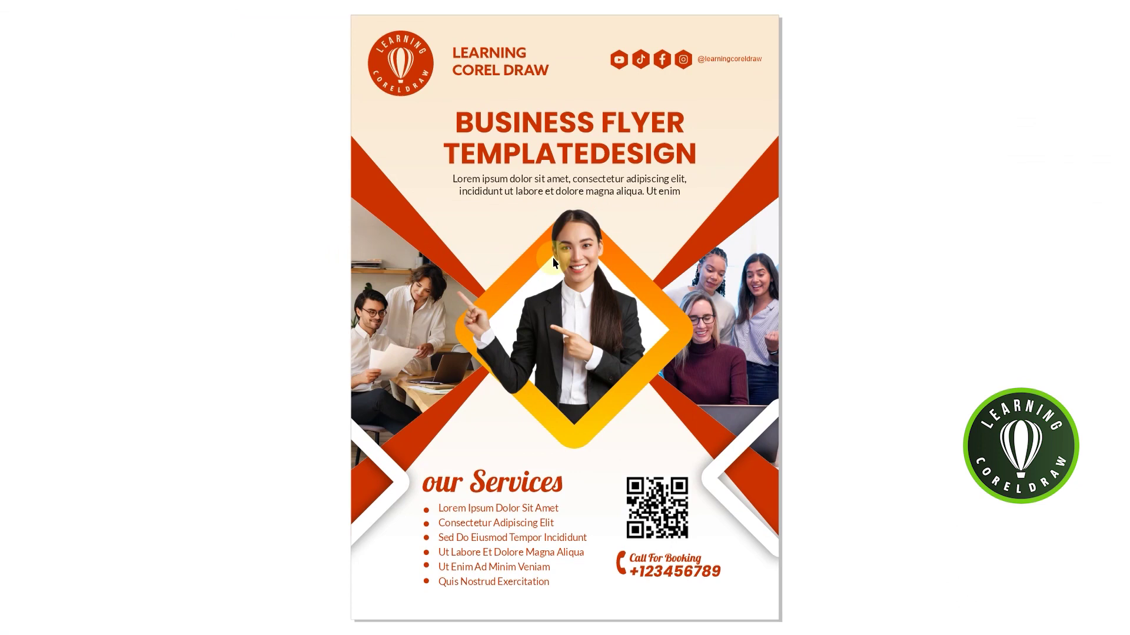